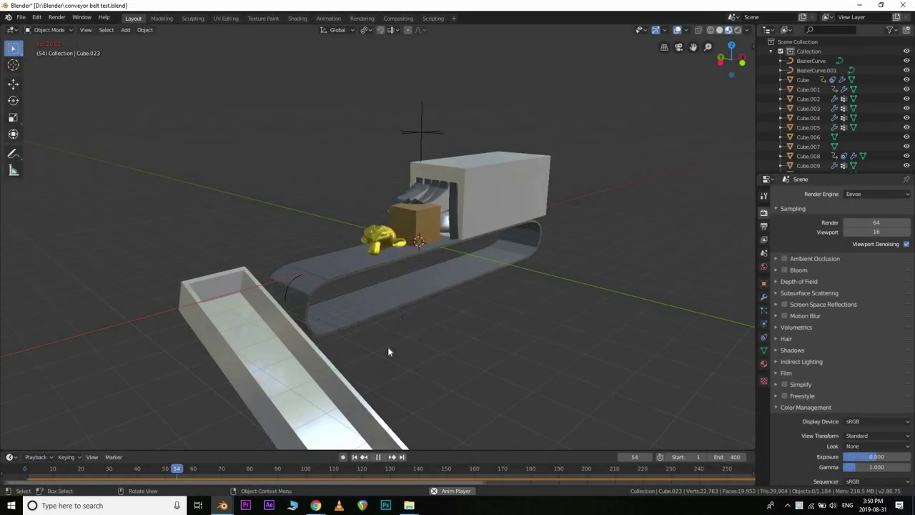
# Examine the finished conveyor belt animation from several angles, including the slide, both tunnels and the box of cubes
pyautogui.scroll(1, 395, 314)
pyautogui.moveTo(372, 309); pyautogui.dragTo(320, 325, button='middle')
pyautogui.scroll(-1, 361, 351)
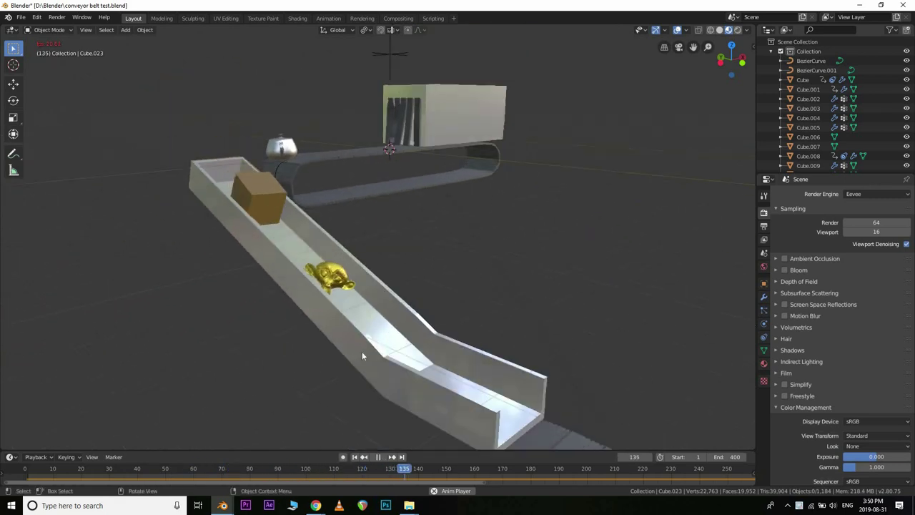
pyautogui.moveTo(362, 351); pyautogui.dragTo(491, 380, button='middle')
pyautogui.keyDown('shift'); pyautogui.moveTo(396, 313); pyautogui.dragTo(536, 294, button='middle'); pyautogui.keyUp('shift')
pyautogui.moveTo(466, 279); pyautogui.dragTo(468, 283, button='middle')
pyautogui.moveTo(367, 305); pyautogui.dragTo(349, 284, button='middle')
pyautogui.scroll(-1, 351, 286)
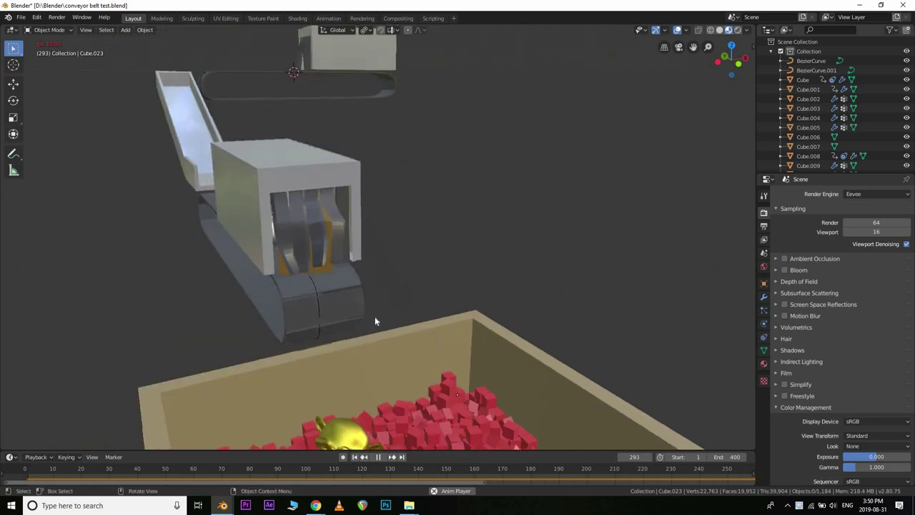
pyautogui.keyDown('shift'); pyautogui.moveTo(410, 297); pyautogui.dragTo(493, 303, button='middle'); pyautogui.keyUp('shift')
pyautogui.scroll(3, 444, 154)
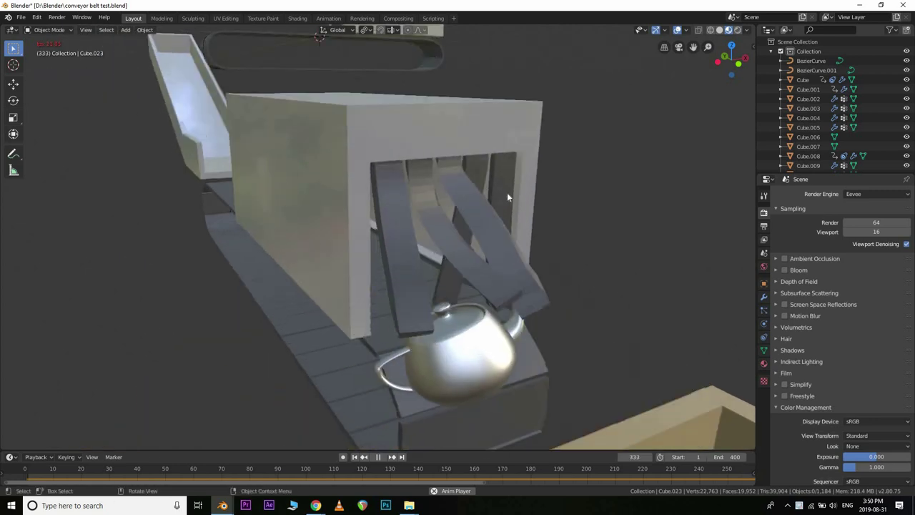
pyautogui.scroll(-6, 452, 254)
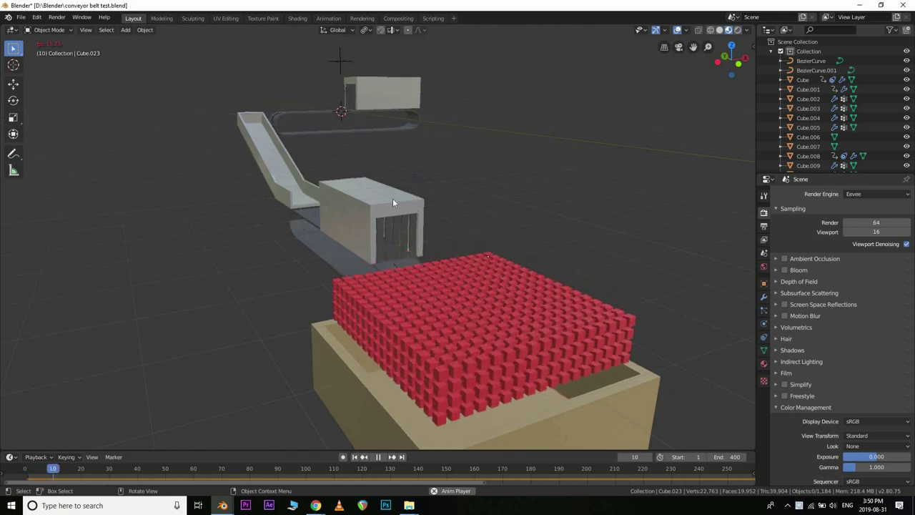
pyautogui.moveTo(341, 300); pyautogui.dragTo(461, 247, button='middle')
pyautogui.scroll(8, 461, 247)
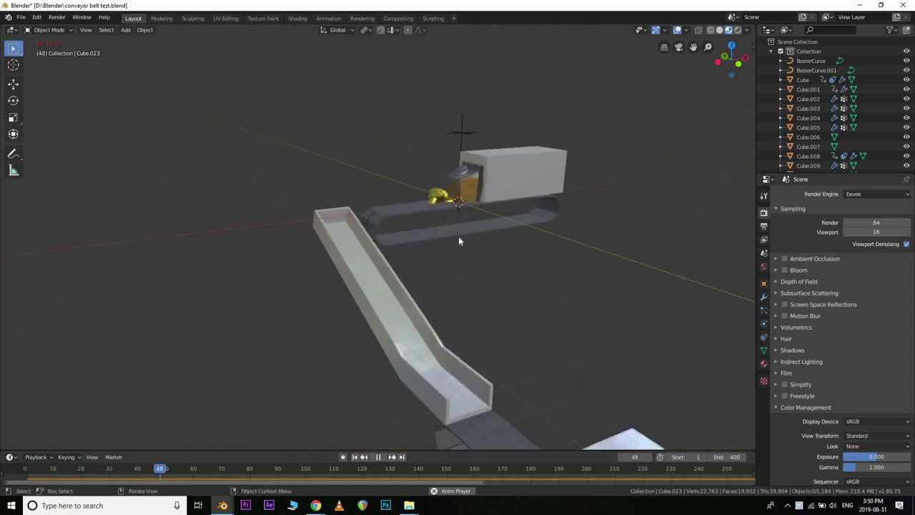
pyautogui.keyDown('shift'); pyautogui.moveTo(341, 380); pyautogui.dragTo(327, 409, button='middle'); pyautogui.keyUp('shift')
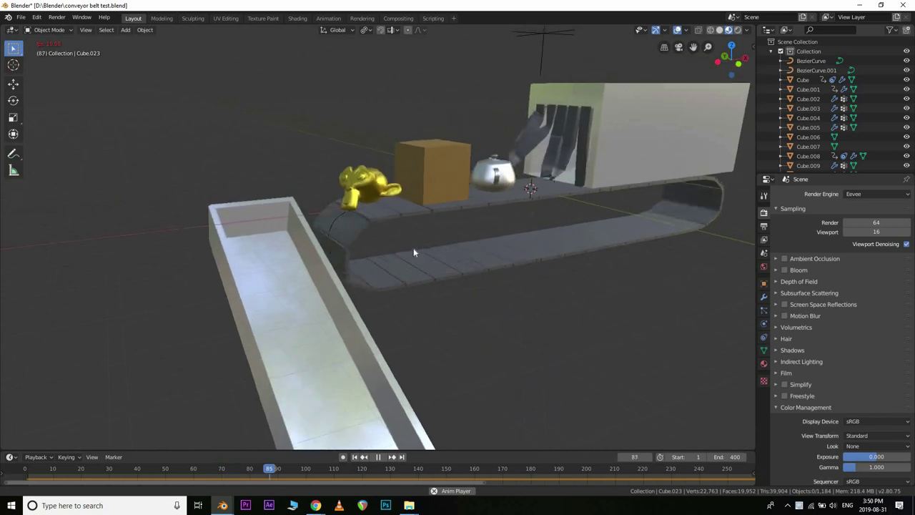
pyautogui.scroll(-5, 410, 250)
pyautogui.moveTo(426, 325); pyautogui.dragTo(427, 382, button='middle')
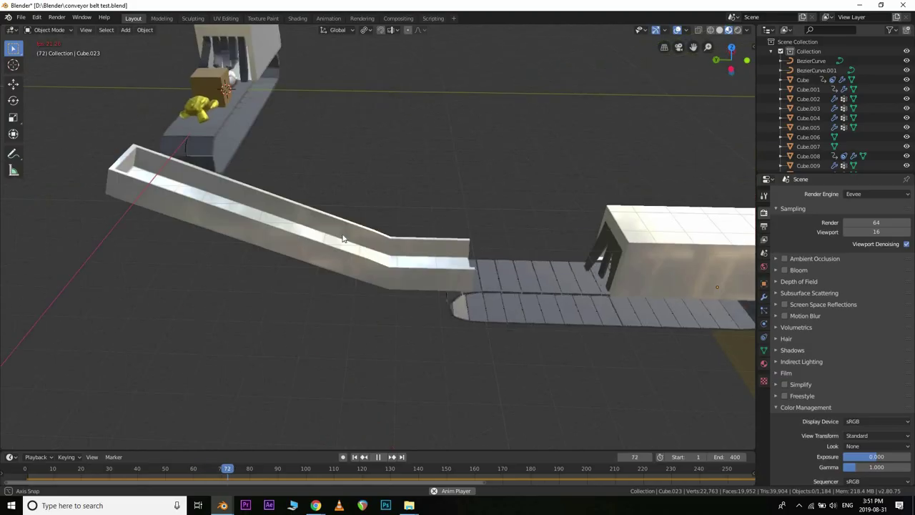
pyautogui.moveTo(343, 238); pyautogui.dragTo(321, 247, button='middle')
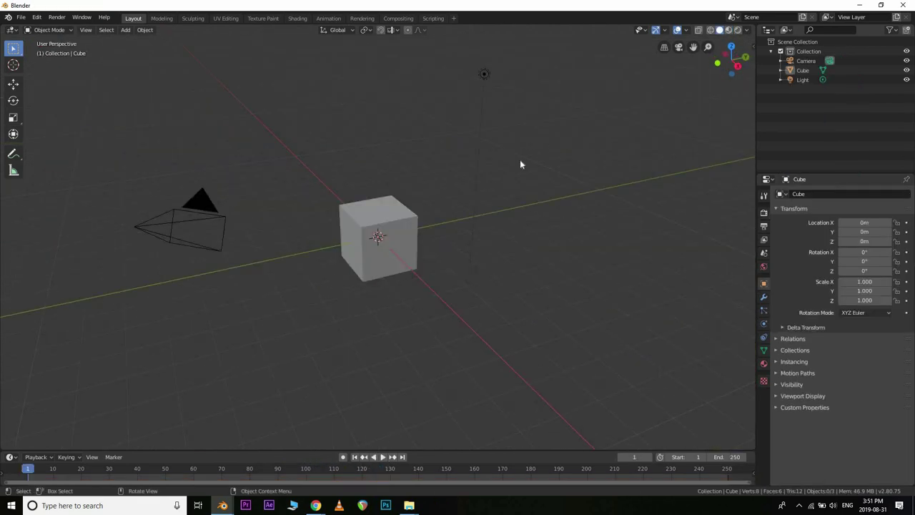
# Delete all default objects from the new scene: camera, cube and light
pyautogui.press('a')
pyautogui.press('x')
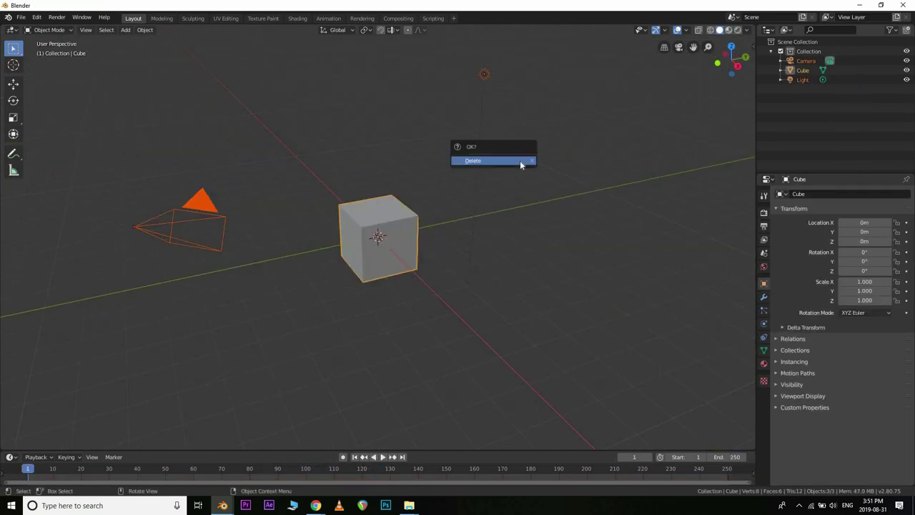
pyautogui.click(521, 161)
# Add a Bezier curve at the origin and enter Edit Mode on it
pyautogui.keyDown('shift'); pyautogui.moveTo(428, 273); pyautogui.dragTo(424, 271, button='middle'); pyautogui.keyUp('shift')
pyautogui.hotkey('shift', 'a')
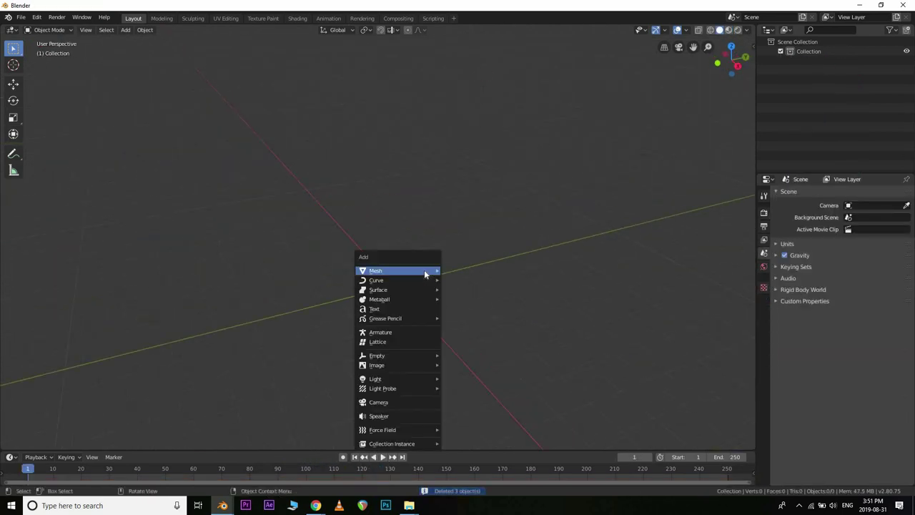
pyautogui.moveTo(425, 271)
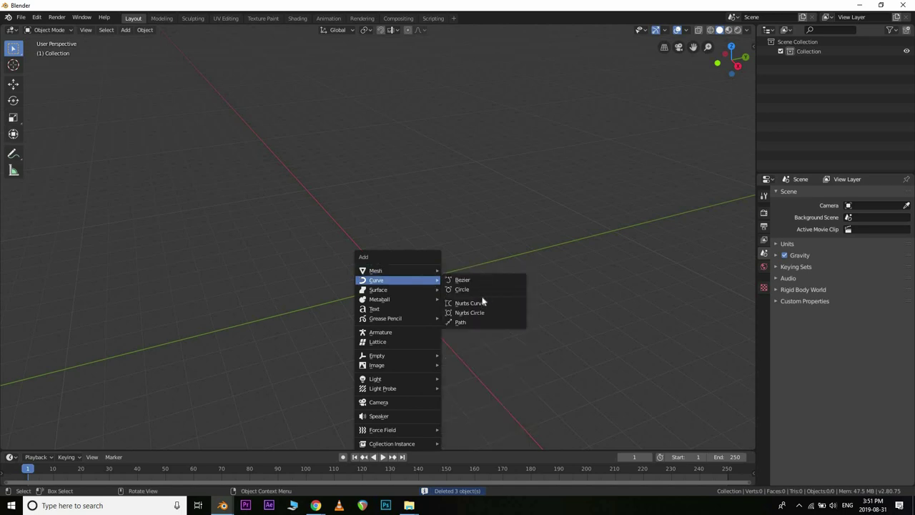
pyautogui.click(463, 279)
pyautogui.press('Tab')
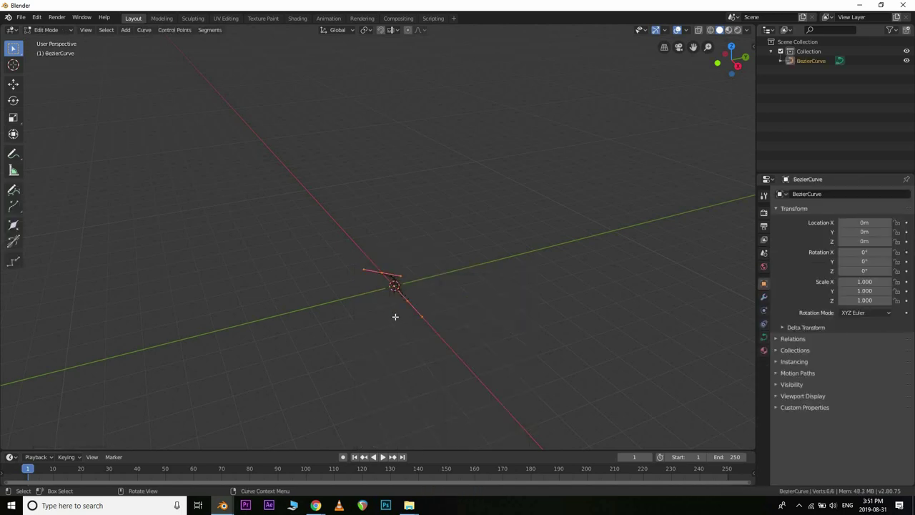
# Rotate the curve's left control point by -45° about the Z axis to straighten the curve
pyautogui.moveTo(481, 358); pyautogui.dragTo(465, 300, button='middle')
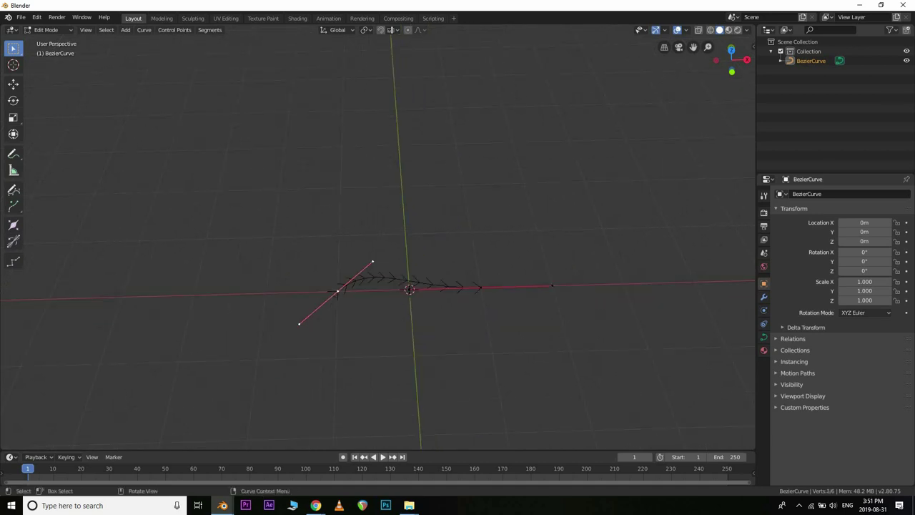
pyautogui.press('r')
pyautogui.press('z')
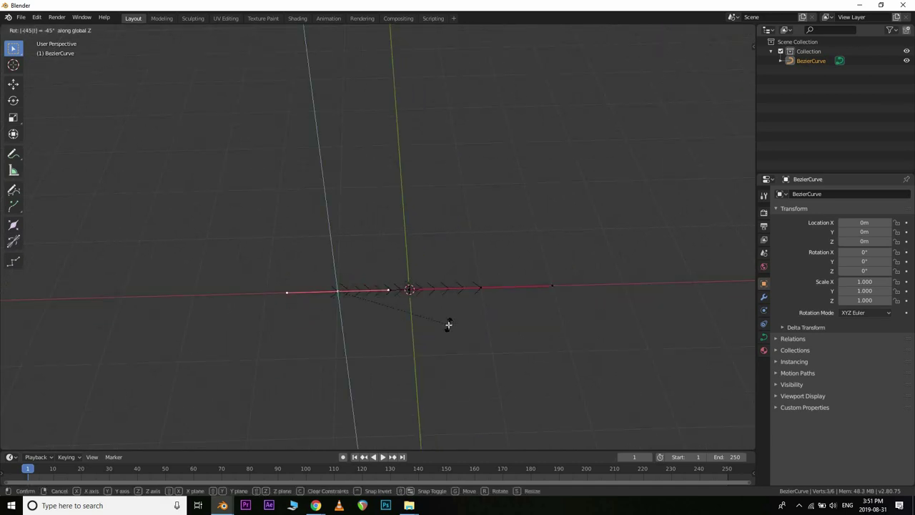
pyautogui.click(434, 302)
# In front view, scale down the handles of the curve's right and left control points
pyautogui.hotkey('ctrl', 'i')
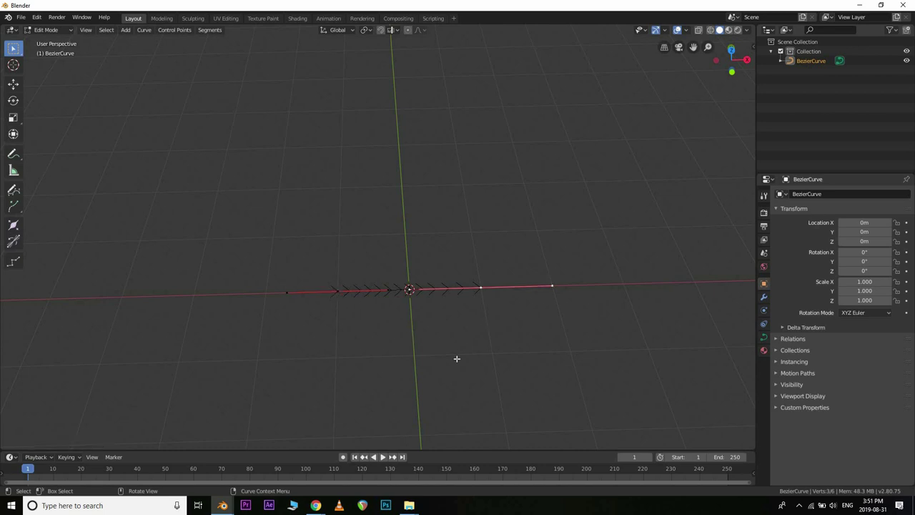
pyautogui.press('KP_1')
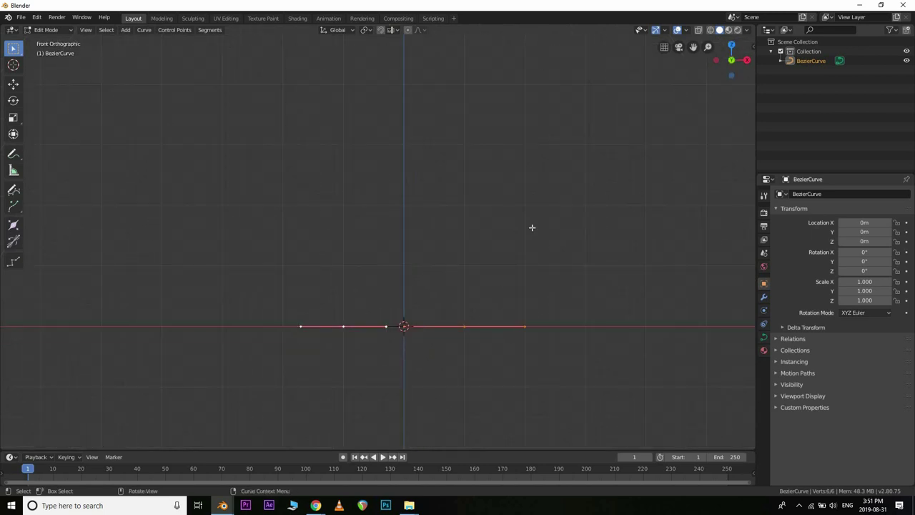
pyautogui.press('s')
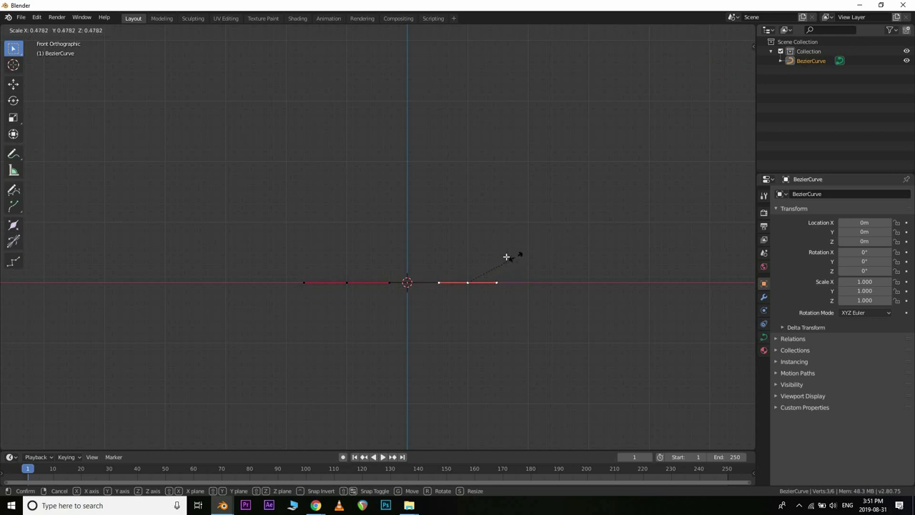
pyautogui.click(321, 286)
pyautogui.click(347, 283)
pyautogui.press('s')
pyautogui.click(473, 314)
pyautogui.scroll(2, 494, 309)
pyautogui.keyDown('shift'); pyautogui.moveTo(498, 306); pyautogui.dragTo(393, 203, button='middle'); pyautogui.keyUp('shift')
pyautogui.click(405, 213)
pyautogui.press('e')
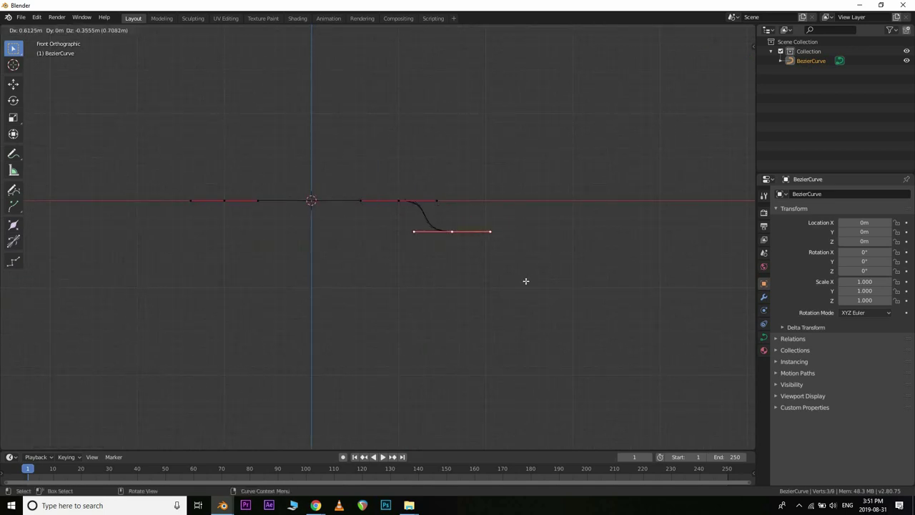
pyautogui.click(564, 239)
pyautogui.press('r')
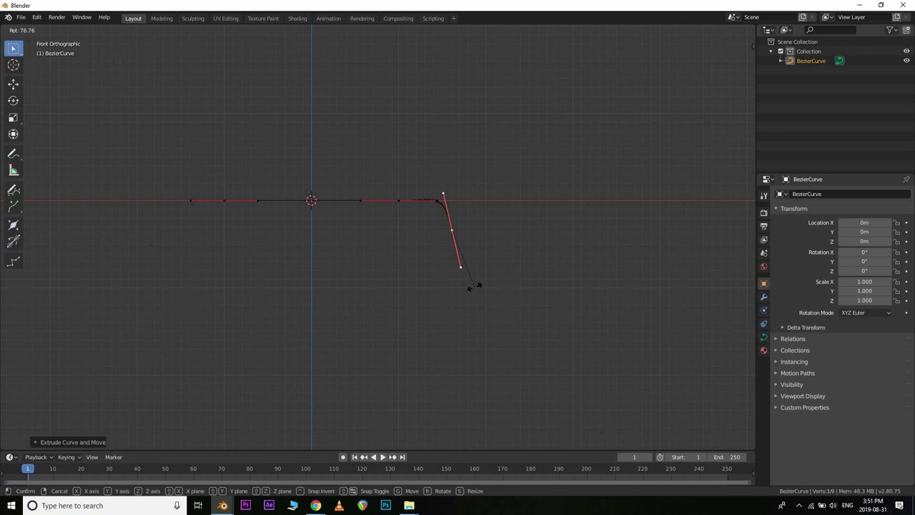
pyautogui.click(499, 206)
pyautogui.press('x')
pyautogui.click(499, 206)
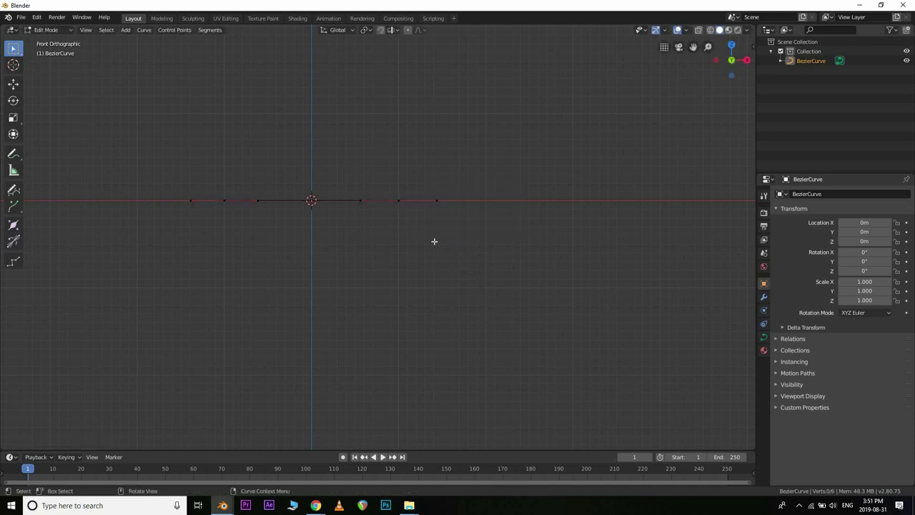
# Extrude the curve's left end point down and outward, and rotate its handles to vertical
pyautogui.keyDown('shift'); pyautogui.moveTo(255, 245); pyautogui.dragTo(272, 284, button='middle'); pyautogui.keyUp('shift')
pyautogui.keyDown('shift'); pyautogui.moveTo(362, 265); pyautogui.dragTo(454, 257, button='middle'); pyautogui.keyUp('shift')
pyautogui.press('e')
pyautogui.click(443, 298)
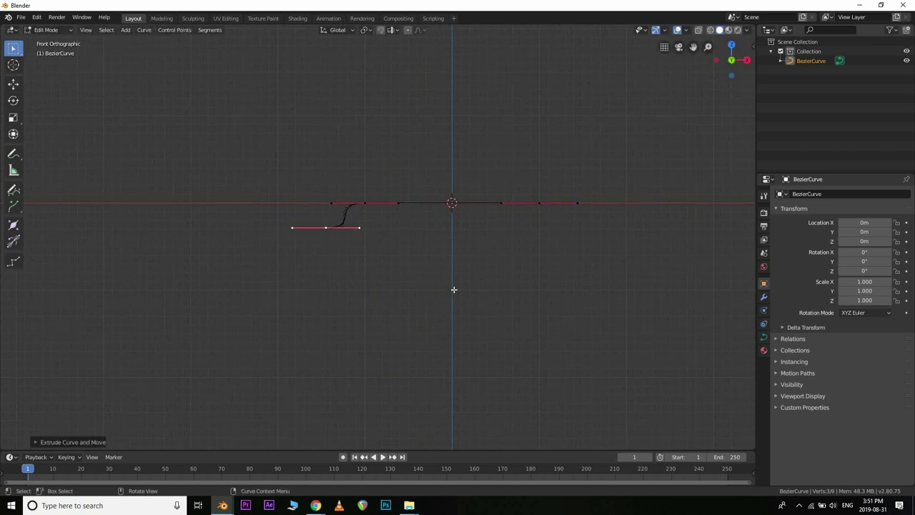
pyautogui.press('r')
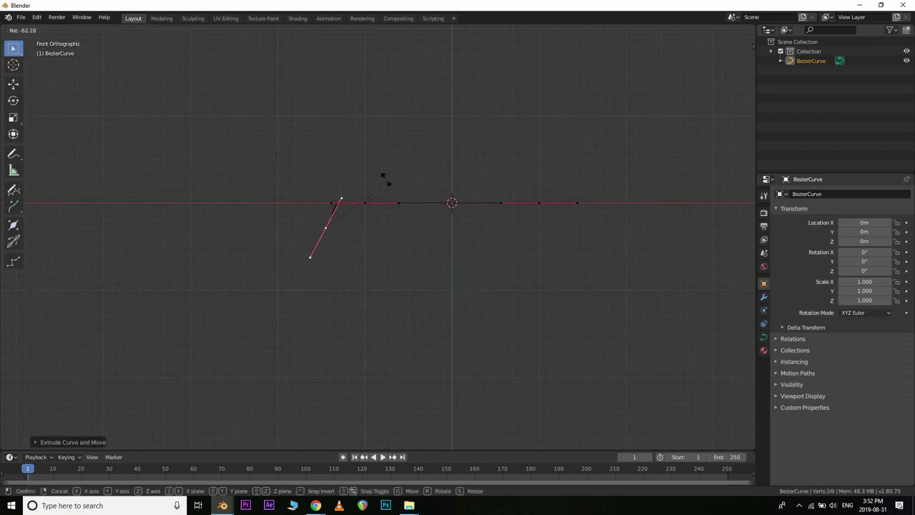
pyautogui.press('Return')
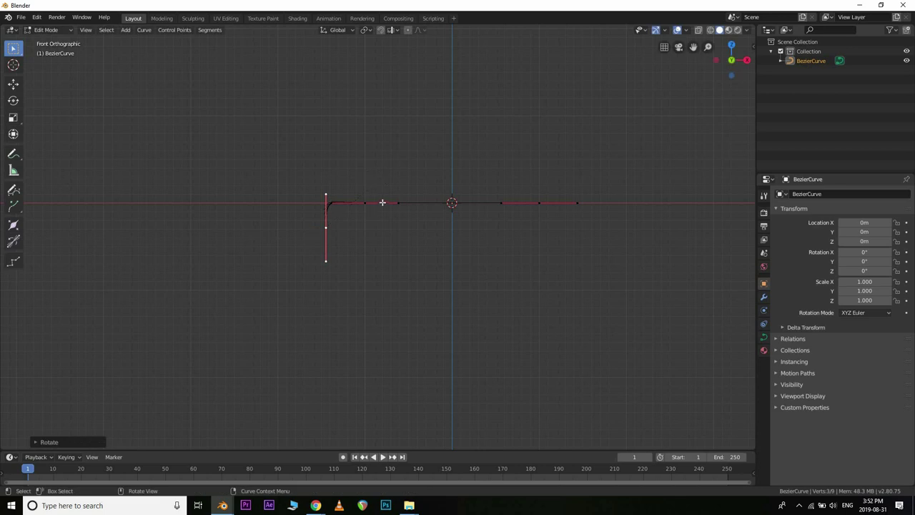
# Scale down the vertical handles of the new left side point and shift it slightly to smooth the bend
pyautogui.press('s')
pyautogui.click(363, 213)
pyautogui.press('g')
pyautogui.click(361, 213)
# Extrude the left side point down and inward, and rotate the new point by -90° to make its handles horizontal
pyautogui.press('e')
pyautogui.click(415, 283)
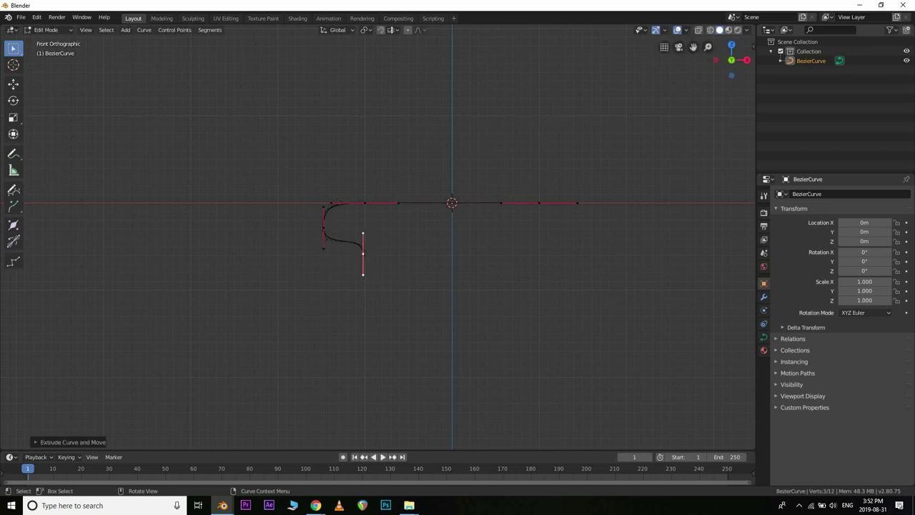
pyautogui.press('r')
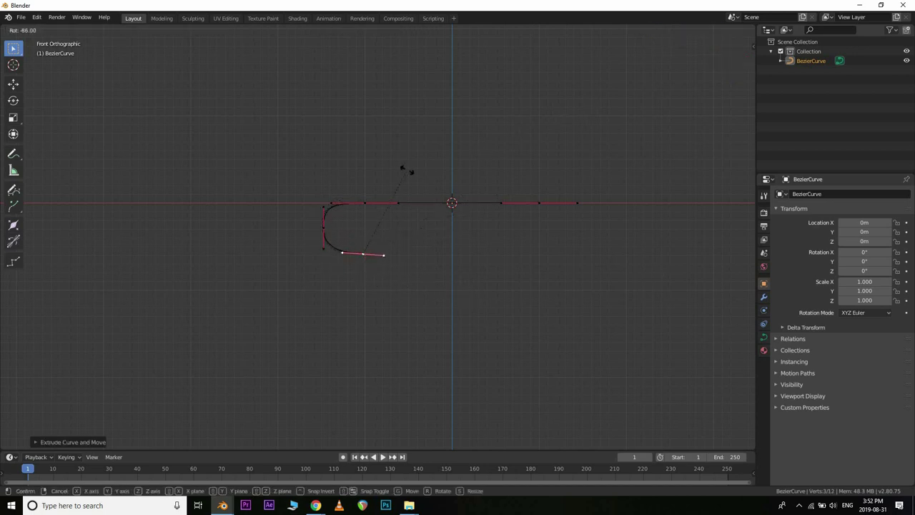
pyautogui.write('-90')
pyautogui.press('Return')
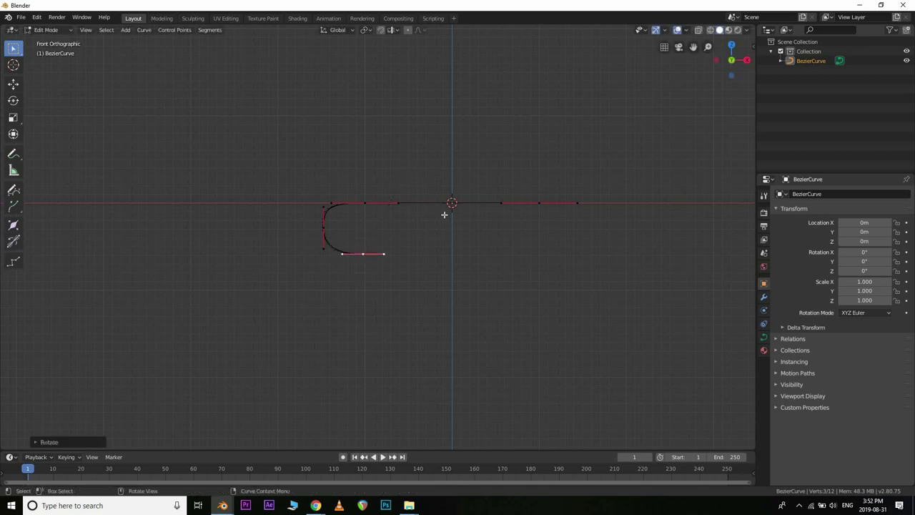
# Enlarge the lower-left point's handles and nudge the point to round off the left end evenly
pyautogui.press('s')
pyautogui.click(504, 240)
pyautogui.press('g')
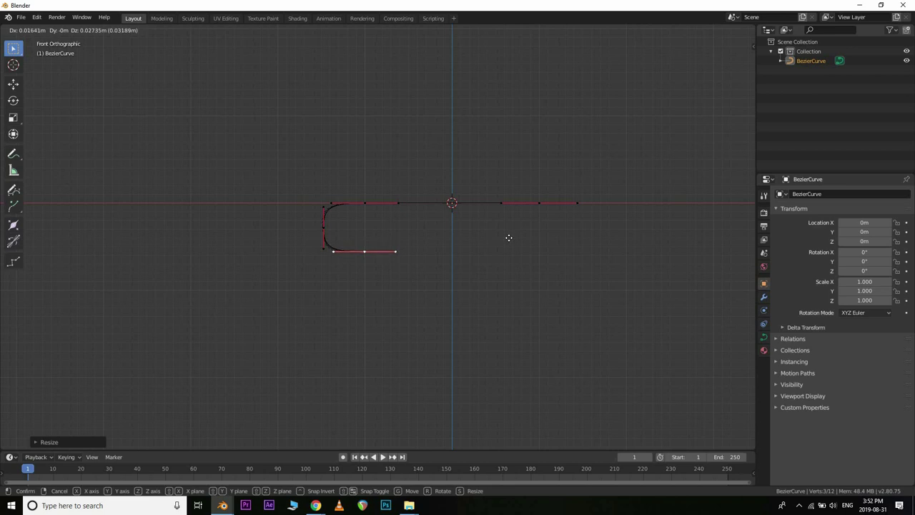
pyautogui.click(509, 238)
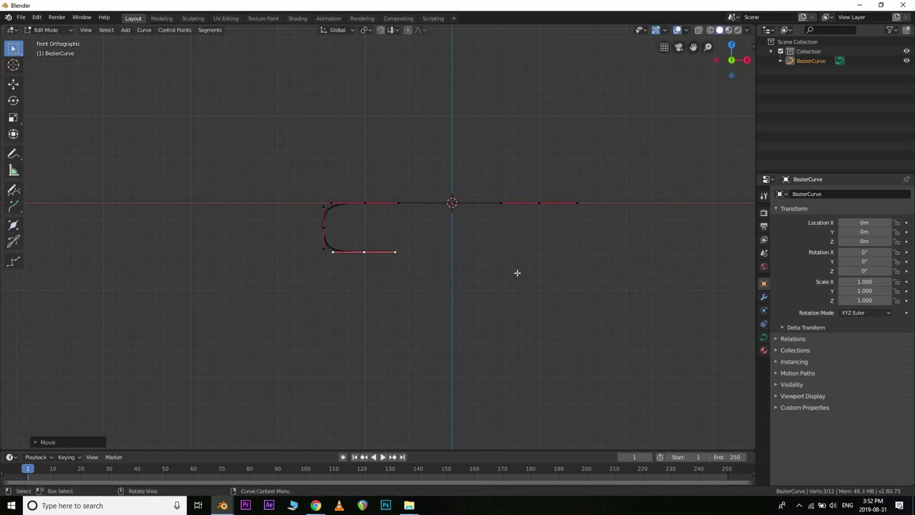
# Extrude the lower-left point along X to below the upper-right end point, and scale the upper-right point's handles to about 0.86
pyautogui.keyDown('shift'); pyautogui.moveTo(482, 268); pyautogui.dragTo(384, 258, button='middle'); pyautogui.keyUp('shift')
pyautogui.press('e')
pyautogui.press('x')
pyautogui.click(459, 191)
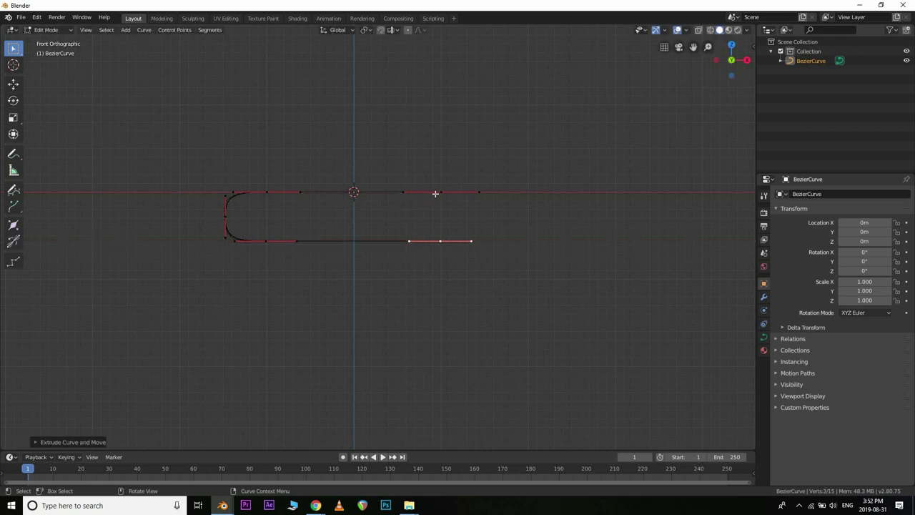
pyautogui.press('s')
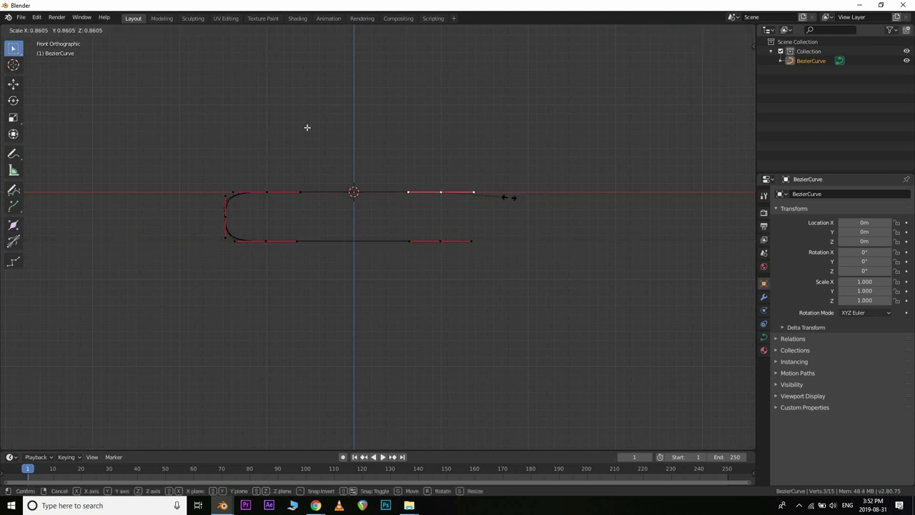
pyautogui.click(417, 176)
# Extrude the lower-right point up and outward, and rotate the new point by -90° to make its handles vertical
pyautogui.click(450, 253)
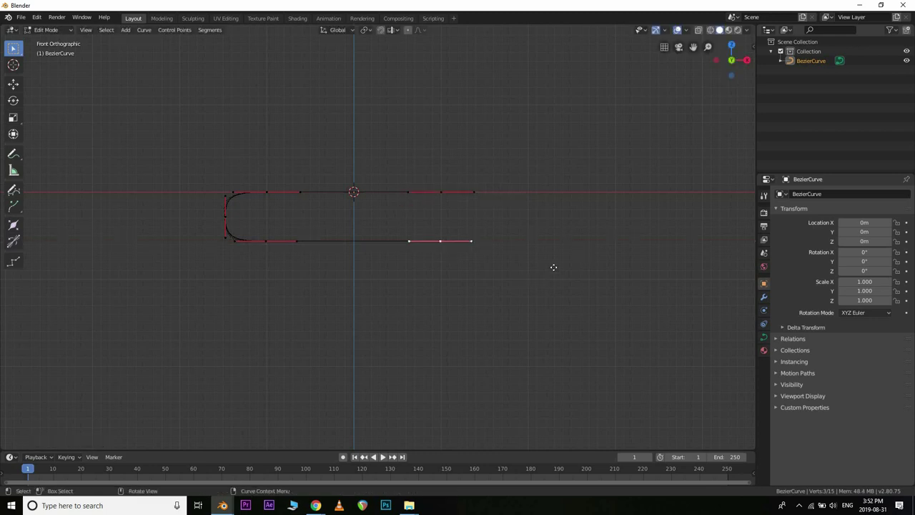
pyautogui.press('e')
pyautogui.click(578, 278)
pyautogui.press('r')
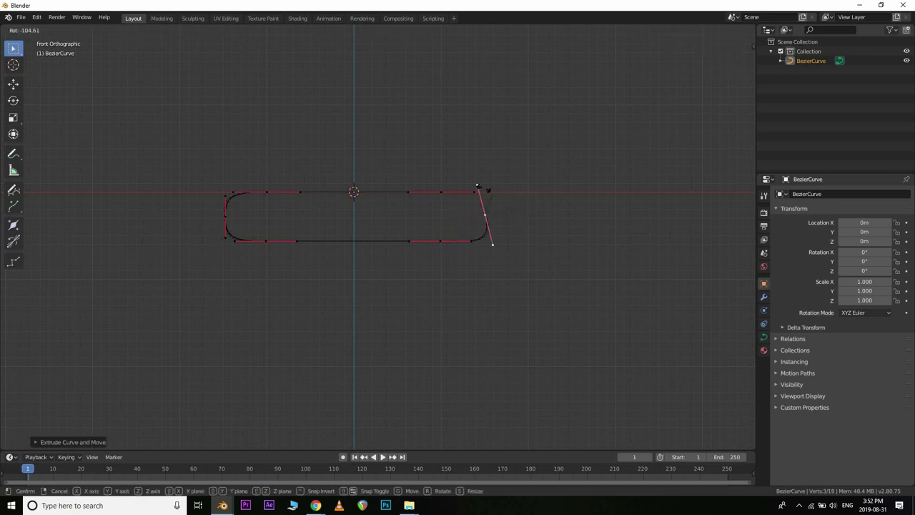
pyautogui.write('-90')
pyautogui.press('Return')
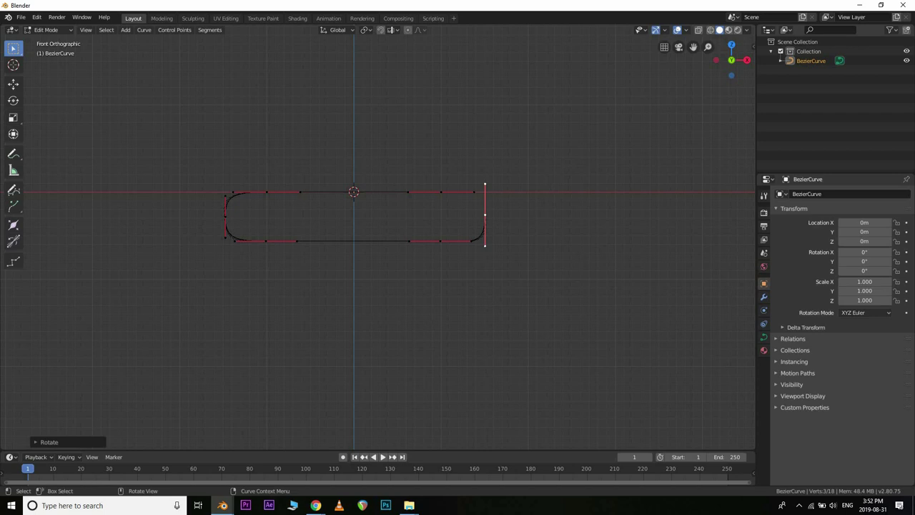
# Scale down the right side point's vertical handles and move the point slightly inward to match the left bend
pyautogui.press('s')
pyautogui.click(535, 196)
pyautogui.press('s')
pyautogui.click(531, 200)
pyautogui.press('g')
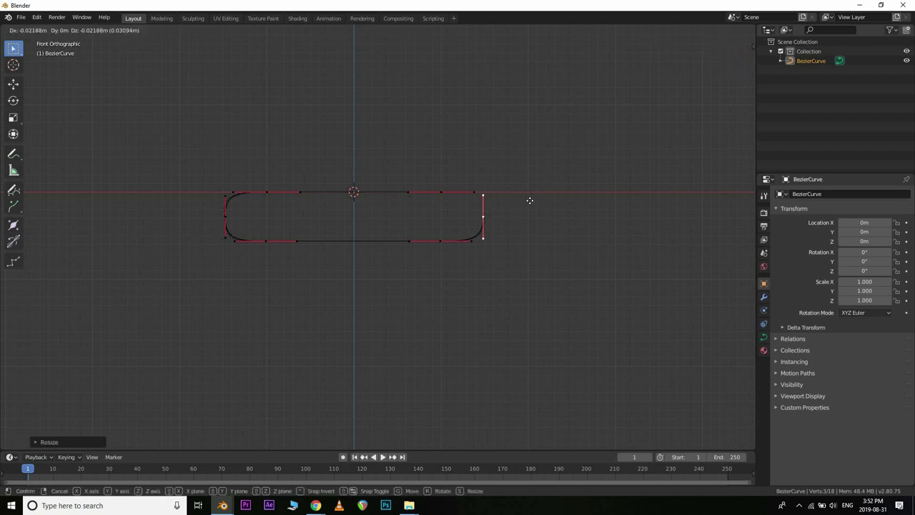
pyautogui.click(520, 201)
# Join the right-side point to the upper-right end point to close the curve, and return to Object Mode
pyautogui.keyDown('shift'); pyautogui.click(488, 220); pyautogui.keyUp('shift')
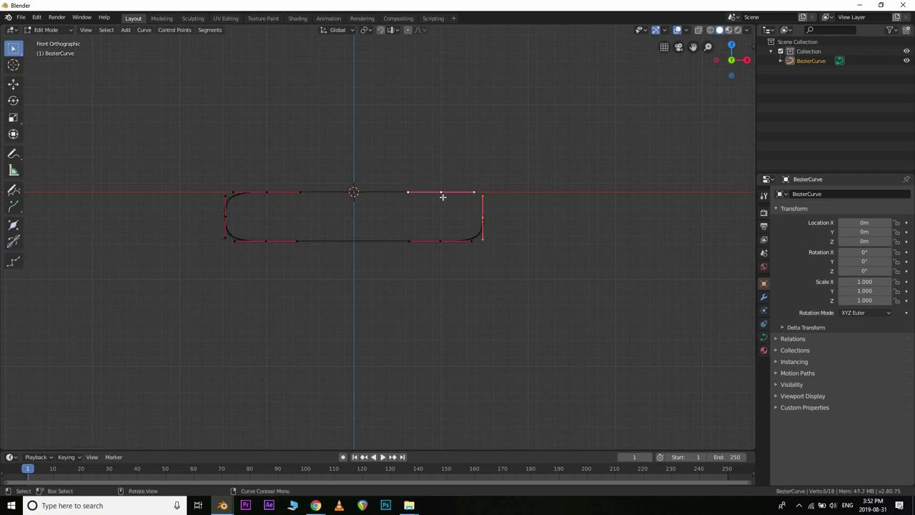
pyautogui.moveTo(457, 231); pyautogui.dragTo(379, 190, button='middle')
pyautogui.press('Tab')
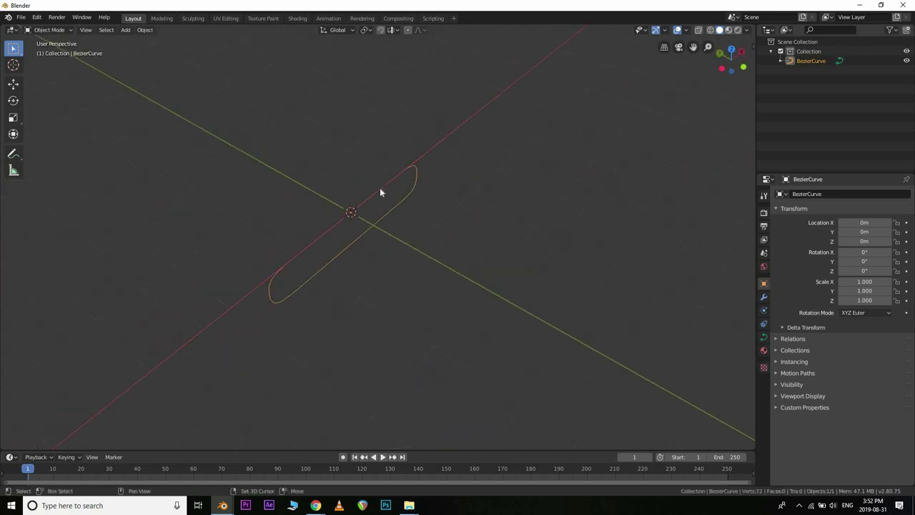
# Add a mesh cube at the origin
pyautogui.hotkey('shift', 'a')
pyautogui.moveTo(370, 180)
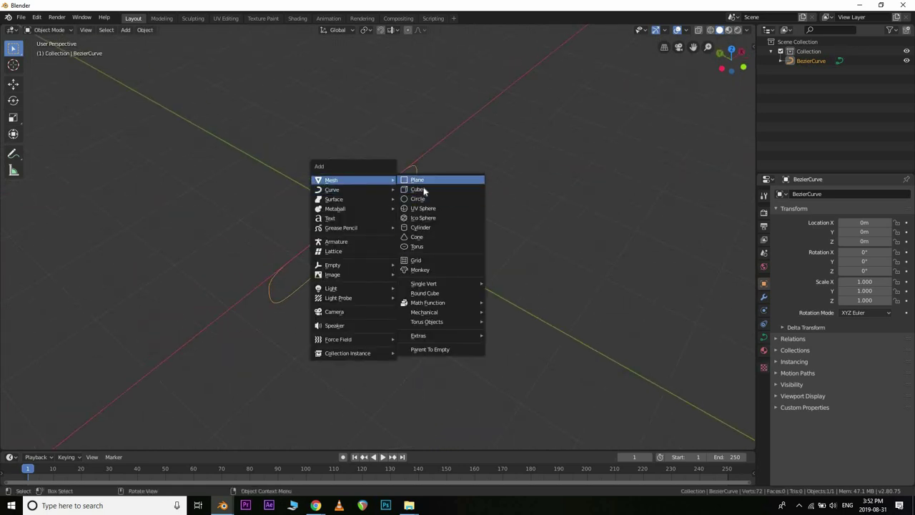
pyautogui.click(427, 189)
pyautogui.scroll(-5, 510, 169)
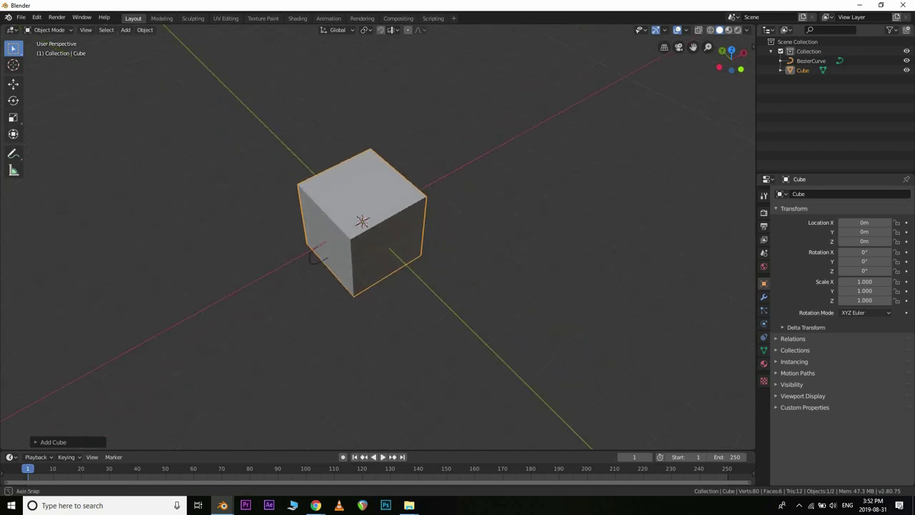
pyautogui.moveTo(547, 139); pyautogui.dragTo(541, 136, button='middle')
# Flatten the cube along Z into a thin slab with a Z scale of about 0.020
pyautogui.press('s')
pyautogui.press('z')
pyautogui.click(552, 205)
pyautogui.press('s')
pyautogui.press('z')
pyautogui.click(390, 200)
pyautogui.scroll(1, 429, 187)
pyautogui.moveTo(426, 184); pyautogui.dragTo(365, 136, button='middle')
pyautogui.scroll(1, 410, 168)
pyautogui.moveTo(445, 198); pyautogui.dragTo(493, 226, button='middle')
pyautogui.press('s')
pyautogui.press('z')
pyautogui.click(567, 176)
# Narrow the slab along X to a scale of about 0.159
pyautogui.press('s')
pyautogui.press('x')
pyautogui.click(406, 204)
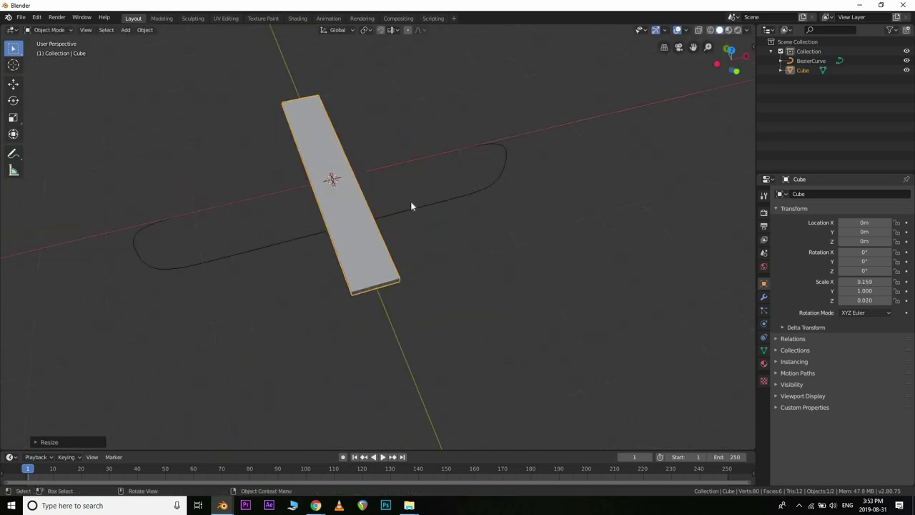
# Shorten the slab along Y to less than half its original length
pyautogui.moveTo(491, 178); pyautogui.dragTo(580, 237, button='middle')
pyautogui.press('s')
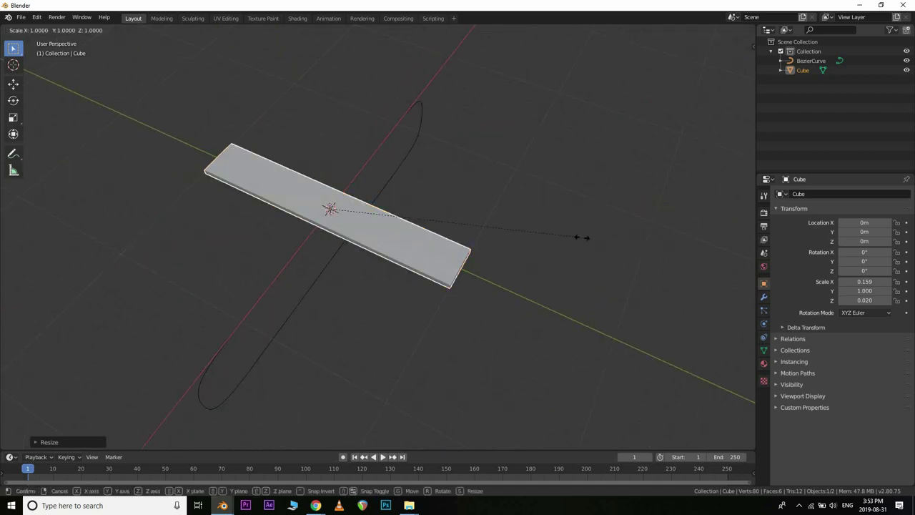
pyautogui.press('y')
pyautogui.click(419, 251)
pyautogui.moveTo(394, 143); pyautogui.dragTo(319, 206, button='middle')
pyautogui.moveTo(476, 267); pyautogui.dragTo(504, 250, button='middle')
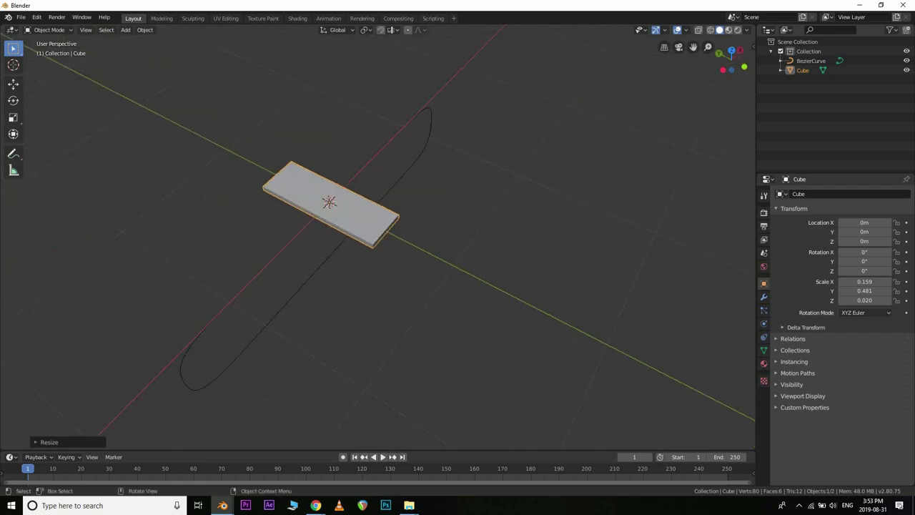
pyautogui.press('s')
pyautogui.press('y')
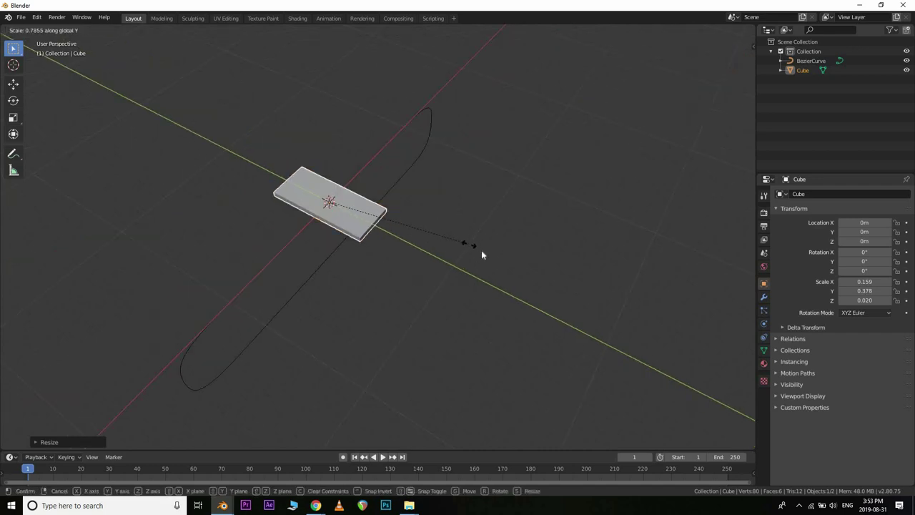
pyautogui.click(492, 258)
# Reduce the slab's thickness along Z
pyautogui.moveTo(469, 199); pyautogui.dragTo(506, 190, button='middle')
pyautogui.press('s')
pyautogui.press('z')
pyautogui.click(380, 238)
# Narrow the slab a bit more along X and apply its scale
pyautogui.moveTo(380, 238); pyautogui.dragTo(445, 198, button='middle')
pyautogui.press('s')
pyautogui.press('x')
pyautogui.click(346, 231)
pyautogui.hotkey('ctrl', 'a')
pyautogui.click(402, 194)
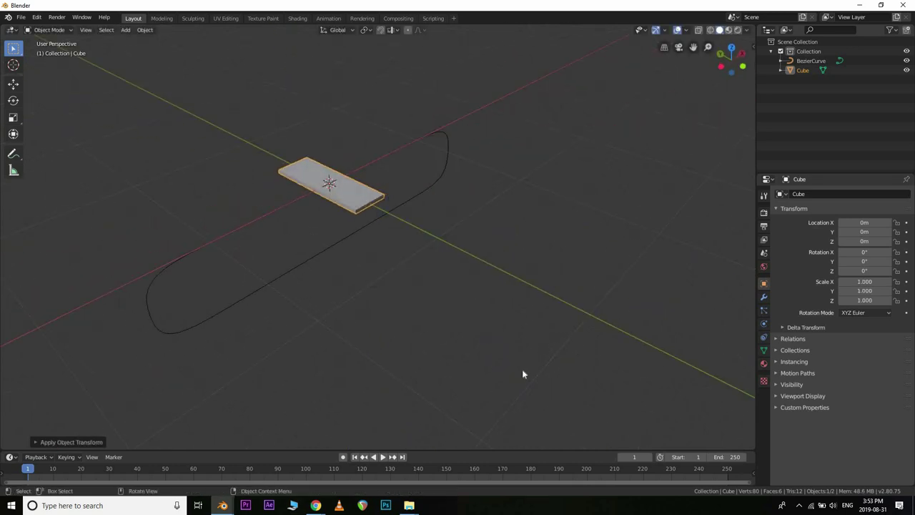
# Add an Array modifier to the slab
pyautogui.click(764, 297)
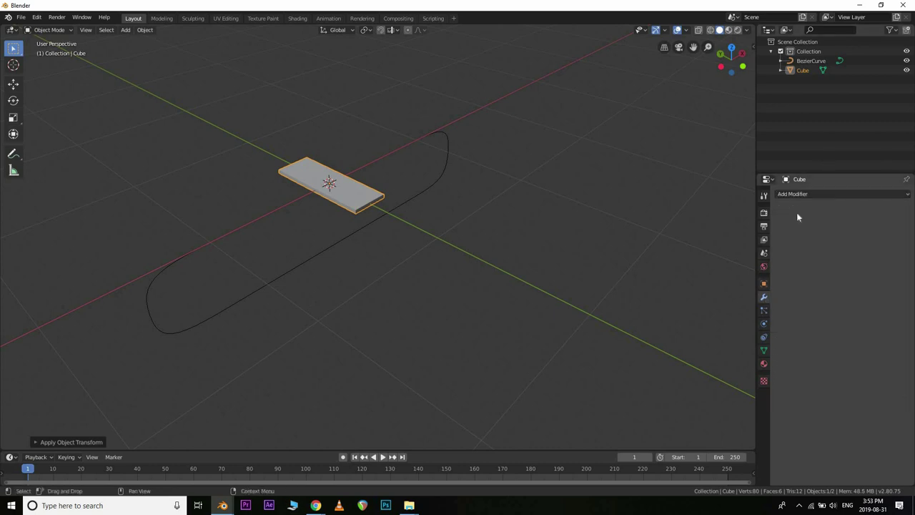
pyautogui.click(809, 194)
pyautogui.click(718, 216)
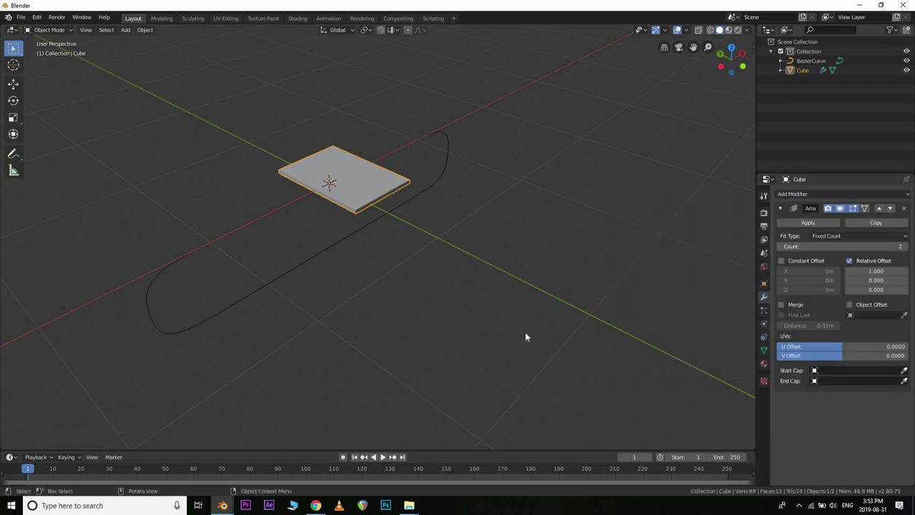
# Raise the Array modifier's count to 20 slabs
pyautogui.click(908, 248)
pyautogui.click(908, 247)
pyautogui.doubleClick(907, 247)
pyautogui.doubleClick(907, 248)
pyautogui.click(908, 247)
pyautogui.doubleClick(908, 247)
pyautogui.click(908, 247)
pyautogui.click(908, 247)
pyautogui.click(906, 247)
pyautogui.click(906, 246)
pyautogui.click(906, 246)
# Add a Curve modifier to the slab with BezierCurve as its target object
pyautogui.click(801, 194)
pyautogui.click(795, 235)
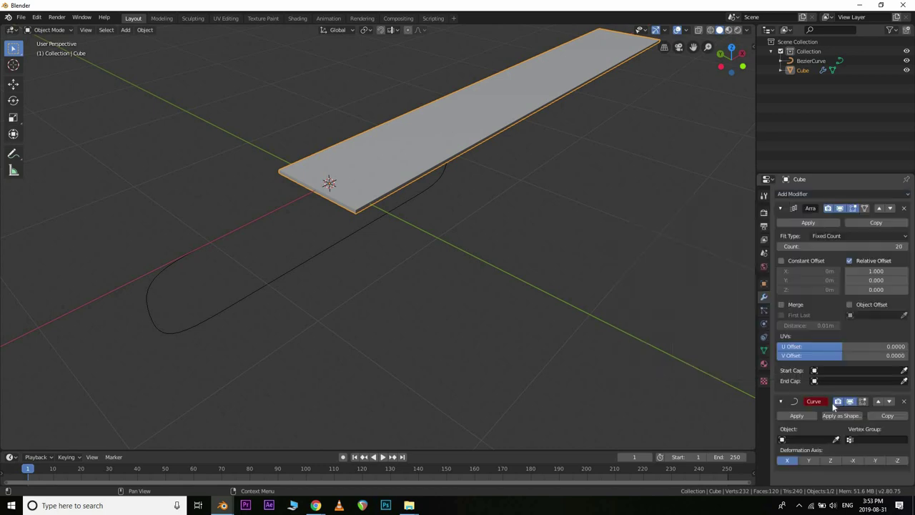
pyautogui.click(805, 439)
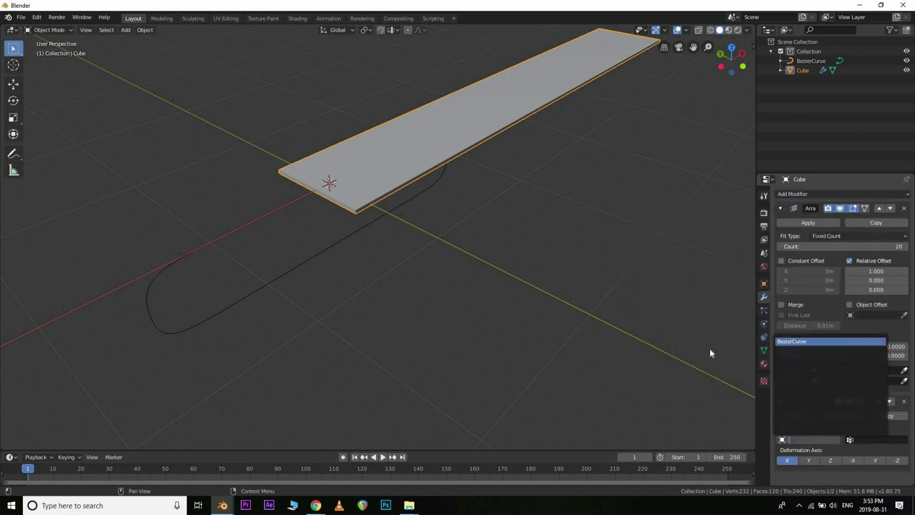
pyautogui.click(800, 341)
# Try raising the Array count to 24 to fill the gap in the belt
pyautogui.moveTo(299, 207); pyautogui.dragTo(339, 198, button='middle')
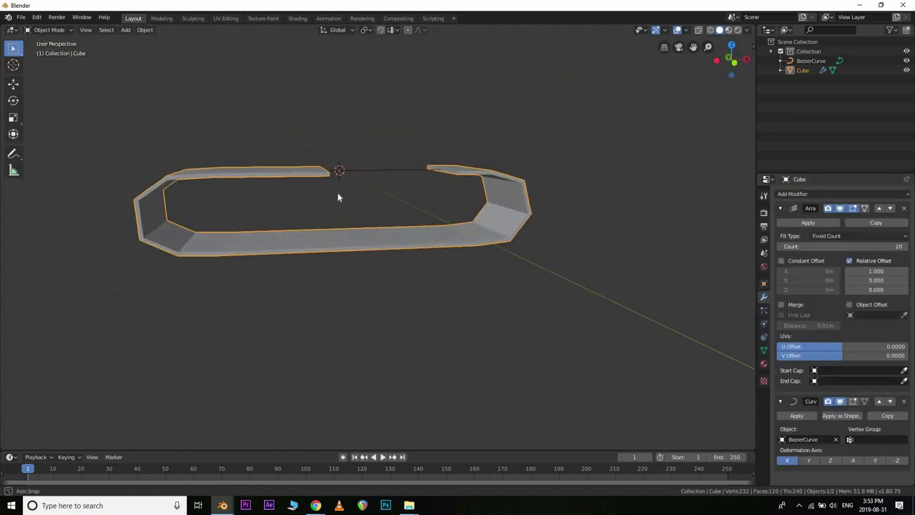
pyautogui.moveTo(352, 271); pyautogui.dragTo(358, 301, button='middle')
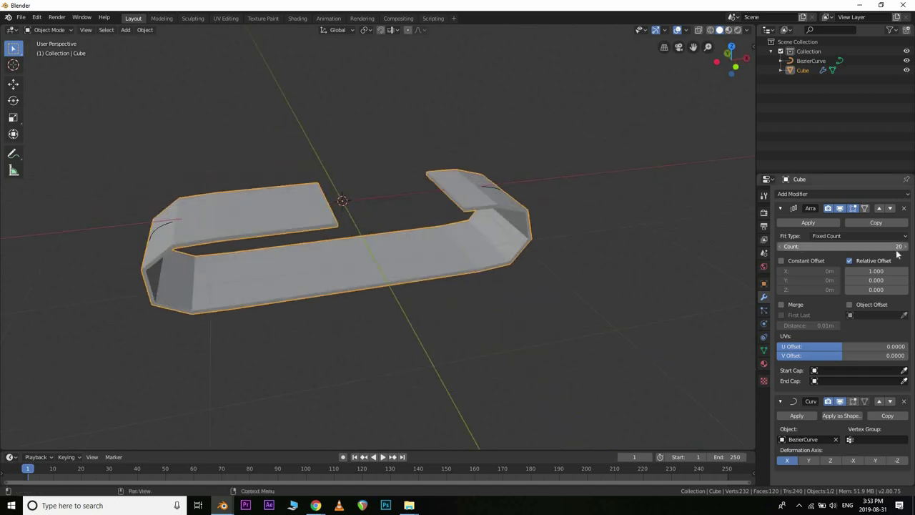
pyautogui.click(905, 247)
pyautogui.click(905, 247)
pyautogui.click(906, 247)
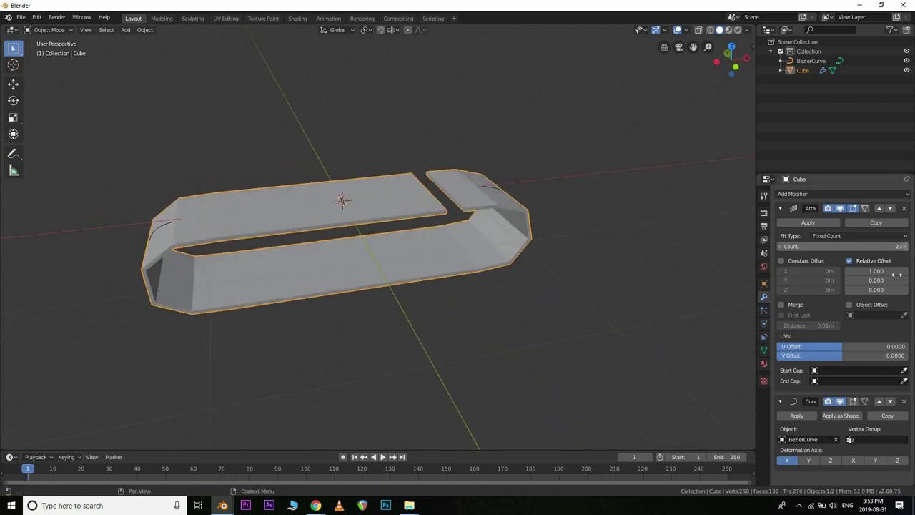
# Try an Array count of 20 with a relative X offset of 1.170 to space the slabs evenly around the curve
pyautogui.click(797, 247)
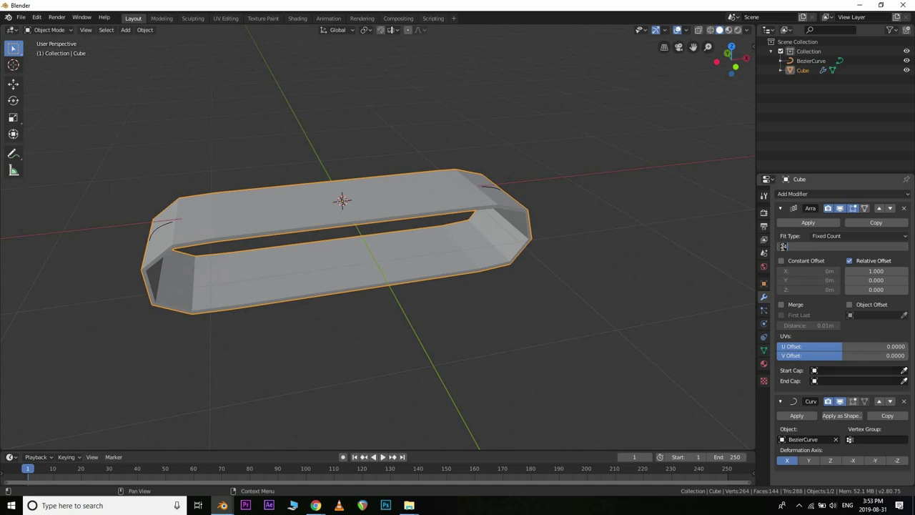
pyautogui.write('20')
pyautogui.press('Return')
pyautogui.moveTo(873, 271); pyautogui.dragTo(907, 271)
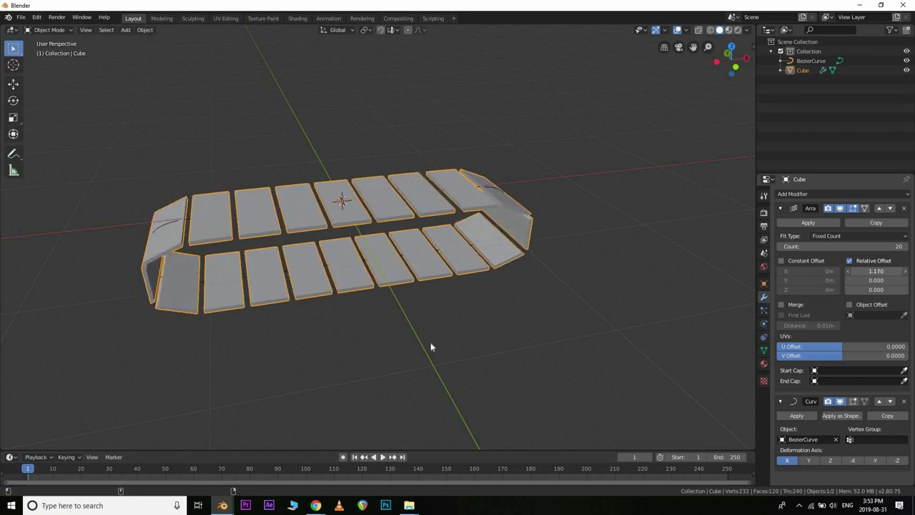
pyautogui.moveTo(429, 338); pyautogui.dragTo(540, 135, button='middle')
pyautogui.scroll(6, 347, 236)
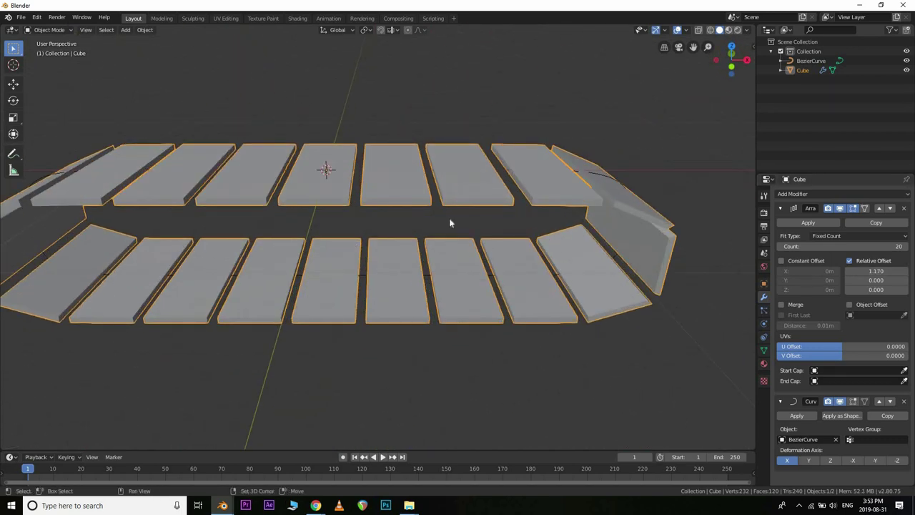
pyautogui.scroll(-2, 378, 236)
# Set the Array's relative X offset to 1.000 and its count to 23
pyautogui.click(875, 272)
pyautogui.press('Return')
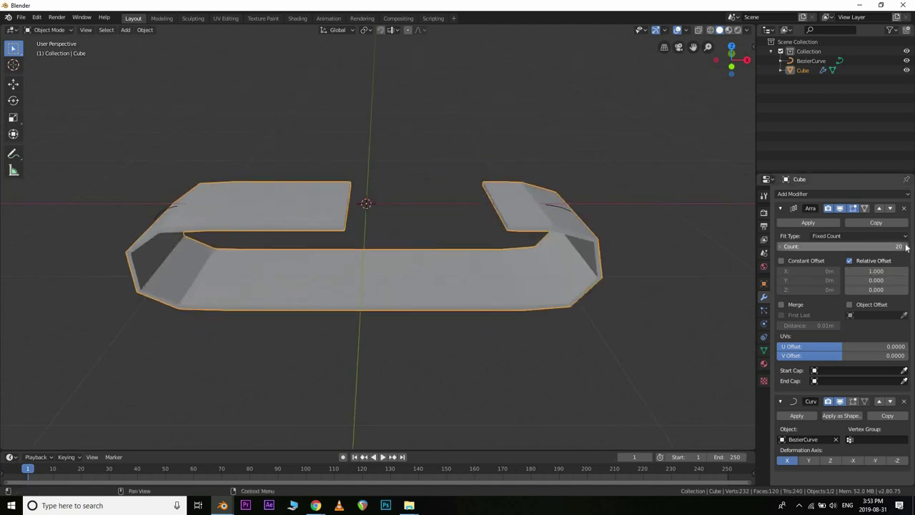
pyautogui.click(906, 246)
pyautogui.click(907, 246)
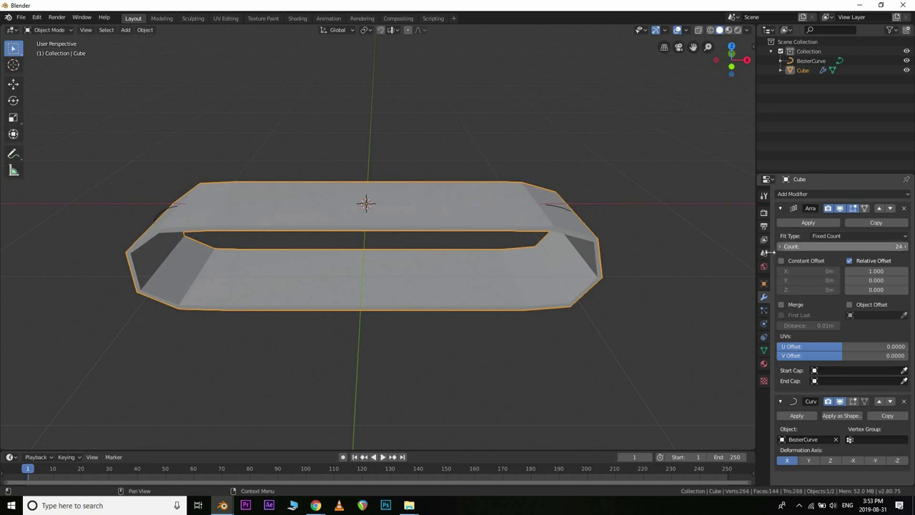
pyautogui.click(781, 246)
# Scale the slab by about 1.02 along X so the two ends of the belt meet
pyautogui.moveTo(532, 258); pyautogui.dragTo(519, 218, button='middle')
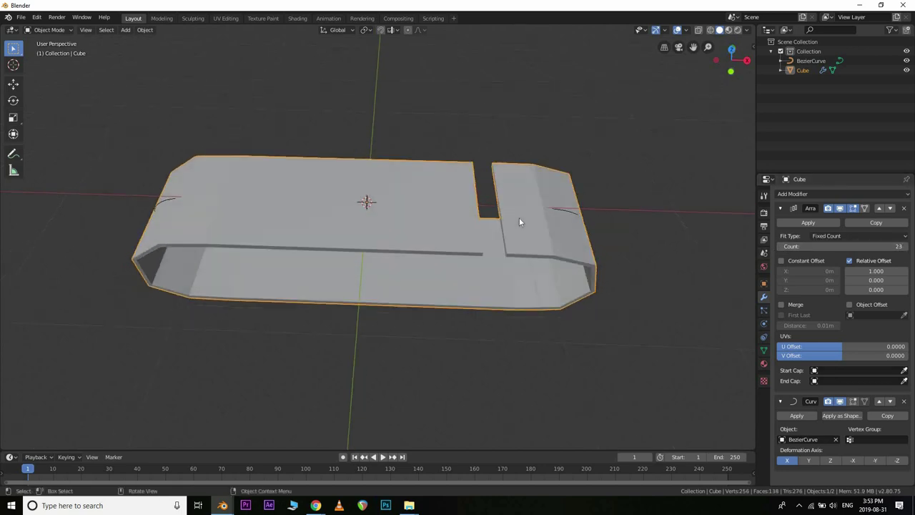
pyautogui.press('s')
pyautogui.press('x')
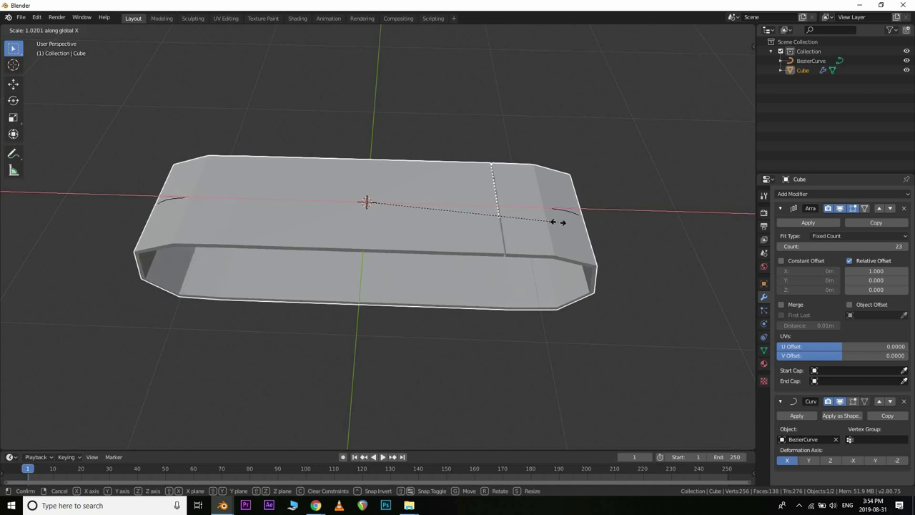
pyautogui.click(553, 230)
pyautogui.scroll(-1, 583, 243)
pyautogui.click(586, 272)
pyautogui.moveTo(500, 260); pyautogui.dragTo(443, 244, button='middle')
pyautogui.click(364, 213)
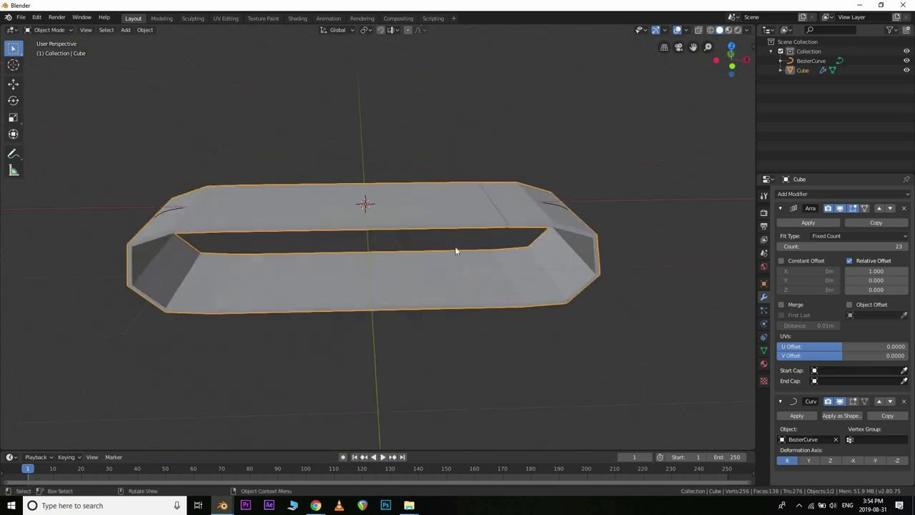
# Add eight evenly spaced, centred loop cuts parallel to the slab's long edges, and return to Object Mode
pyautogui.scroll(3, 213, 252)
pyautogui.moveTo(312, 254); pyautogui.dragTo(177, 385, button='middle')
pyautogui.moveTo(370, 247); pyautogui.dragTo(408, 216, button='middle')
pyautogui.press('Tab')
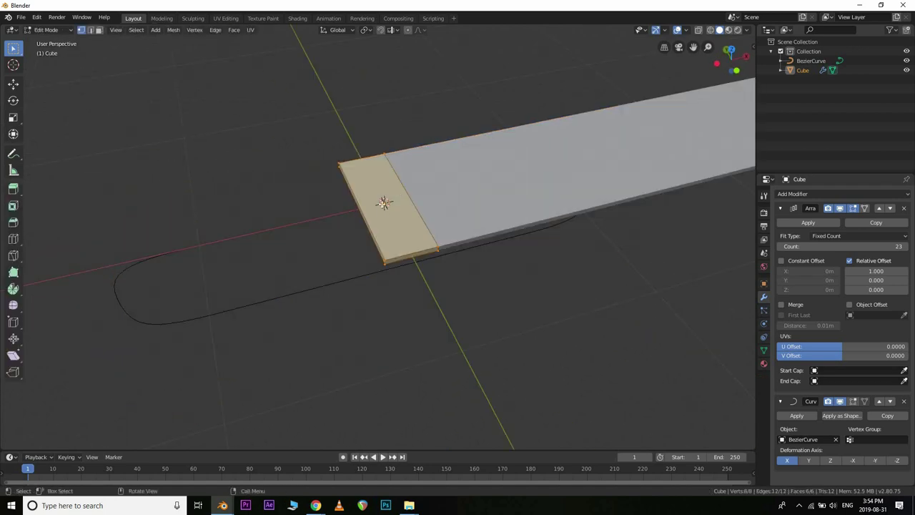
pyautogui.hotkey('ctrl', 'r')
pyautogui.scroll(7, 364, 154)
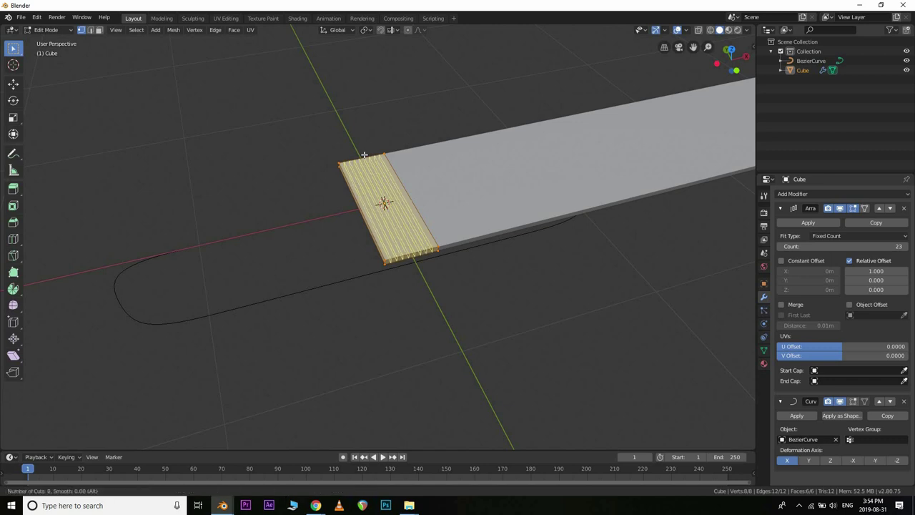
pyautogui.click(420, 207)
pyautogui.rightClick(421, 207)
pyautogui.press('Tab')
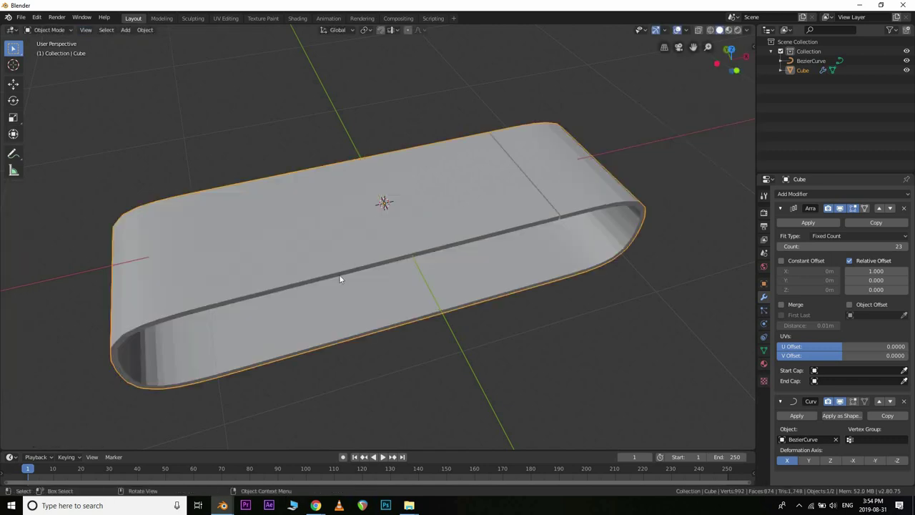
# Set the BezierCurve's Resolution Preview U to 64 to smooth the belt's bends
pyautogui.moveTo(400, 243); pyautogui.dragTo(315, 295, button='middle')
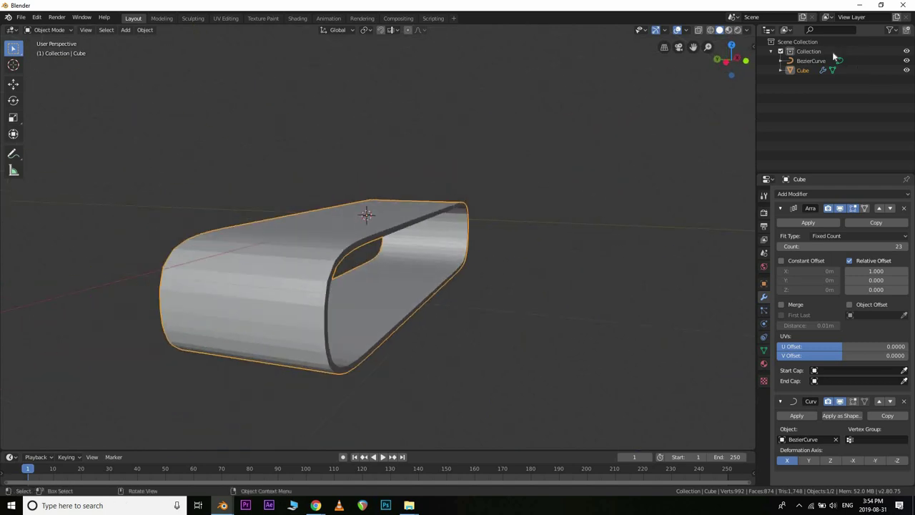
pyautogui.click(815, 61)
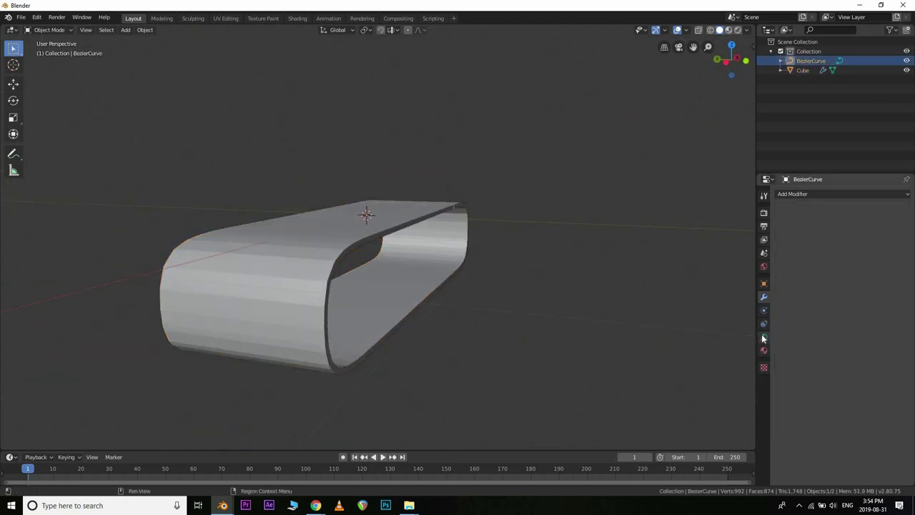
pyautogui.click(764, 337)
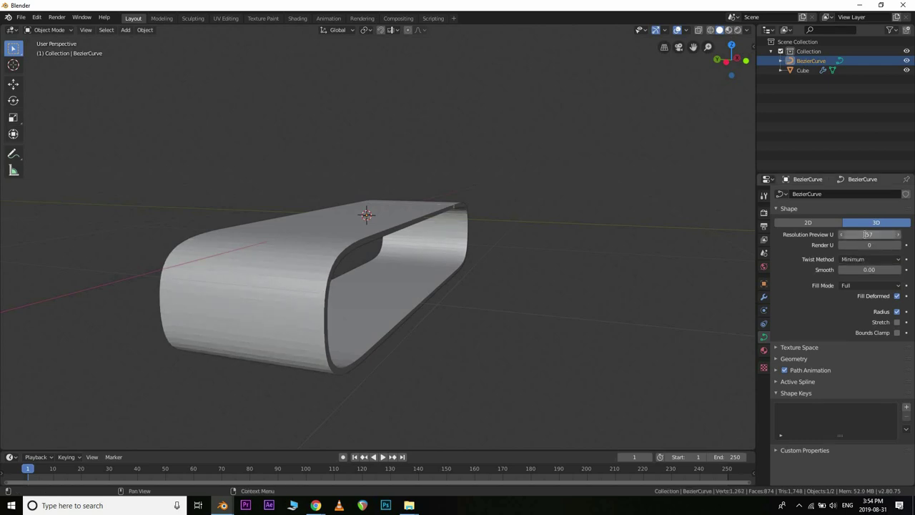
pyautogui.press('Return')
# Select the belt mesh and fine-tune its scale along X to tighten the seam between the two ends
pyautogui.moveTo(471, 294); pyautogui.dragTo(501, 243, button='middle')
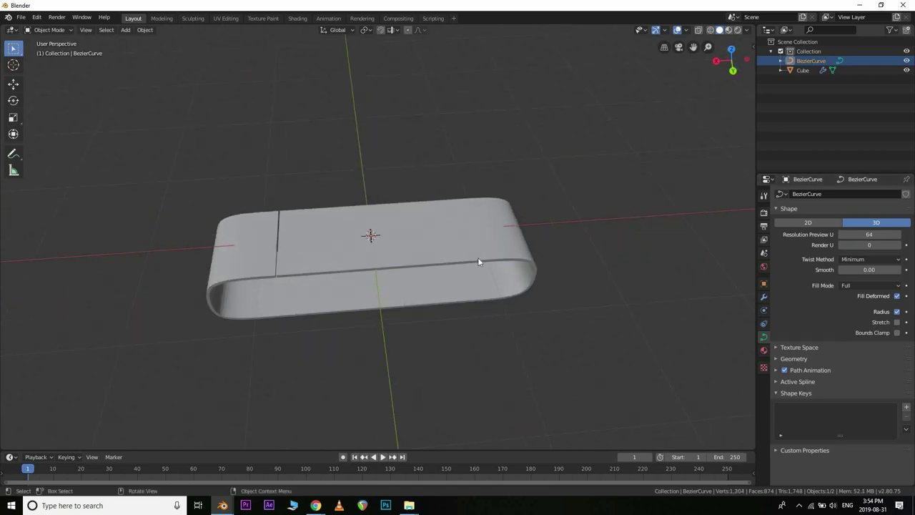
pyautogui.click(298, 249)
pyautogui.moveTo(735, 334); pyautogui.dragTo(766, 301, button='middle')
pyautogui.click(764, 297)
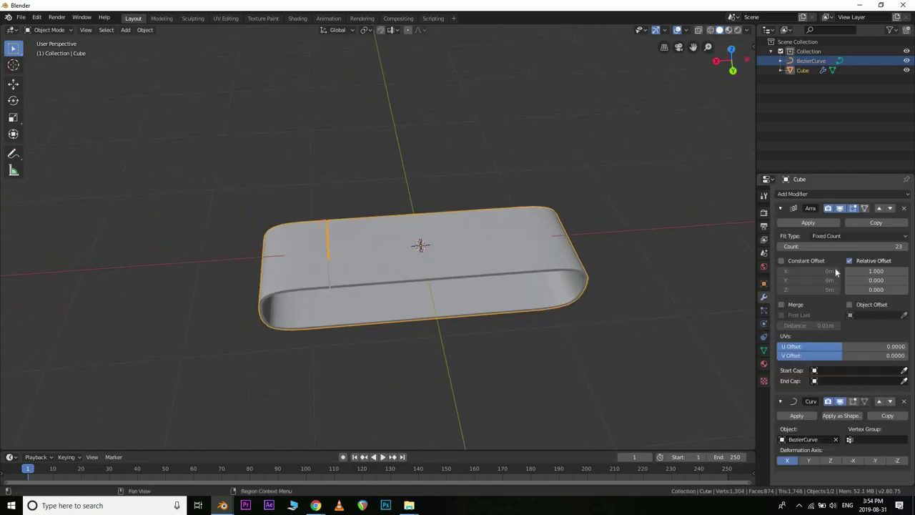
pyautogui.scroll(2, 365, 250)
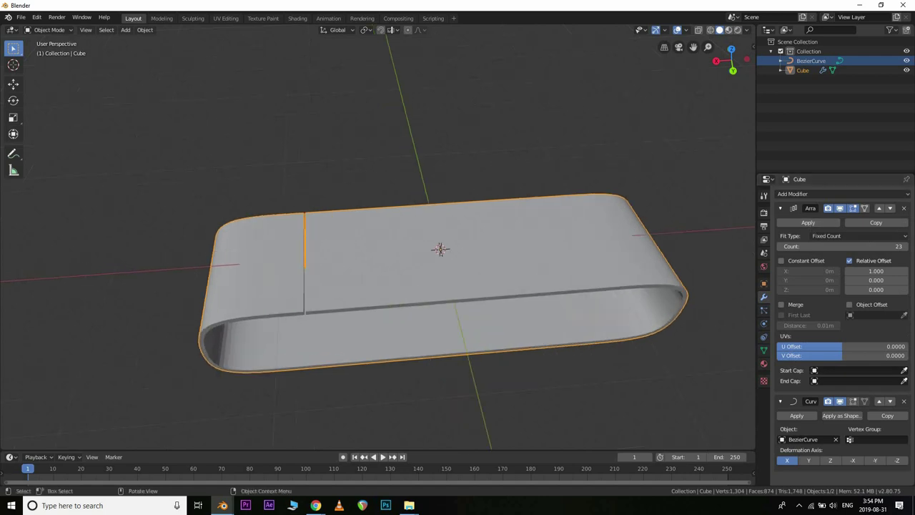
pyautogui.press('s')
pyautogui.press('x')
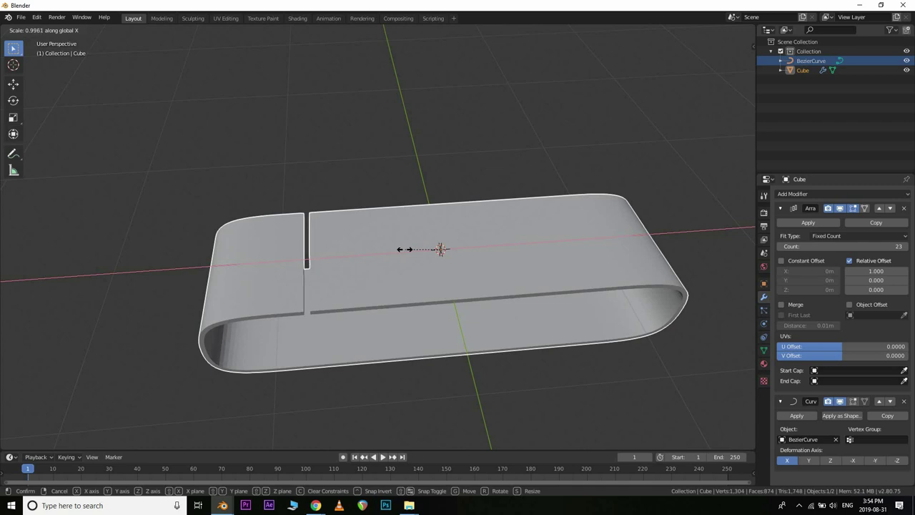
pyautogui.click(405, 250)
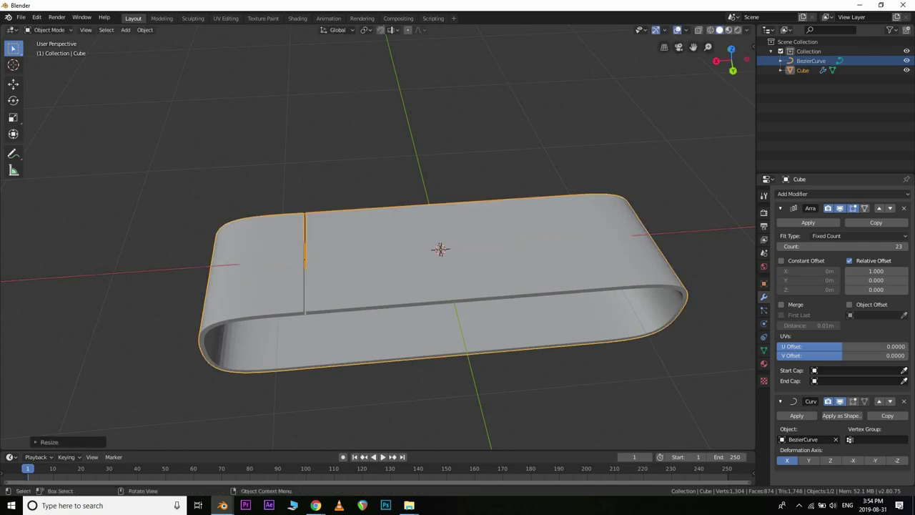
# Fine-tune the belt's scale along X by about 1.0016 to close the seam, and apply the Array modifier
pyautogui.press('s')
pyautogui.press('x')
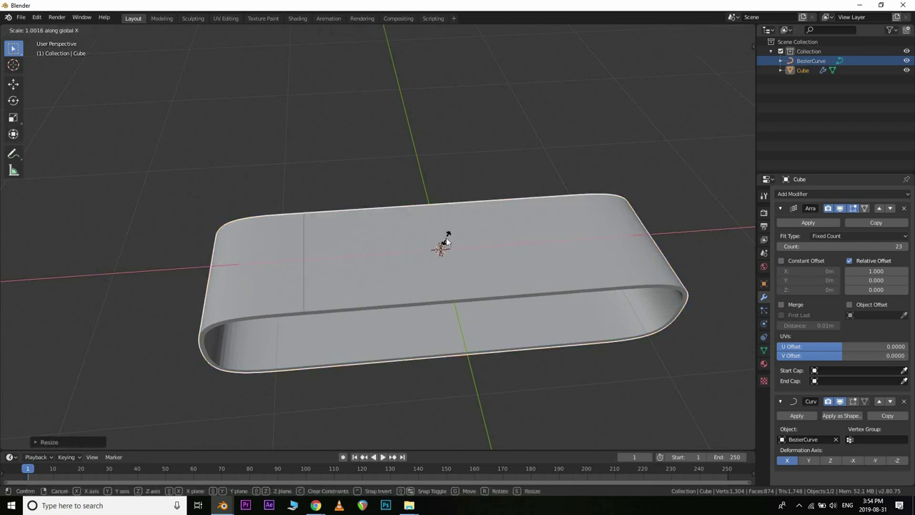
pyautogui.click(445, 251)
pyautogui.scroll(-2, 558, 274)
pyautogui.scroll(1, 625, 285)
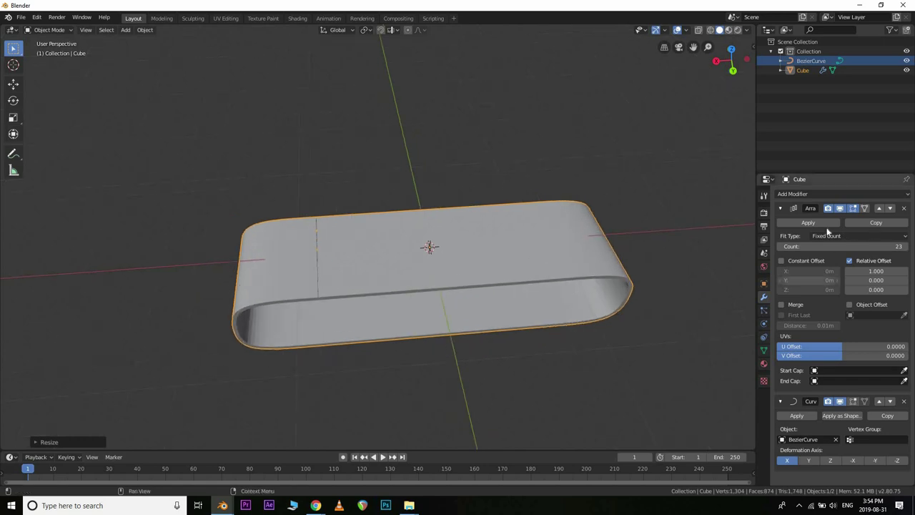
pyautogui.click(801, 223)
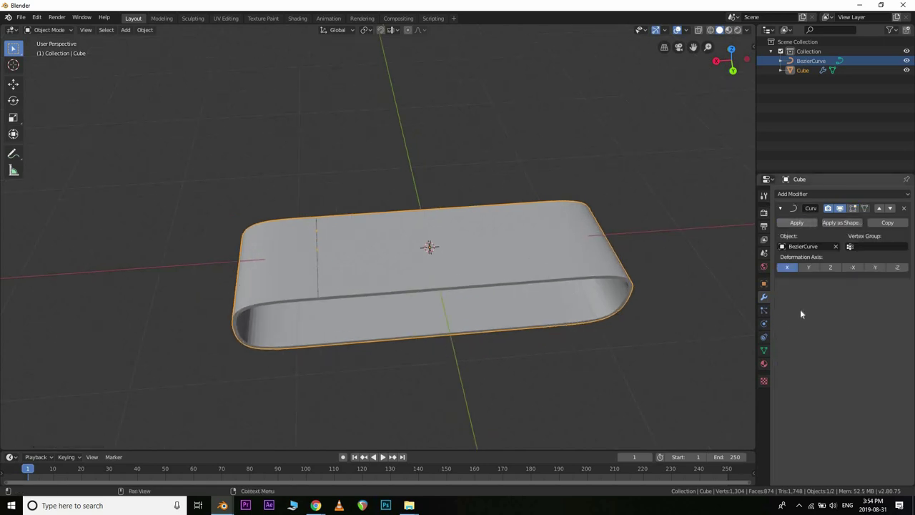
# Add rigid body physics to the belt and set its type to Passive
pyautogui.click(766, 284)
pyautogui.click(764, 296)
pyautogui.click(764, 339)
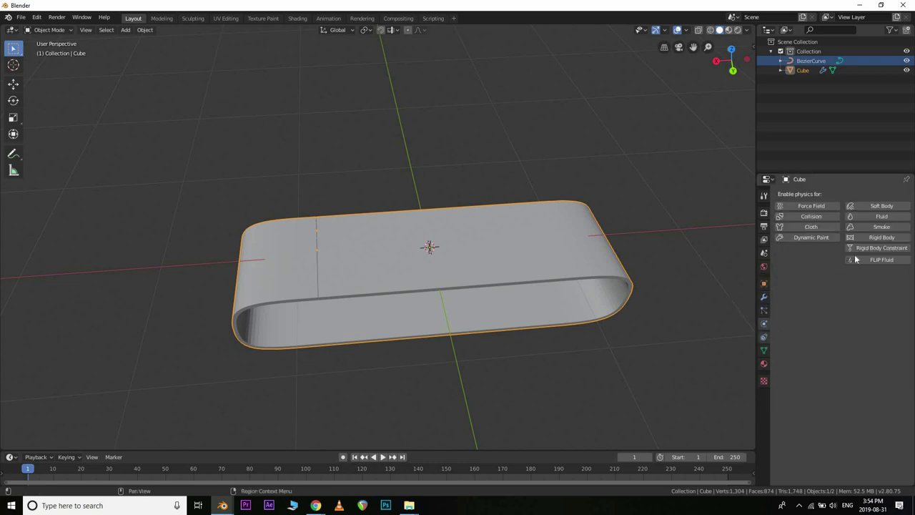
pyautogui.click(870, 289)
pyautogui.click(871, 310)
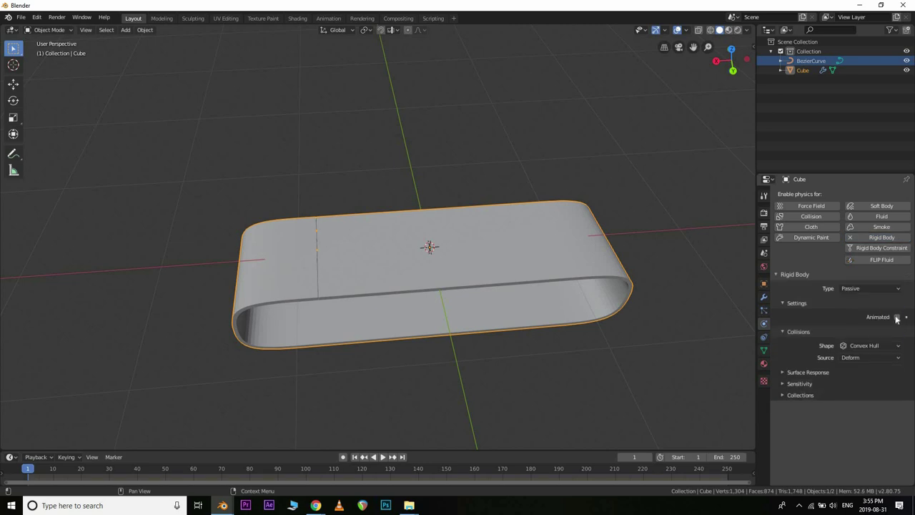
# Make the belt's rigid body Animated, with a Mesh collision shape, Deform source and Deforming enabled
pyautogui.click(868, 345)
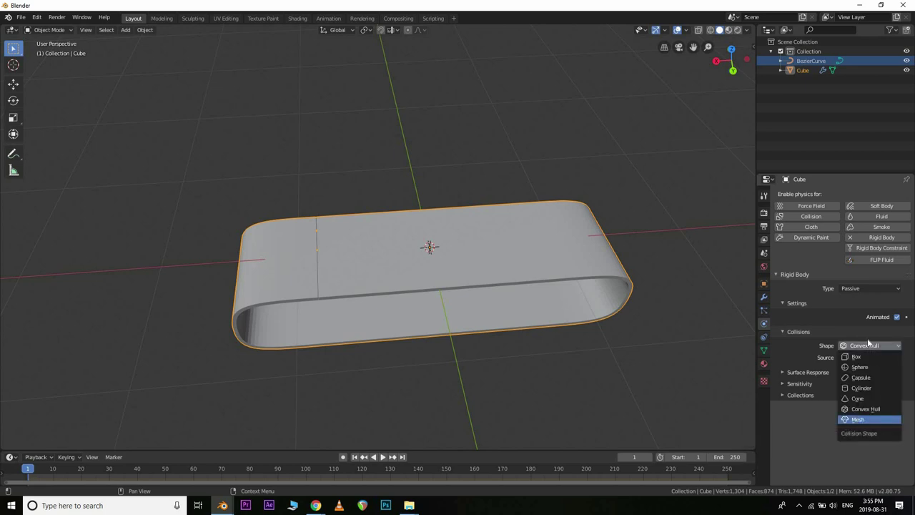
pyautogui.click(868, 420)
pyautogui.click(864, 354)
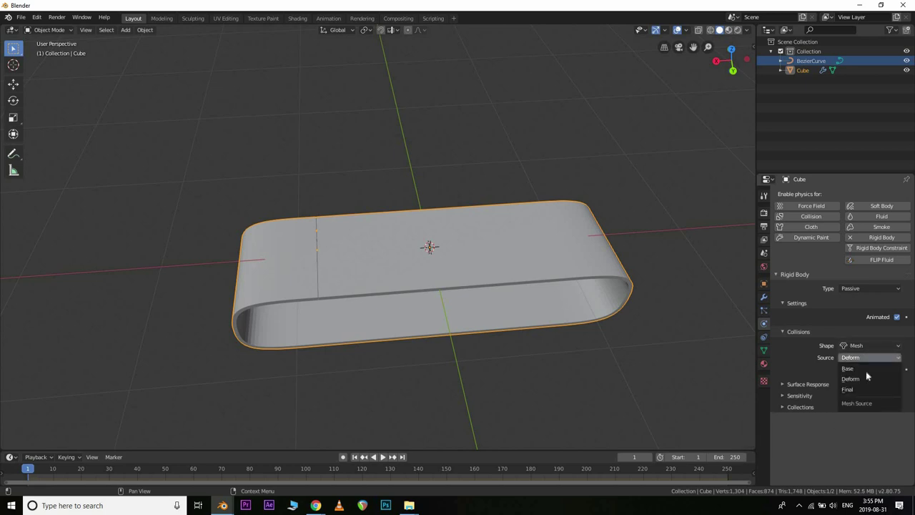
pyautogui.click(849, 367)
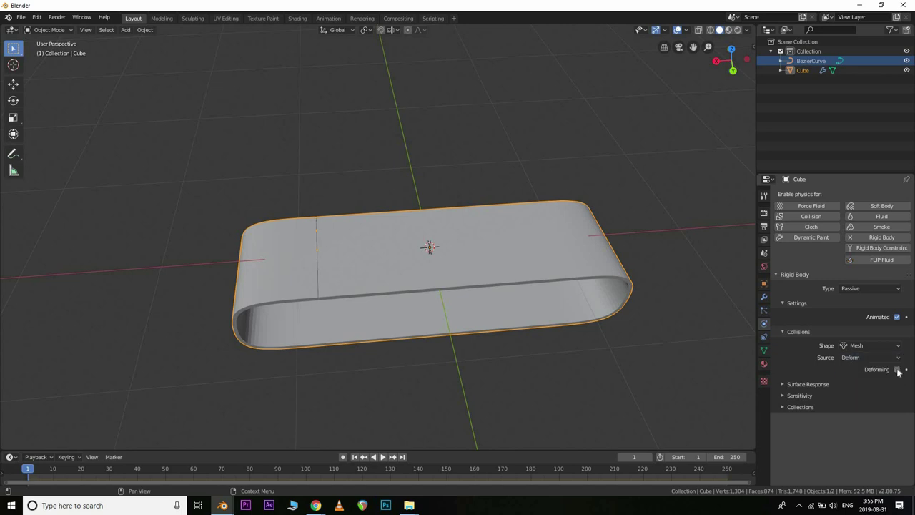
# Try moving the belt along X to preview how it travels around the curve
pyautogui.moveTo(427, 244); pyautogui.dragTo(400, 258, button='middle')
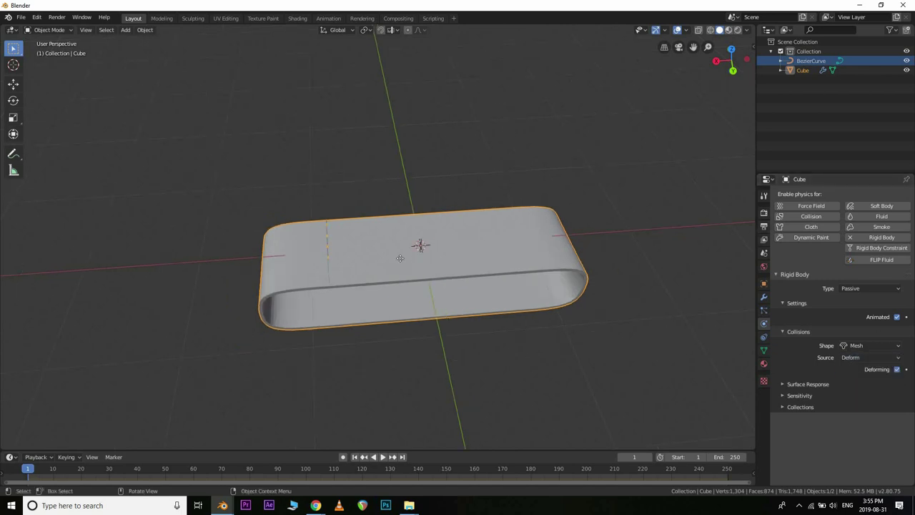
pyautogui.press('g')
pyautogui.press('x')
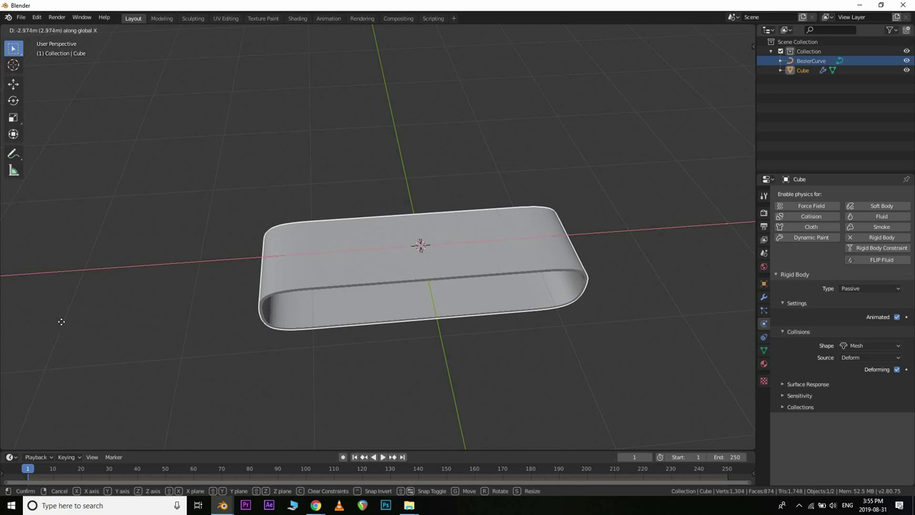
pyautogui.click(678, 374)
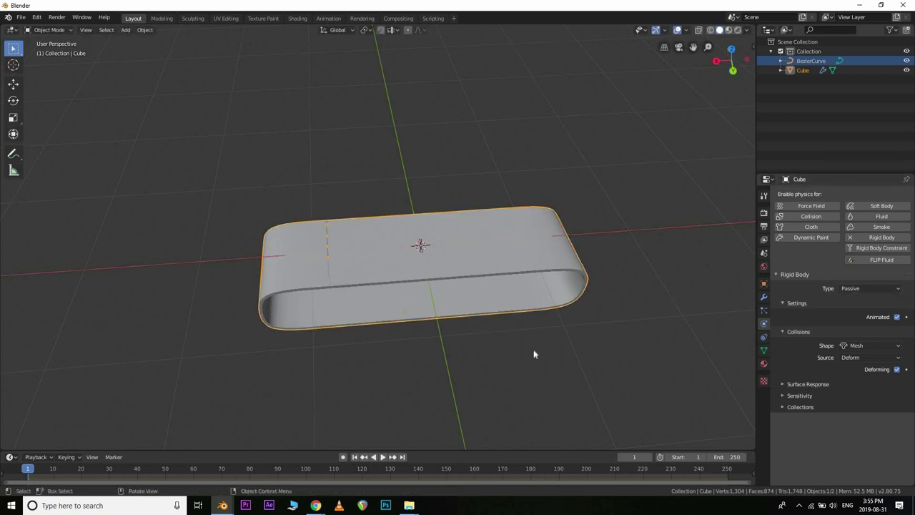
pyautogui.scroll(2, 450, 314)
pyautogui.hotkey('shift', 'a')
pyautogui.moveTo(433, 311)
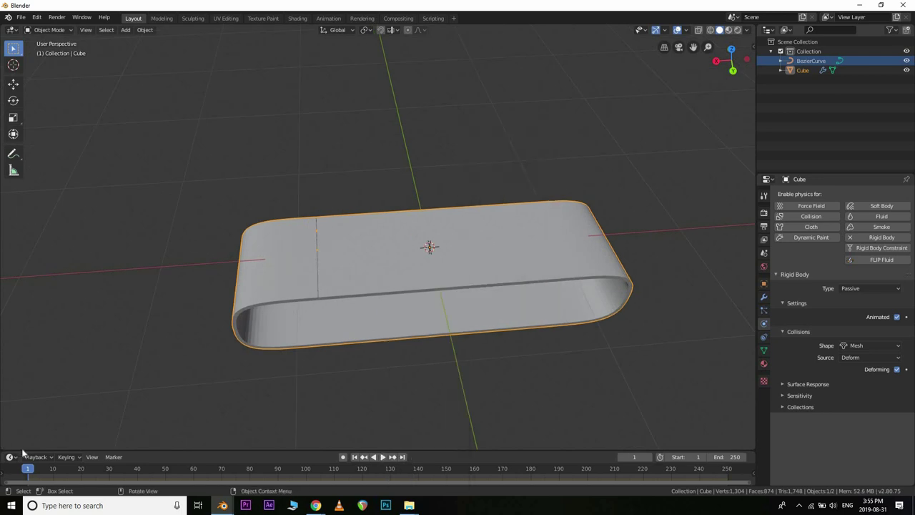
# Split the 3D viewport horizontally and turn the lower area into a Graph Editor
pyautogui.moveTo(7, 419); pyautogui.dragTo(13, 274)
pyautogui.click(13, 272)
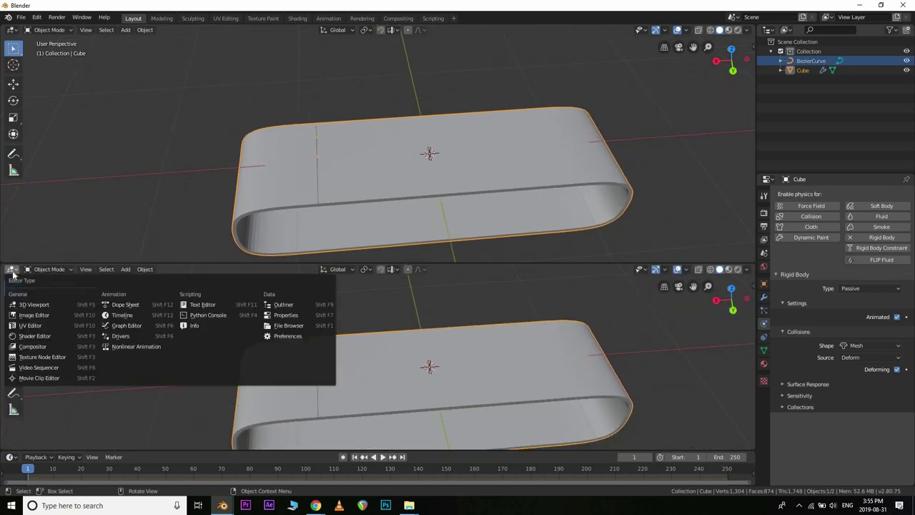
pyautogui.click(123, 326)
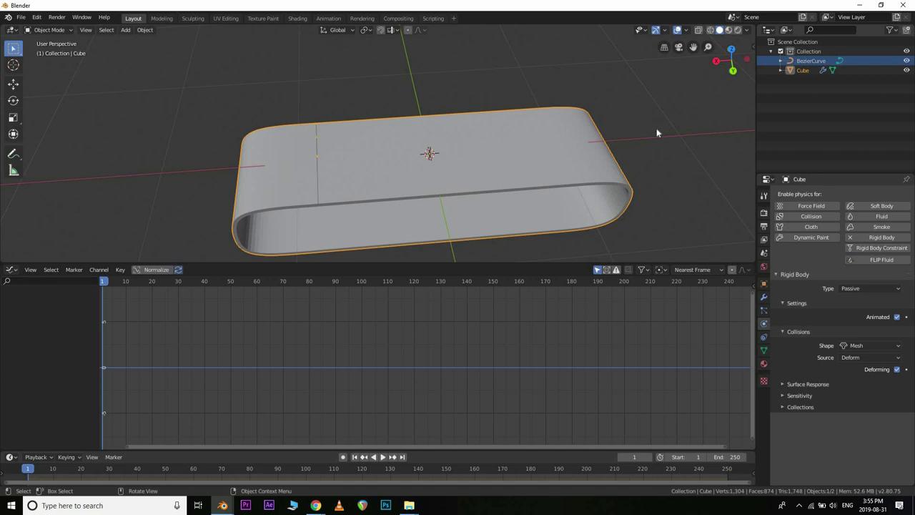
# Insert a single keyframe on the belt's X location at frame 1
pyautogui.press('n')
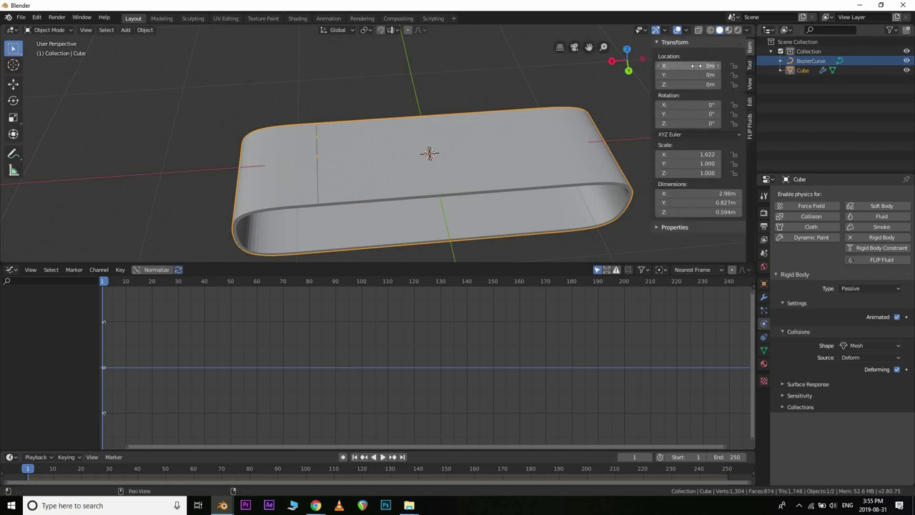
pyautogui.rightClick(695, 66)
pyautogui.click(694, 66)
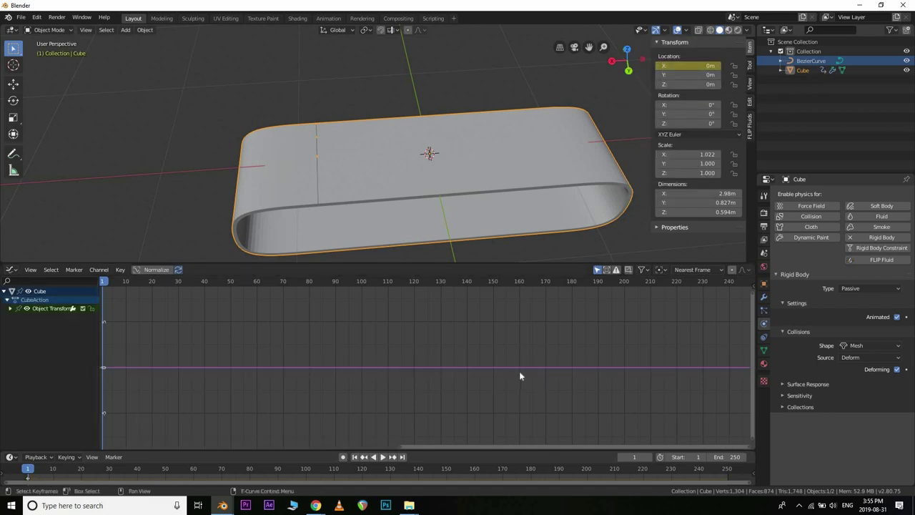
# Add a Generator modifier to the belt's X Location F-curve
pyautogui.press('n')
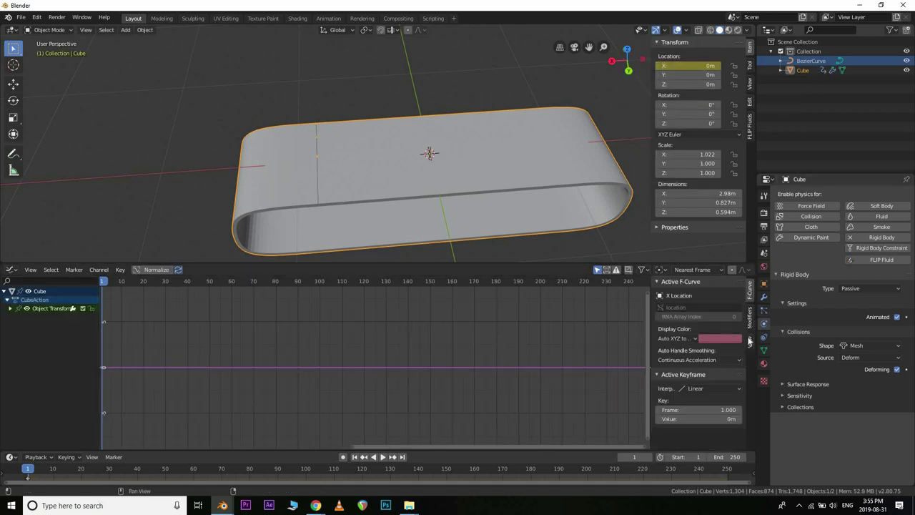
pyautogui.click(750, 320)
pyautogui.click(695, 296)
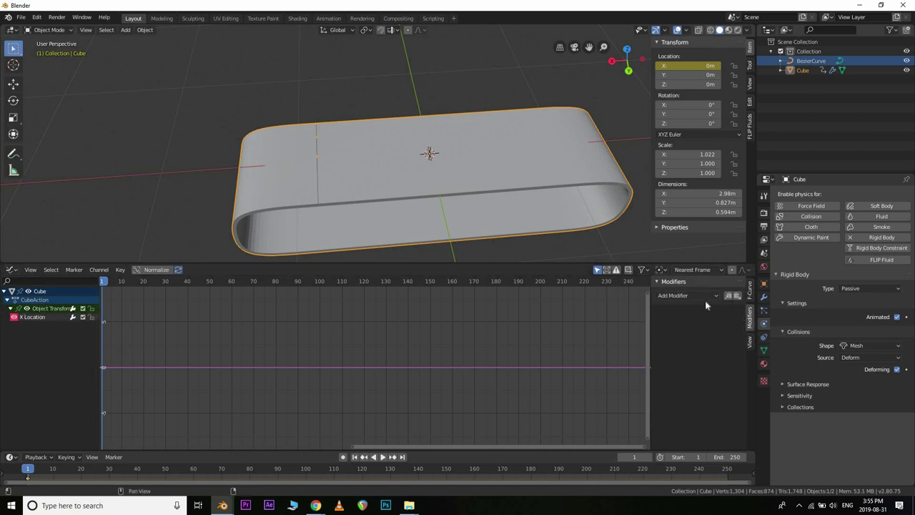
pyautogui.click(687, 295)
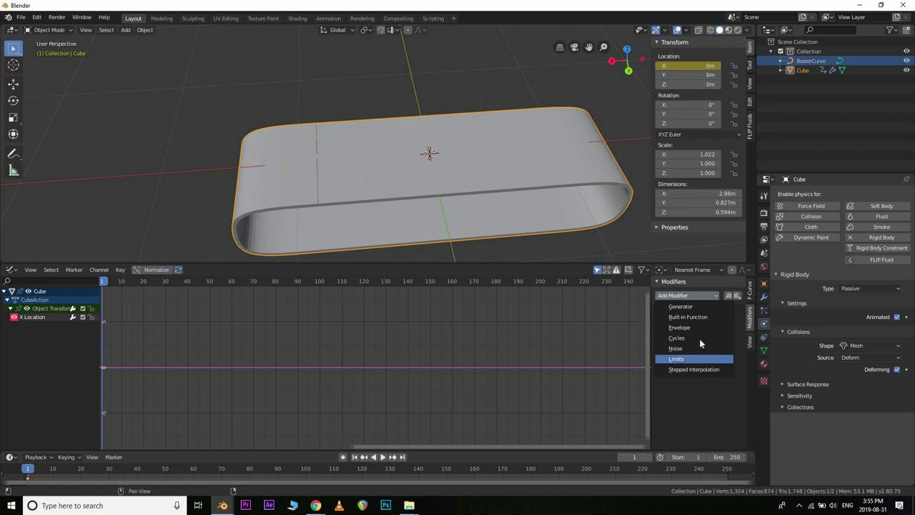
pyautogui.click(680, 306)
# Play the animation and check the speed at which the belt travels
pyautogui.press('space')
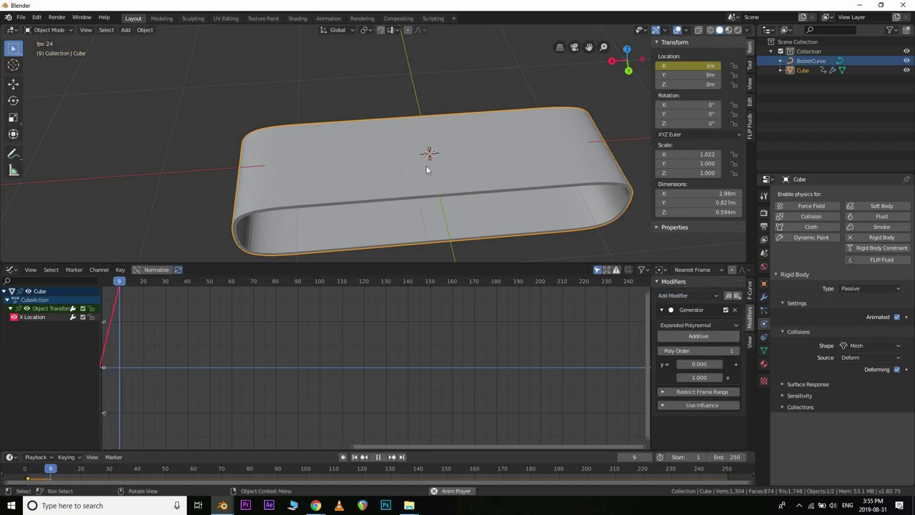
pyautogui.hotkey('alt', 'a')
pyautogui.scroll(-2, 340, 166)
pyautogui.scroll(2, 307, 186)
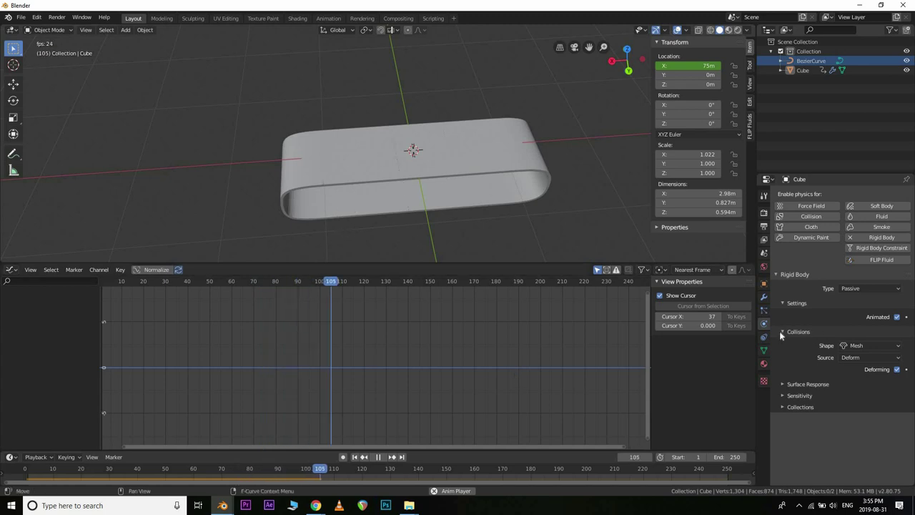
# Reselect the belt and set the Generator modifier's x coefficient to 0.1
pyautogui.press('a')
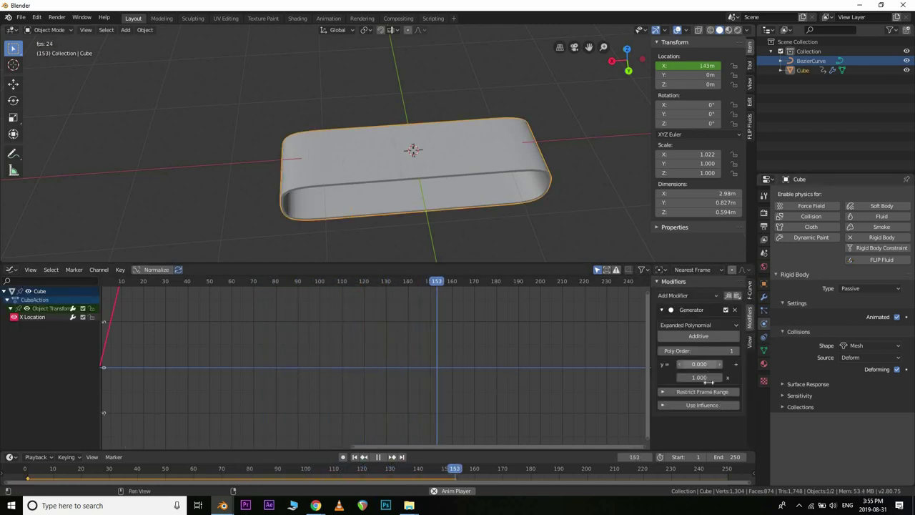
pyautogui.click(700, 378)
pyautogui.write('0.1')
pyautogui.press('Return')
pyautogui.click(538, 223)
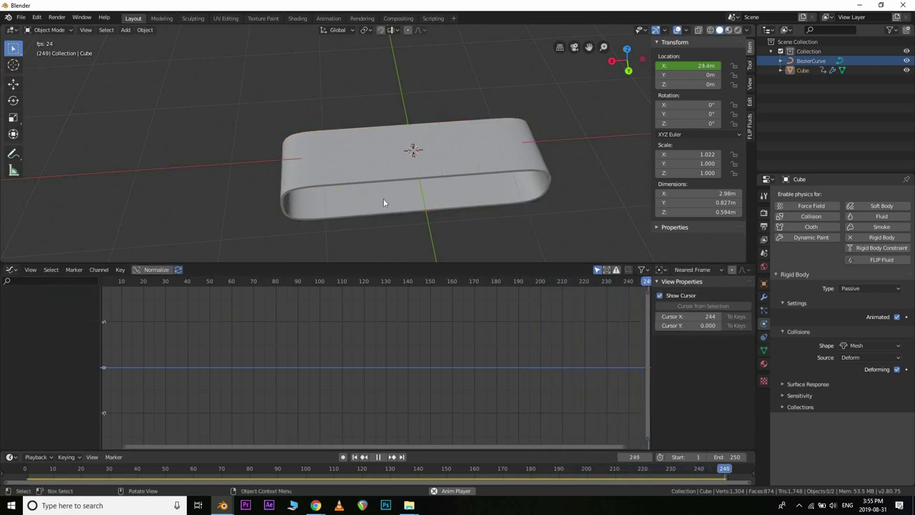
# Examine the running belt's motion and seam up close from several angles
pyautogui.scroll(2, 393, 203)
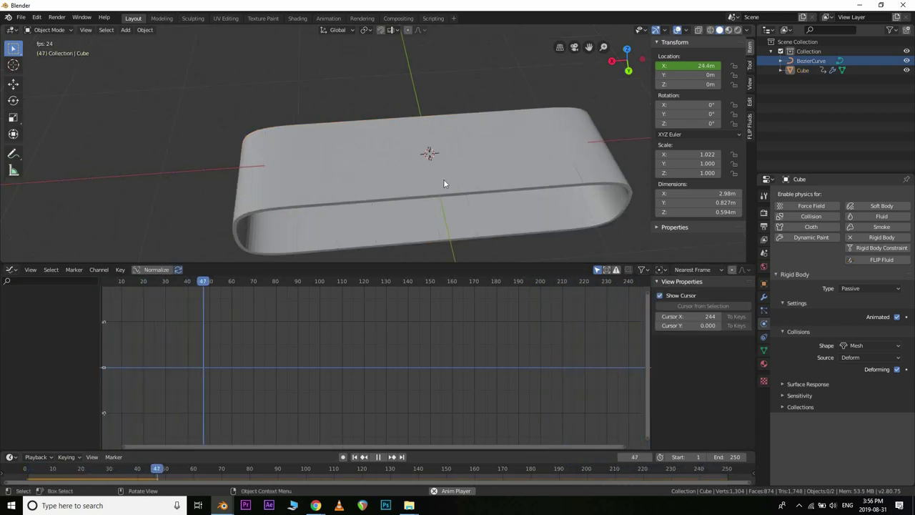
pyautogui.scroll(3, 444, 179)
pyautogui.scroll(-3, 430, 187)
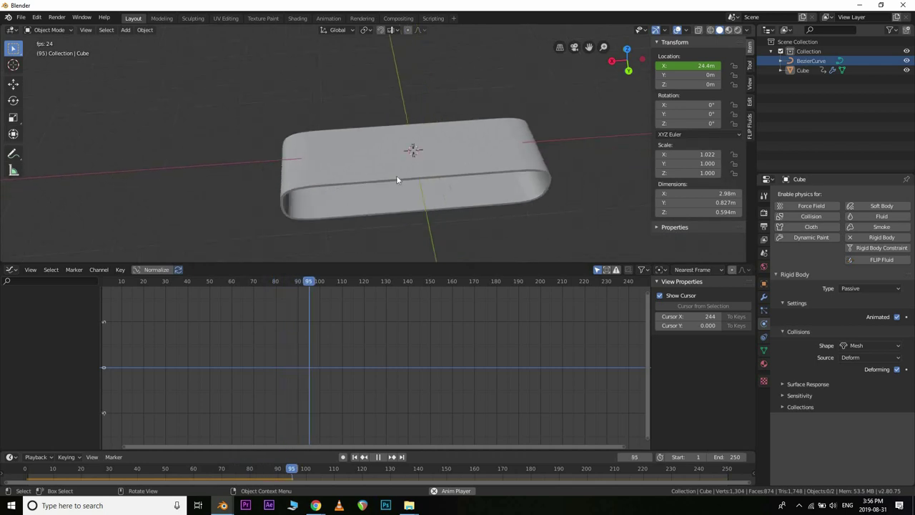
pyautogui.moveTo(509, 179); pyautogui.dragTo(569, 143, button='middle')
pyautogui.scroll(1, 458, 167)
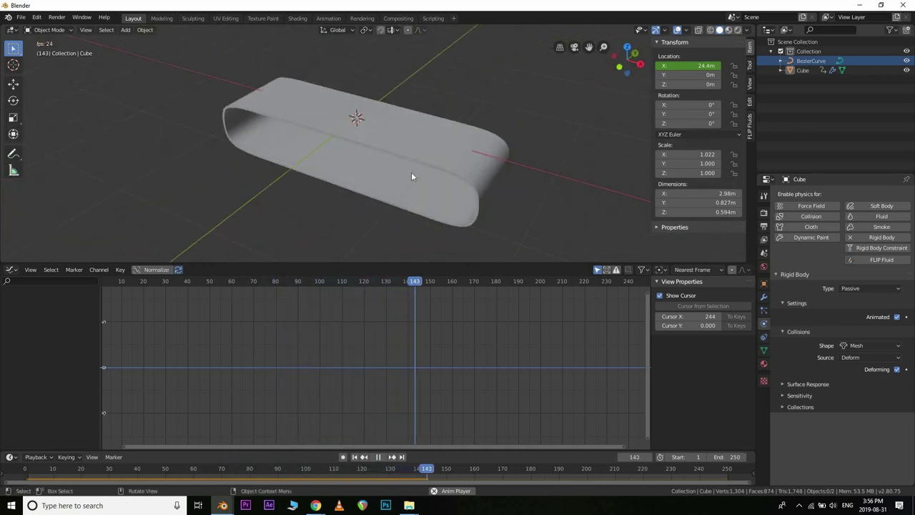
pyautogui.moveTo(439, 180); pyautogui.dragTo(490, 179, button='middle')
pyautogui.scroll(2, 723, 247)
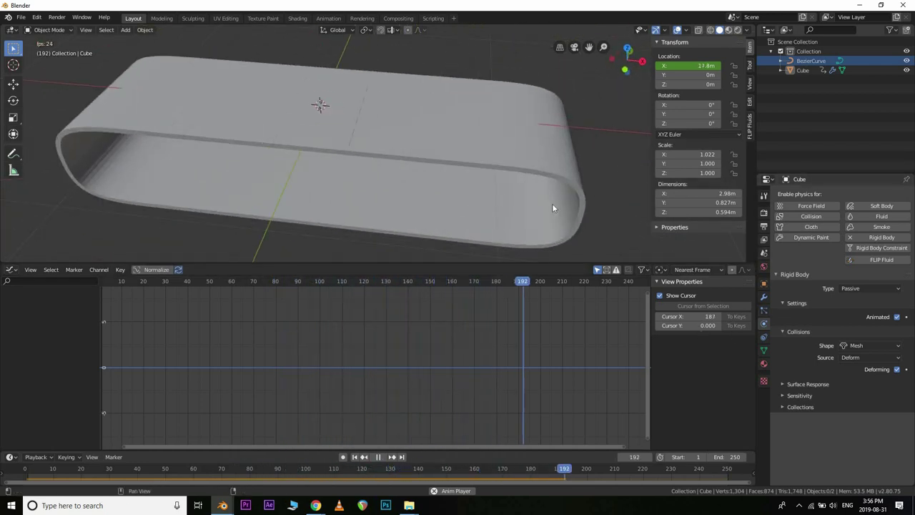
# Select the belt and slow it down by setting the Generator's x coefficient to 0.070
pyautogui.click(500, 186)
pyautogui.click(703, 379)
pyautogui.write('0.070')
pyautogui.press('Return')
pyautogui.click(575, 168)
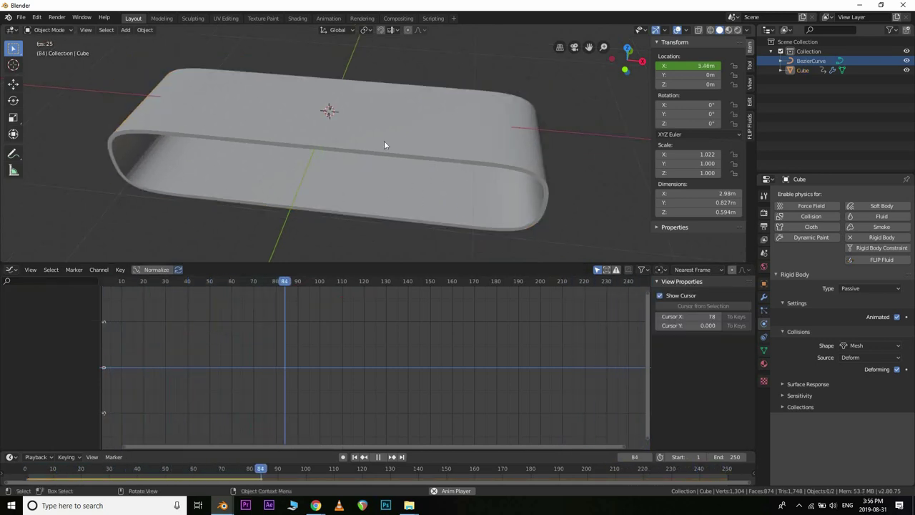
# Check the slower belt from different angles, and close the Graph Editor area to restore the full 3D viewport
pyautogui.click(359, 148)
pyautogui.moveTo(287, 154); pyautogui.dragTo(318, 160, button='middle')
pyautogui.scroll(3, 336, 175)
pyautogui.moveTo(376, 85); pyautogui.dragTo(392, 84, button='middle')
pyautogui.scroll(-3, 400, 107)
pyautogui.click(360, 250)
pyautogui.scroll(-1, 358, 253)
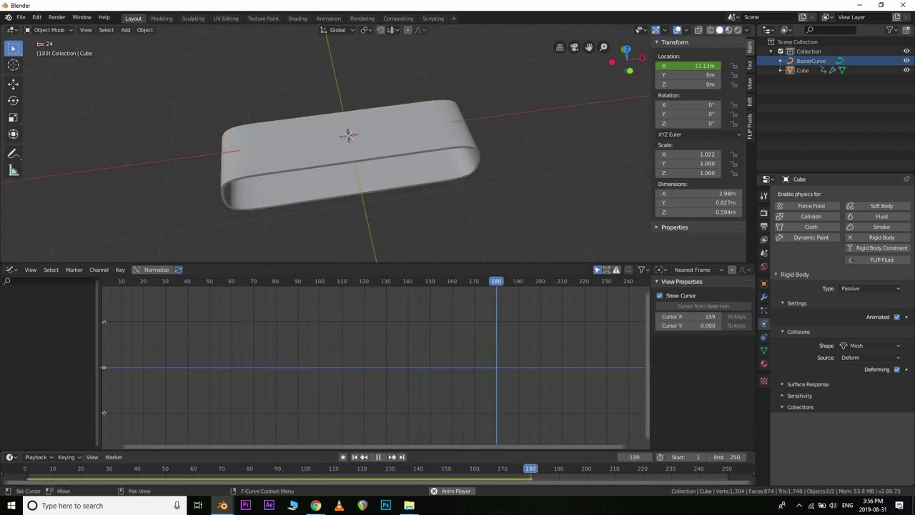
pyautogui.moveTo(3, 258); pyautogui.dragTo(43, 318)
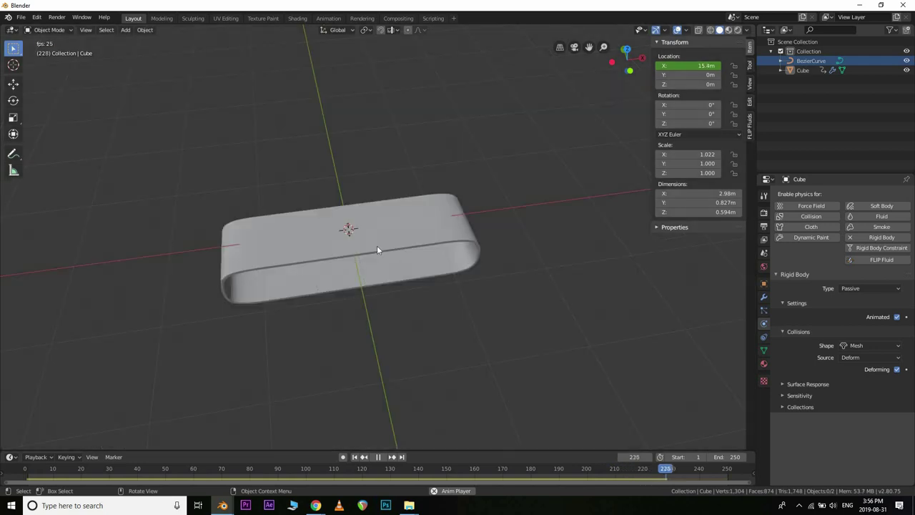
# Add a mesh cube and scale it down uniformly to about 0.153
pyautogui.hotkey('shift', 'a')
pyautogui.moveTo(377, 246)
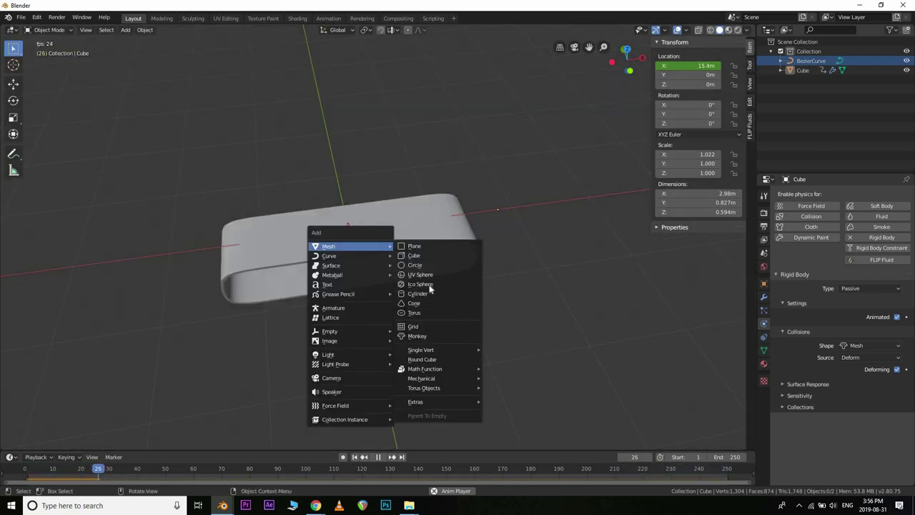
pyautogui.click(422, 256)
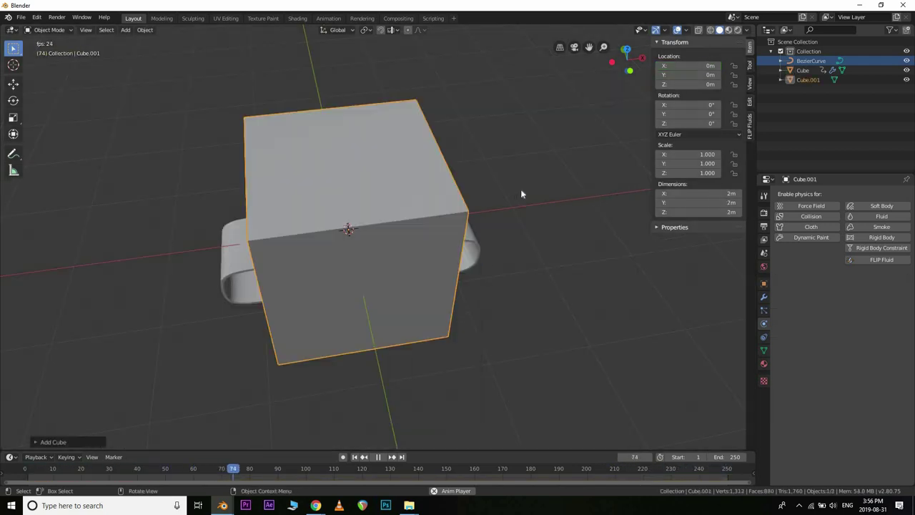
pyautogui.press('s')
pyautogui.click(380, 243)
pyautogui.scroll(2, 394, 252)
# Raise the small cube about 0.24 m along Z and move it about -1.10 m along X, over the belt's end
pyautogui.press('g')
pyautogui.press('z')
pyautogui.click(426, 238)
pyautogui.press('g')
pyautogui.press('x')
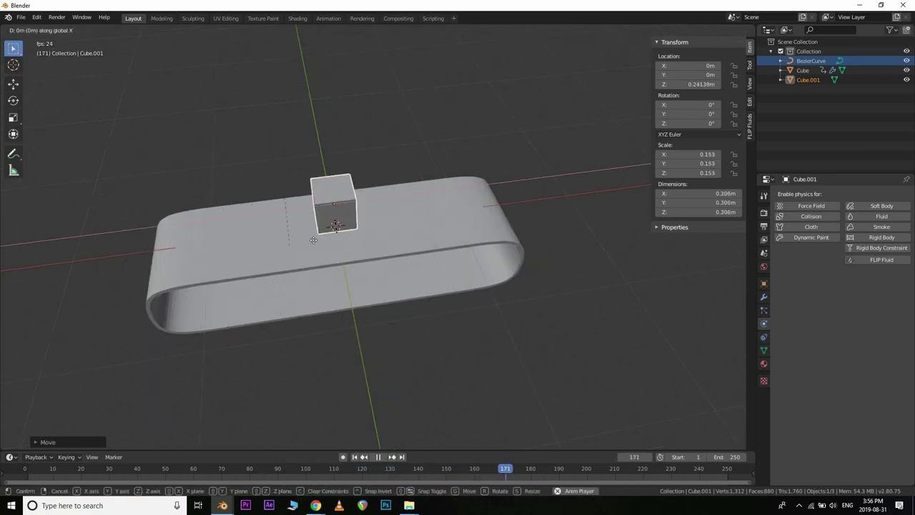
pyautogui.click(233, 243)
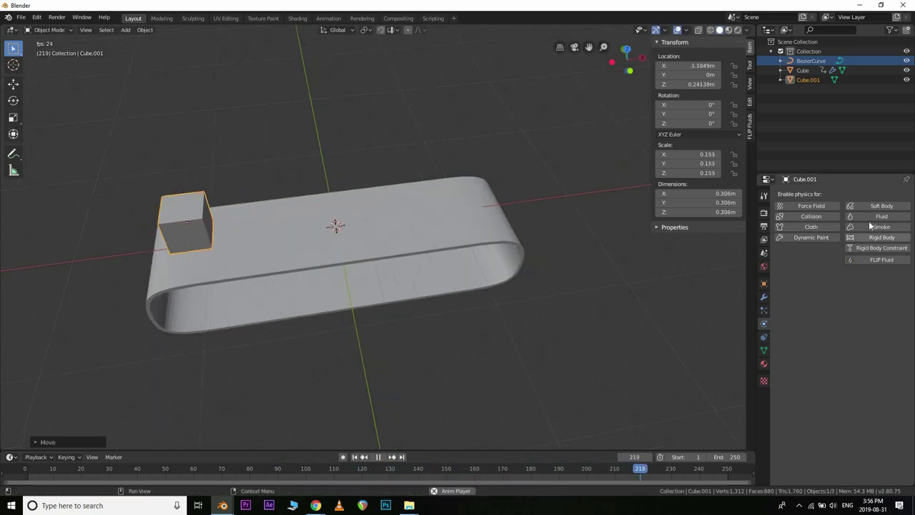
# Add an Active rigid body to the small cube
pyautogui.click(878, 238)
pyautogui.moveTo(462, 302); pyautogui.dragTo(361, 220, button='middle')
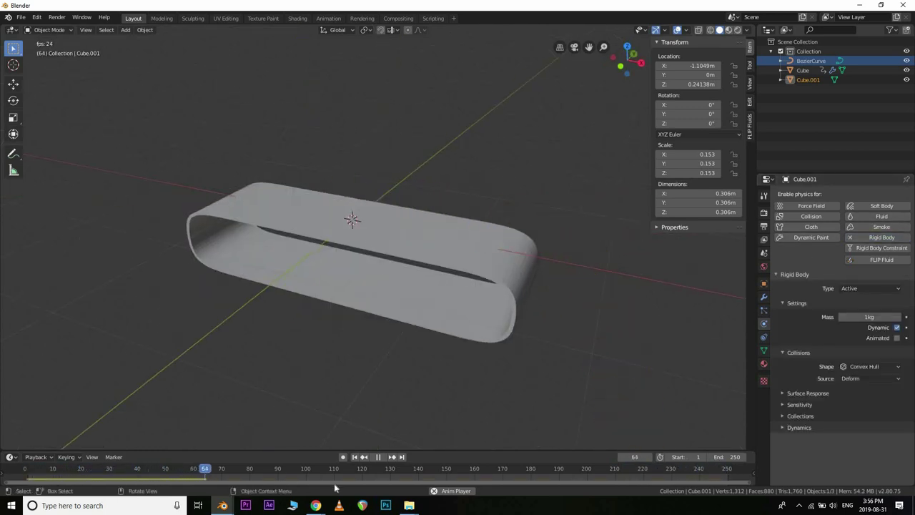
# Play the simulation from the first frame and check from different angles how the small cube rides the belt
pyautogui.click(354, 458)
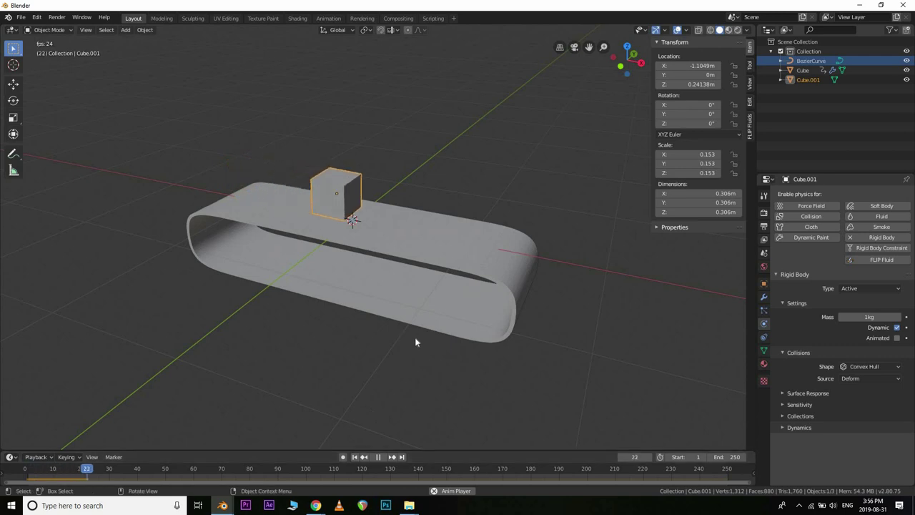
pyautogui.moveTo(402, 286); pyautogui.dragTo(492, 302, button='middle')
pyautogui.scroll(3, 492, 302)
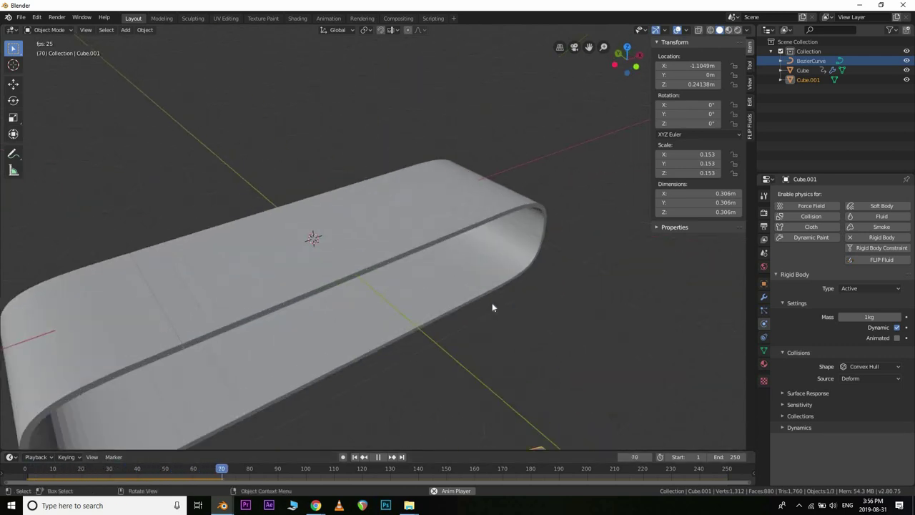
pyautogui.scroll(-3, 489, 301)
pyautogui.scroll(-3, 468, 299)
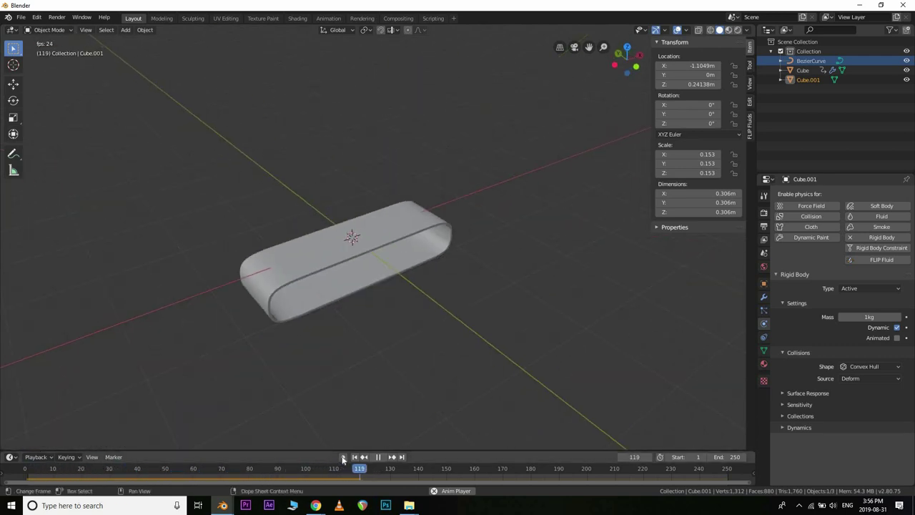
pyautogui.click(378, 458)
pyautogui.moveTo(490, 249); pyautogui.dragTo(410, 235, button='middle')
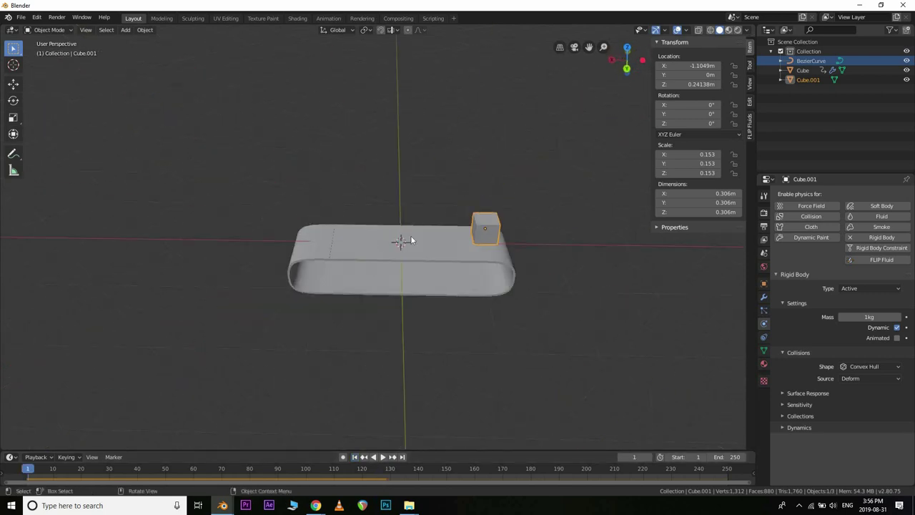
# Add a Plain Axes empty at the scene origin
pyautogui.scroll(3, 457, 293)
pyautogui.click(519, 254)
pyautogui.hotkey('shift', 'a')
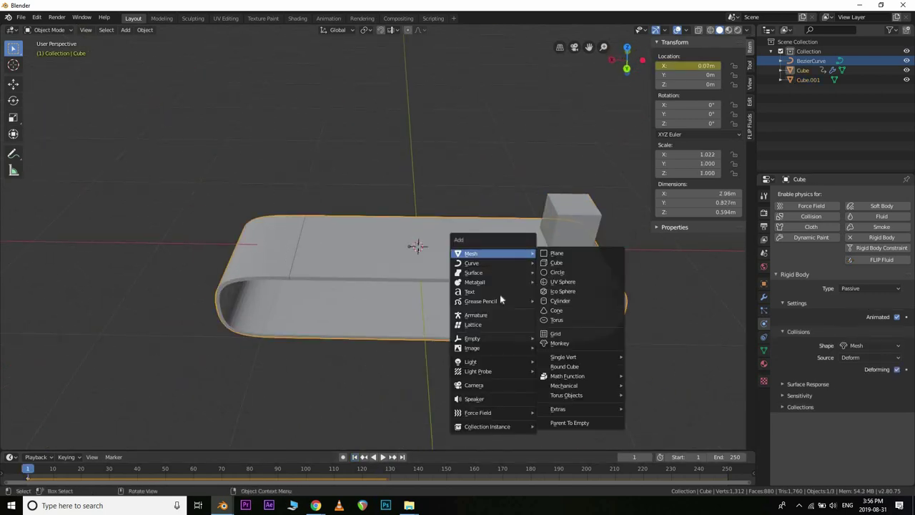
pyautogui.moveTo(500, 338)
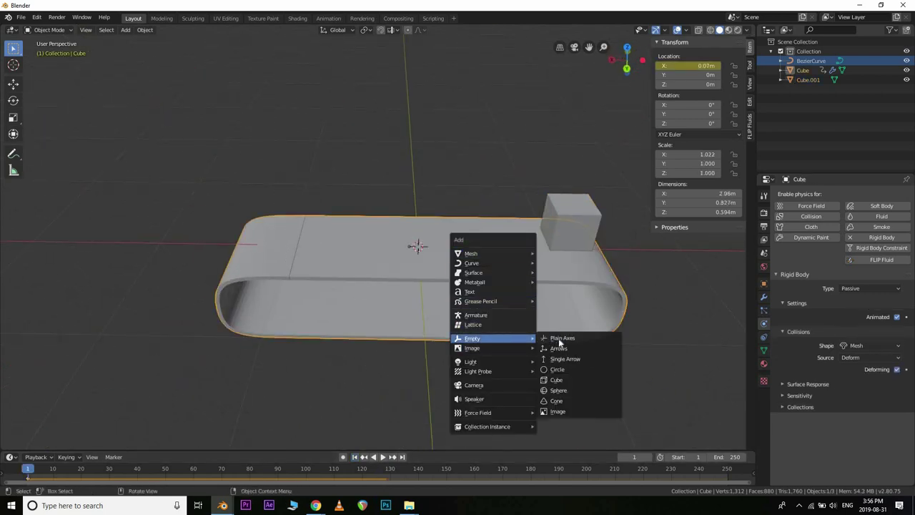
pyautogui.click(562, 338)
# Parent the belt mesh and the Bezier curve to the empty with the Object option, leaving the small cube out
pyautogui.press('a')
pyautogui.press('c')
pyautogui.middleClick(570, 224)
pyautogui.press('Escape')
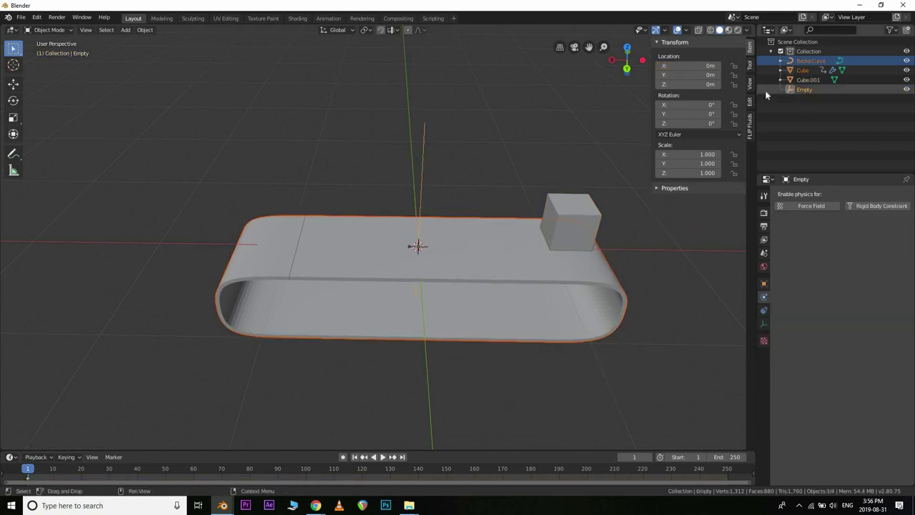
pyautogui.hotkey('ctrl', 'p')
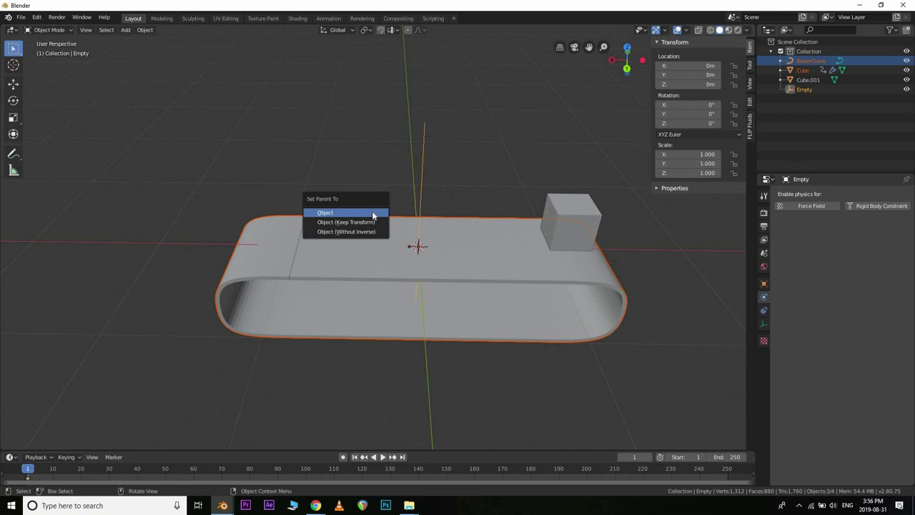
pyautogui.click(377, 213)
# Try moving the empty along Z during playback to check that the belt follows, cancel the move and return to frame 1
pyautogui.scroll(-4, 453, 229)
pyautogui.press('g')
pyautogui.rightClick(578, 313)
pyautogui.press('space')
pyautogui.press('g')
pyautogui.press('z')
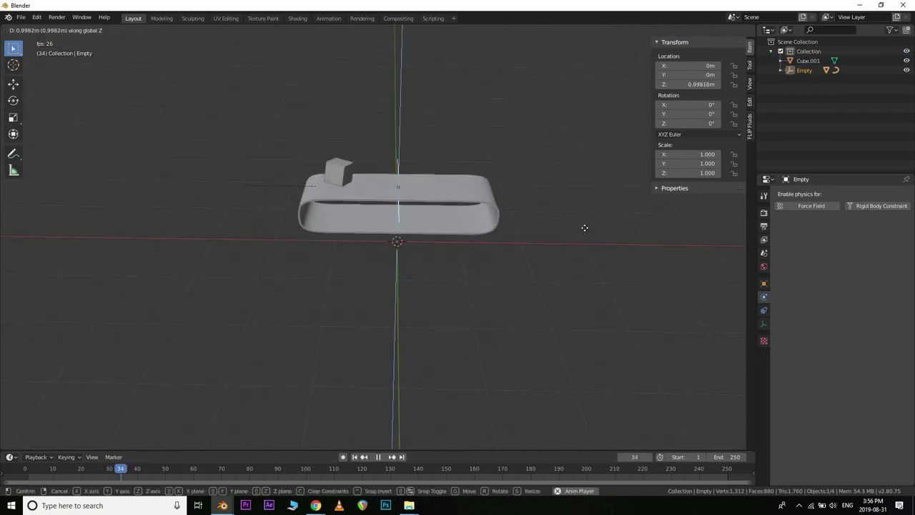
pyautogui.rightClick(580, 234)
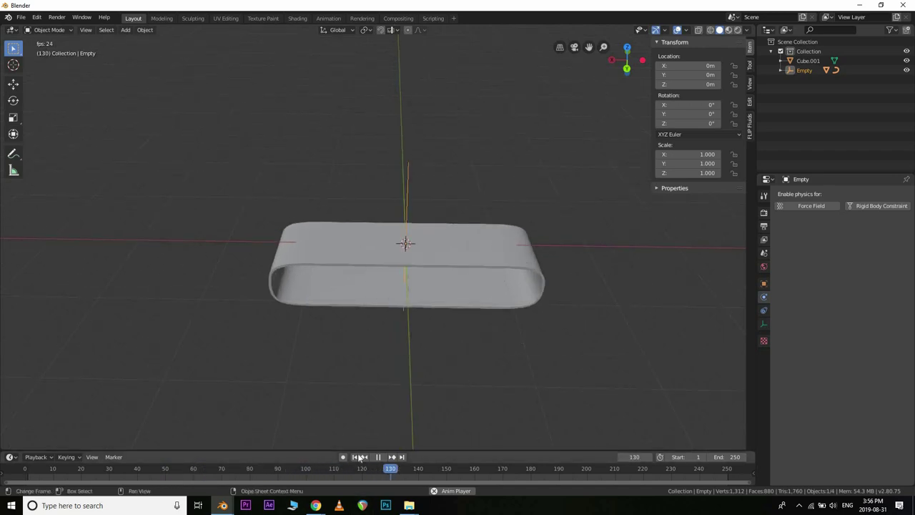
pyautogui.press('Escape')
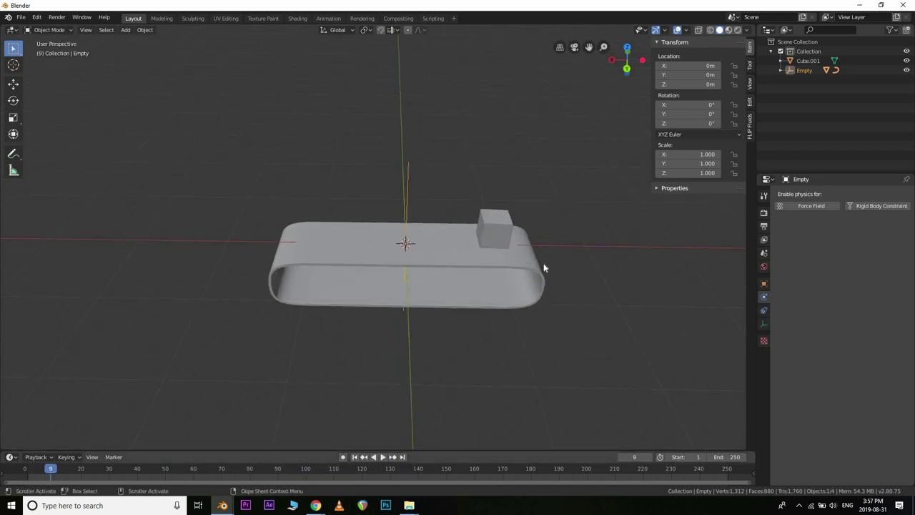
pyautogui.hotkey('shift', 'Left')
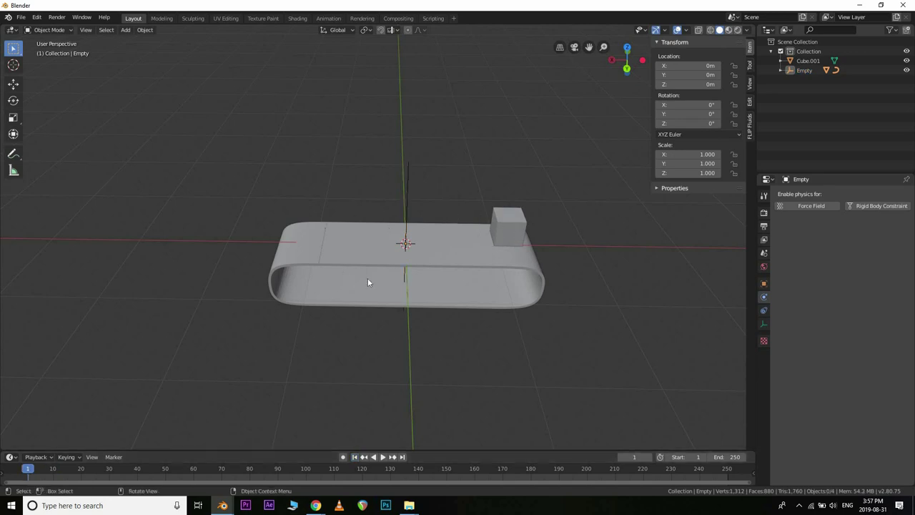
# Rename the empty as Conveyor belt
pyautogui.moveTo(388, 277); pyautogui.dragTo(409, 199, button='middle')
pyautogui.click(805, 70)
pyautogui.rightClick(805, 71)
pyautogui.press('Escape')
pyautogui.rightClick(802, 72)
pyautogui.click(799, 82)
pyautogui.scroll(-5, 466, 231)
pyautogui.doubleClick(808, 70)
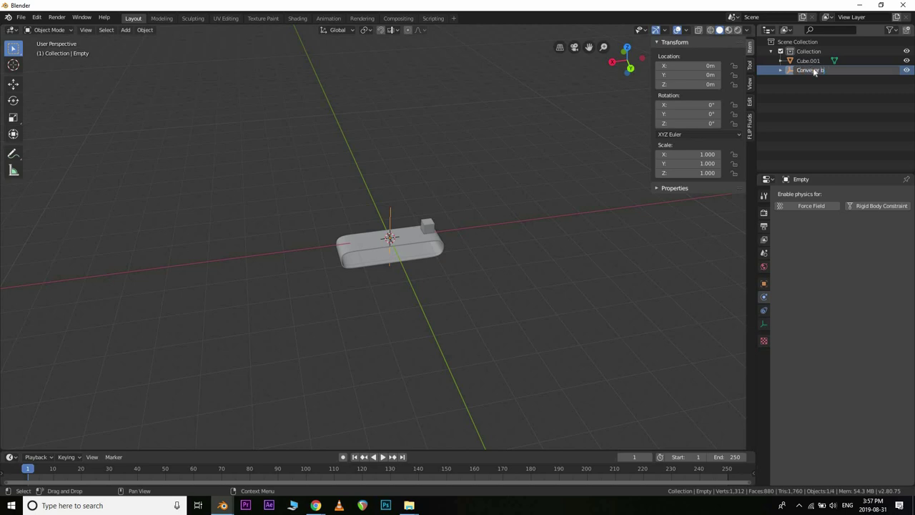
pyautogui.write('lt')
pyautogui.press('Return')
pyautogui.scroll(5, 476, 299)
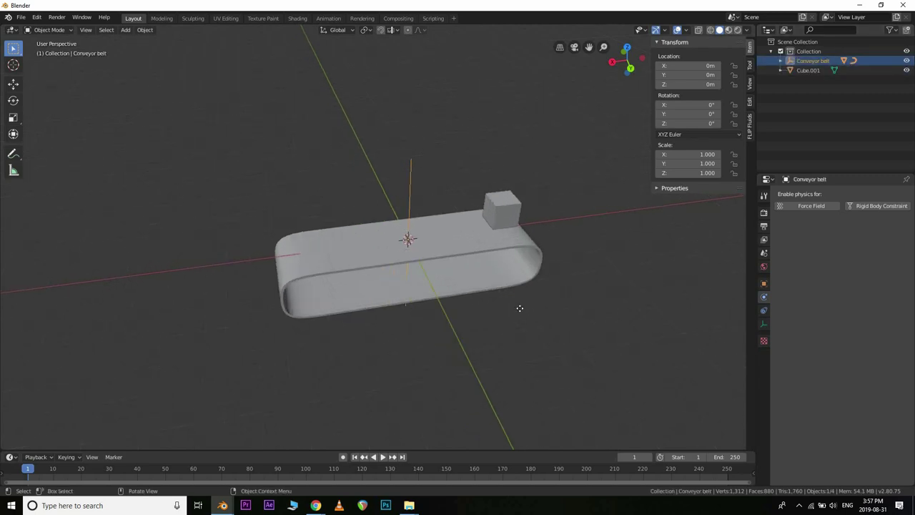
pyautogui.hotkey('shift', 'd')
pyautogui.press('x')
pyautogui.rightClick(410, 338)
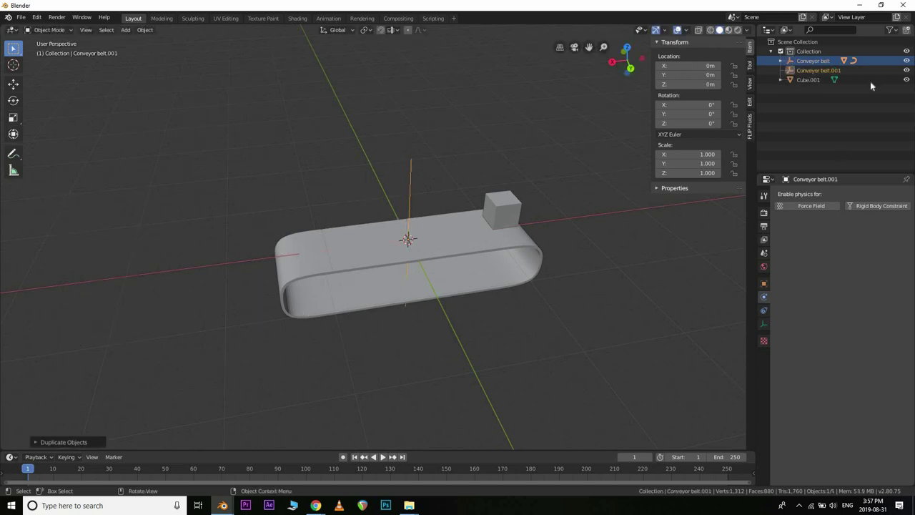
pyautogui.hotkey('ctrl', 'z')
# Duplicate the Conveyor belt empty together with its children and place the copy about 3.01 m along X
pyautogui.rightClick(825, 64)
pyautogui.click(821, 83)
pyautogui.hotkey('shift', 'd')
pyautogui.press('x')
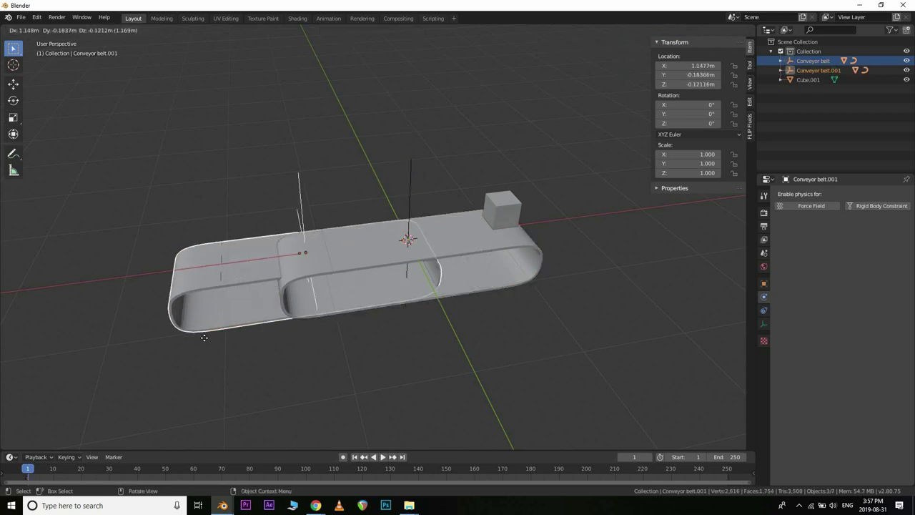
pyautogui.click(248, 334)
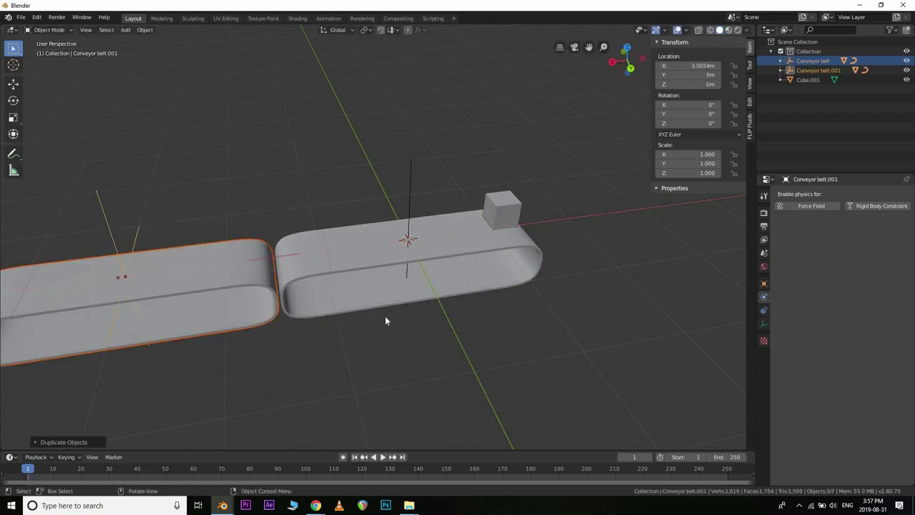
# In front view, tilt the second belt upward about 6.9° around Y and move it to about X 2.97 m, Z 0.16 m
pyautogui.scroll(-5, 423, 286)
pyautogui.moveTo(408, 239); pyautogui.dragTo(396, 214, button='middle')
pyautogui.press('KP_1')
pyautogui.press('KP_3')
pyautogui.scroll(2, 411, 221)
pyautogui.press('KP_1')
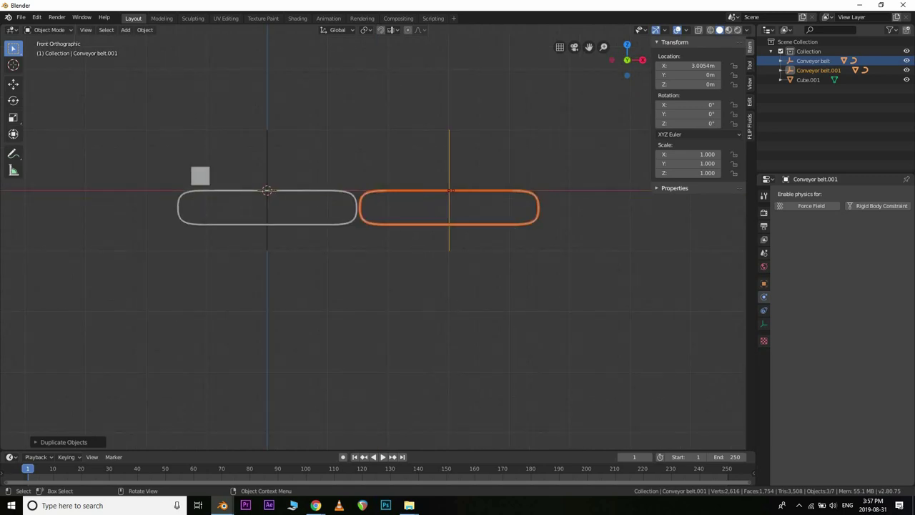
pyautogui.press('r')
pyautogui.click(513, 217)
pyautogui.press('g')
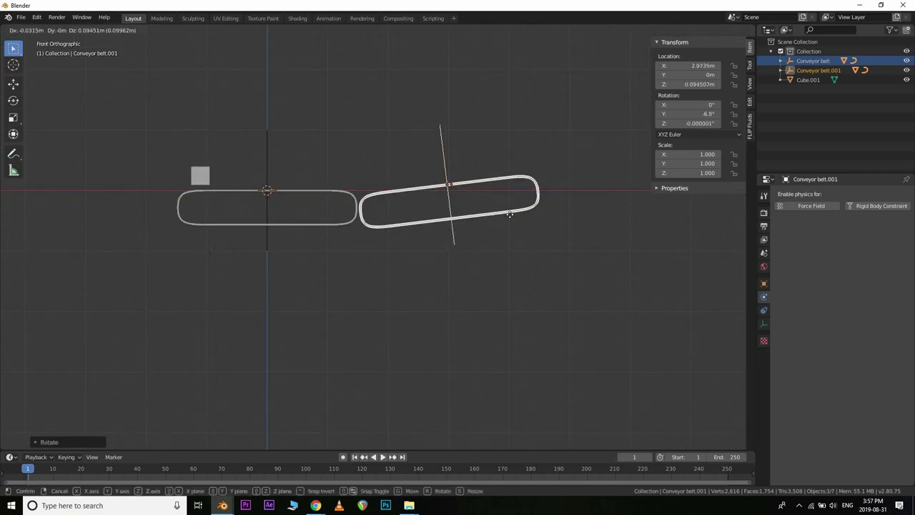
pyautogui.click(451, 228)
# Play the simulation and watch the small cube pass from the flat belt onto the tilted one
pyautogui.press('space')
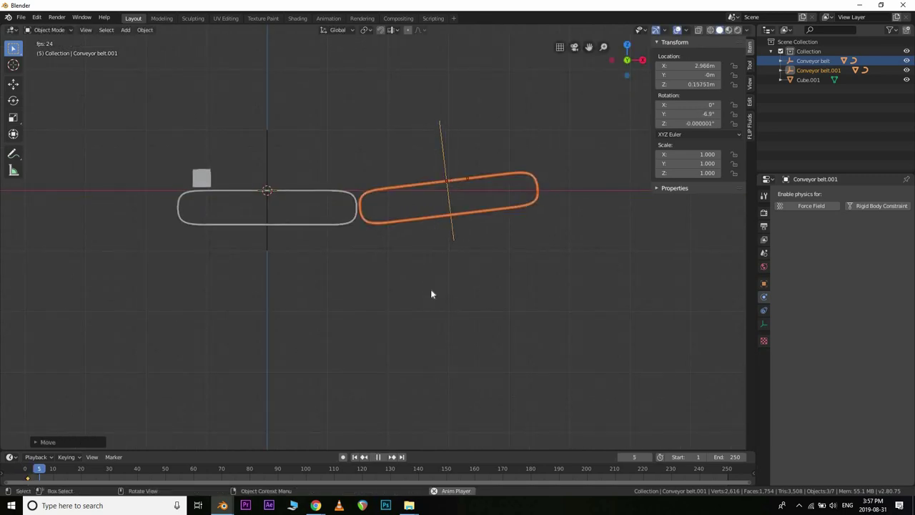
pyautogui.scroll(1, 469, 258)
pyautogui.click(471, 255)
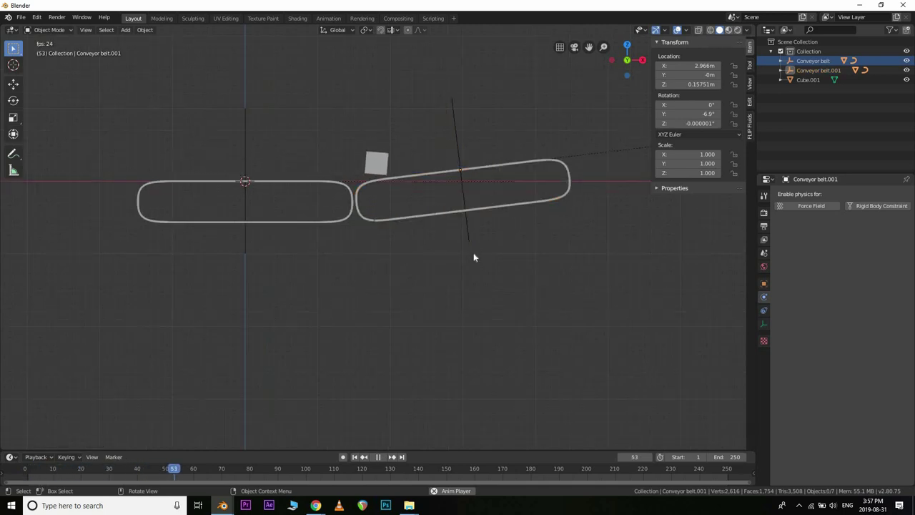
pyautogui.moveTo(411, 183); pyautogui.dragTo(438, 214, button='middle')
pyautogui.click(324, 212)
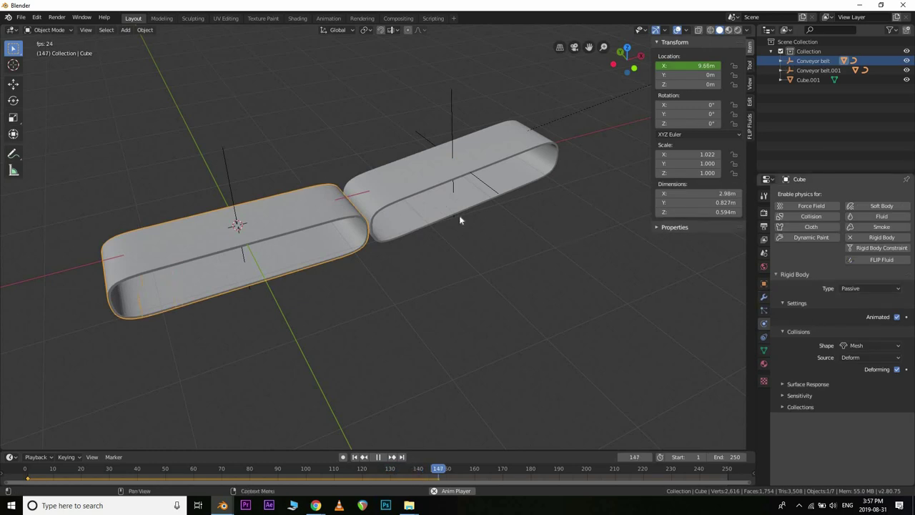
# Stop at the first frame and set the small cube's rigid body collision shape to Mesh
pyautogui.click(808, 79)
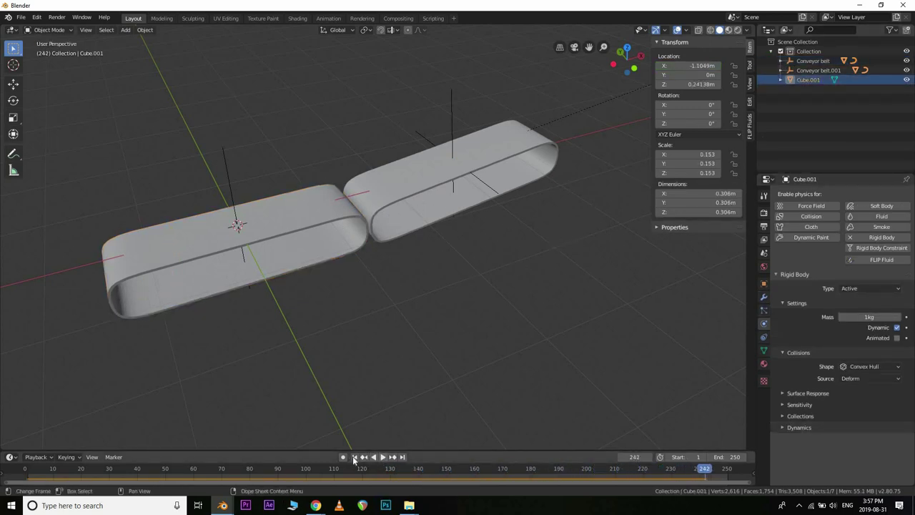
pyautogui.press('Escape')
pyautogui.click(869, 366)
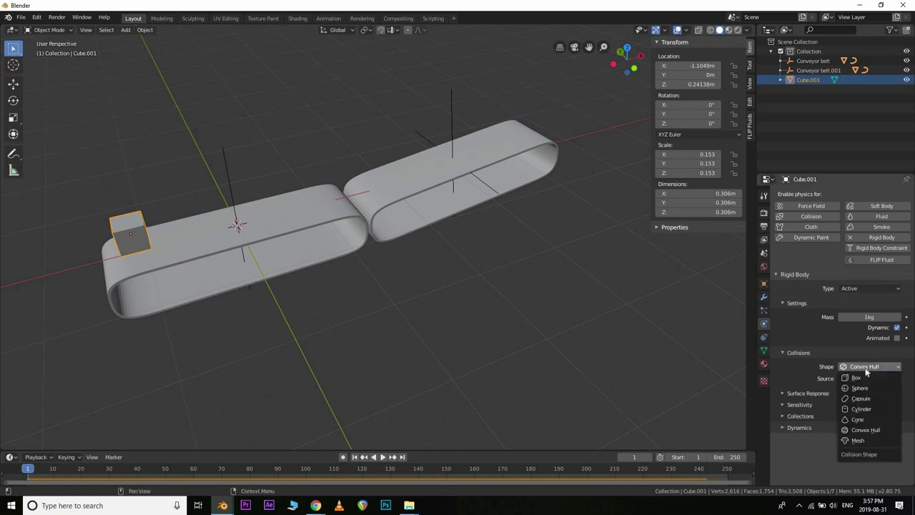
pyautogui.click(869, 366)
pyautogui.click(869, 458)
# Replay the simulation to check the cube with its Mesh collision shape across both belts, and return to frame 1
pyautogui.press('space')
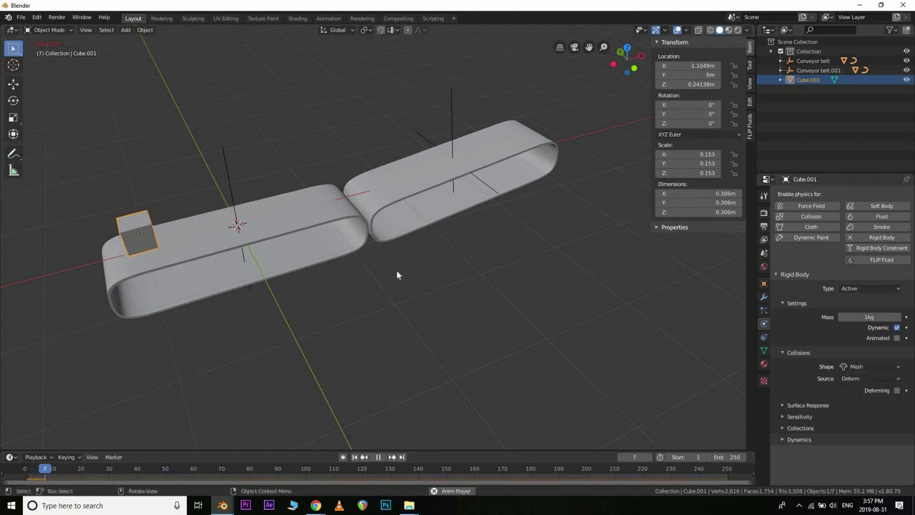
pyautogui.moveTo(373, 213); pyautogui.dragTo(374, 202, button='middle')
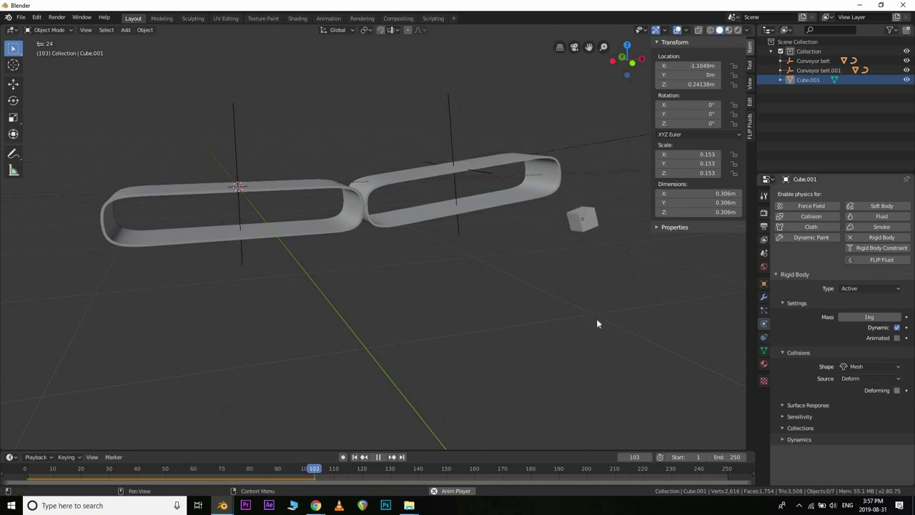
pyautogui.press('space')
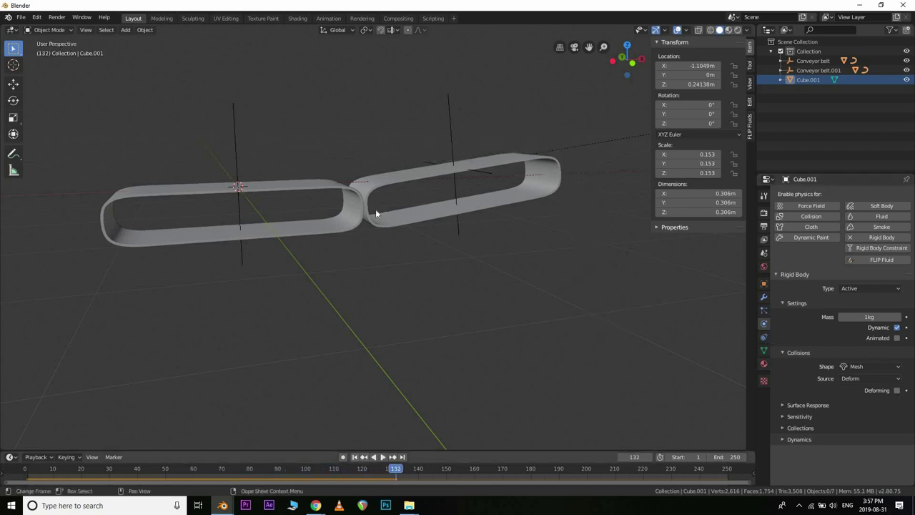
pyautogui.click(355, 457)
# Add a new mesh cube to the scene
pyautogui.moveTo(261, 149); pyautogui.dragTo(260, 193, button='middle')
pyautogui.scroll(2, 260, 193)
pyautogui.keyDown('shift'); pyautogui.moveTo(304, 214); pyautogui.dragTo(477, 294, button='middle'); pyautogui.keyUp('shift')
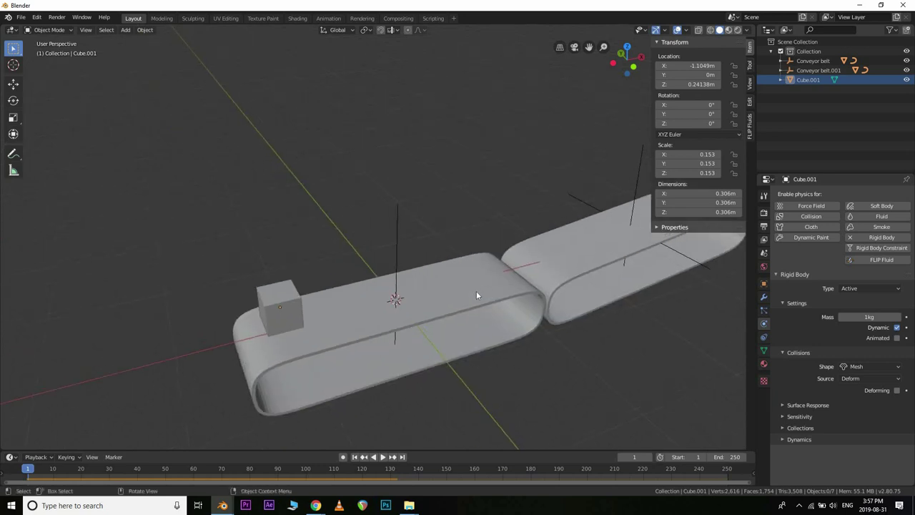
pyautogui.moveTo(524, 327); pyautogui.dragTo(447, 330, button='middle')
pyautogui.keyDown('shift'); pyautogui.moveTo(359, 220); pyautogui.dragTo(326, 178, button='middle'); pyautogui.keyUp('shift')
pyautogui.scroll(-6, 326, 178)
pyautogui.hotkey('shift', 'a')
pyautogui.moveTo(322, 138)
pyautogui.click(398, 145)
# Scale the new cube uniformly to about 0.772 and place it beyond the tilted belt's end, at about X 5.35 m, Z -0.45 m
pyautogui.press('KP_1')
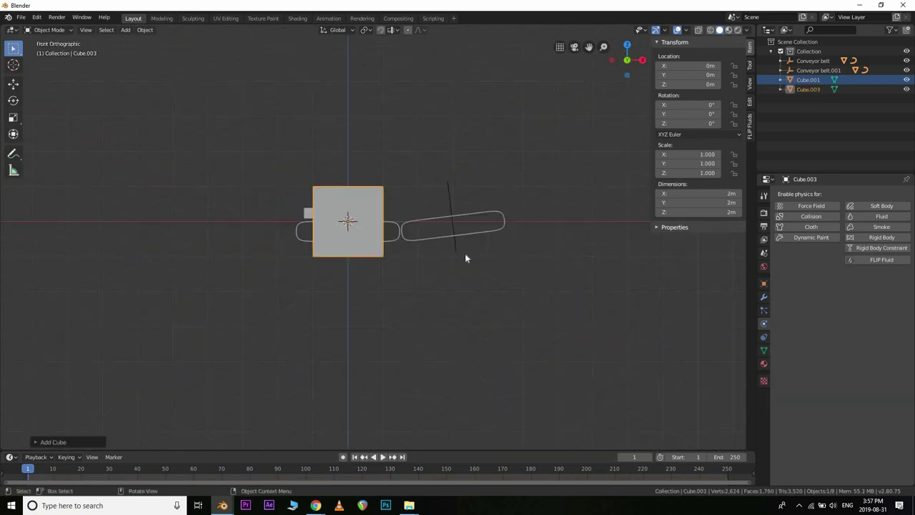
pyautogui.press('g')
pyautogui.click(670, 236)
pyautogui.press('s')
pyautogui.click(615, 248)
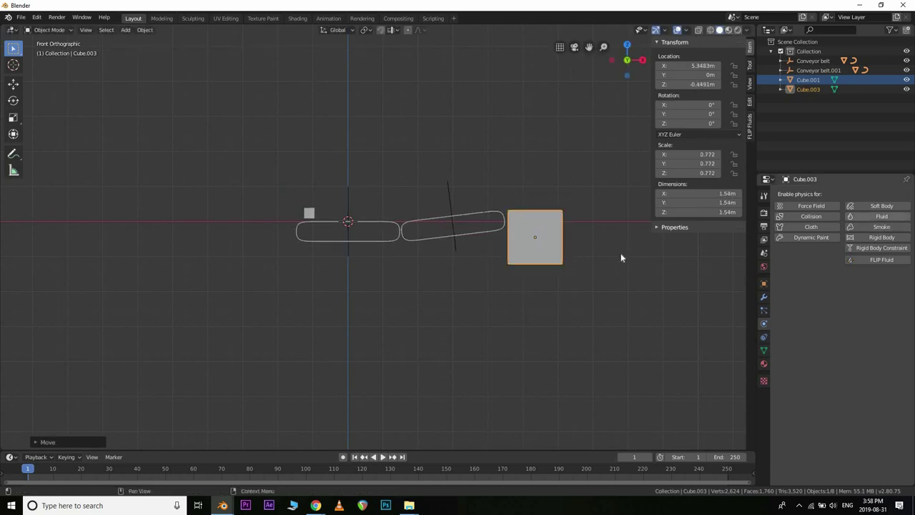
# Delete the top face of the new cube to make an open box, and return to Object Mode
pyautogui.moveTo(468, 321); pyautogui.dragTo(524, 299, button='middle')
pyautogui.press('KP_Decimal')
pyautogui.press('Tab')
pyautogui.hotkey('alt', 'a')
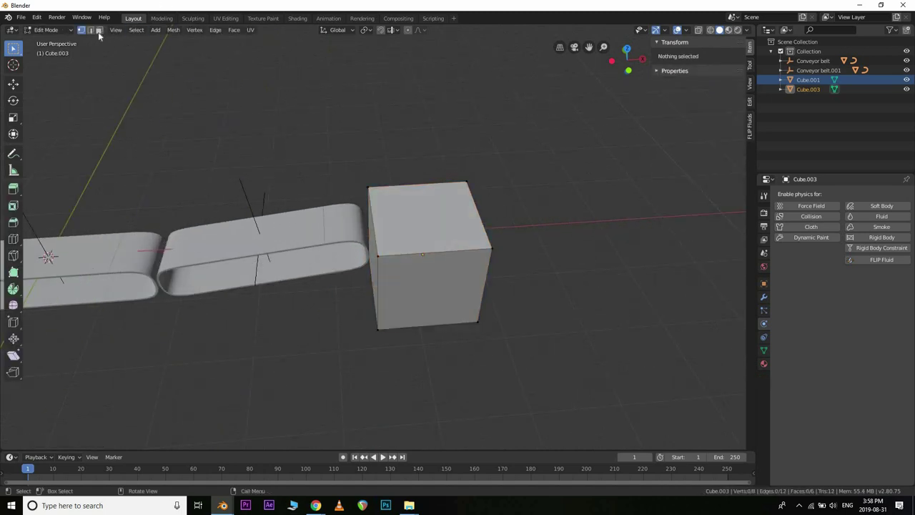
pyautogui.click(431, 220)
pyautogui.press('x')
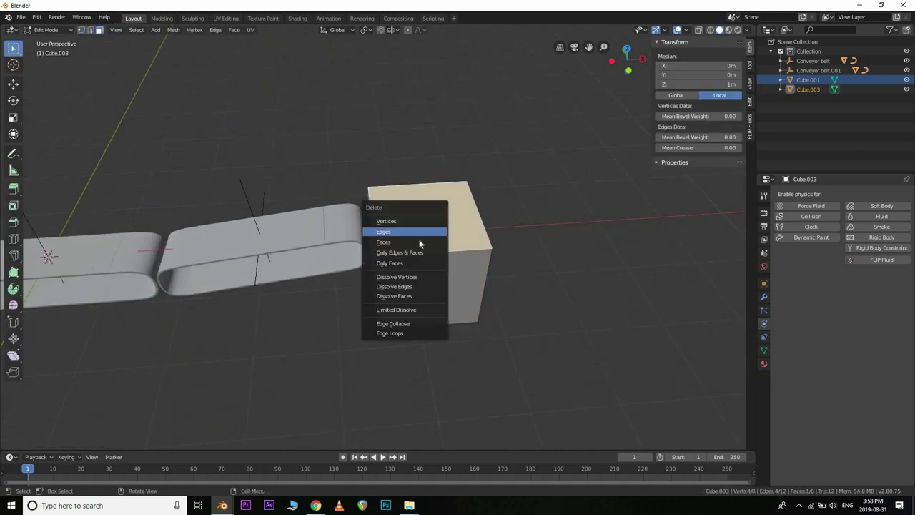
pyautogui.click(440, 242)
pyautogui.press('Tab')
# Flatten the open box along Z to a scale of about 0.21
pyautogui.press('s')
pyautogui.press('z')
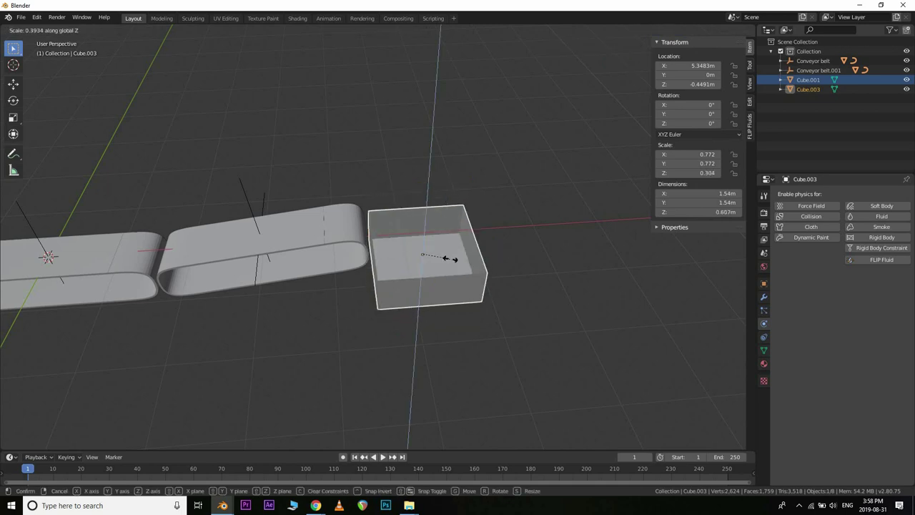
pyautogui.click(439, 259)
# Give the open box a Solidify modifier with a thickness of 0.26 m, and deselect it
pyautogui.scroll(1, 741, 291)
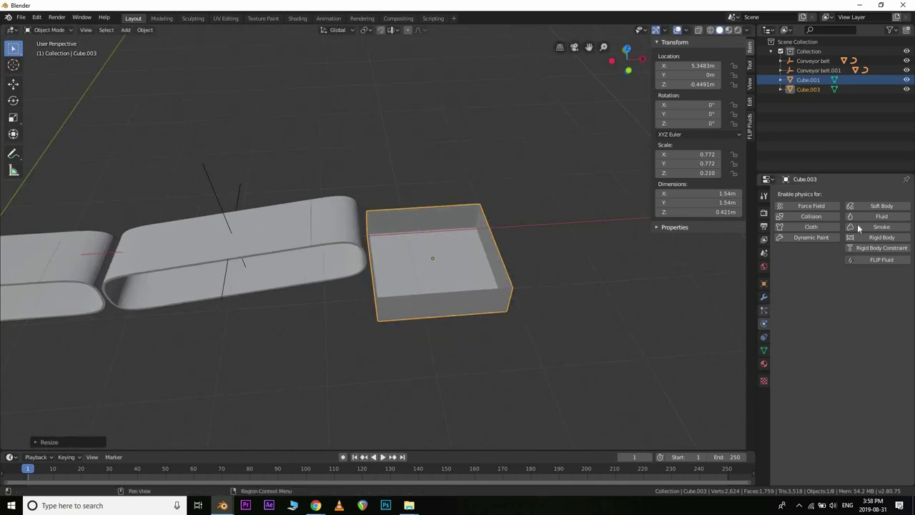
pyautogui.click(764, 297)
pyautogui.click(837, 194)
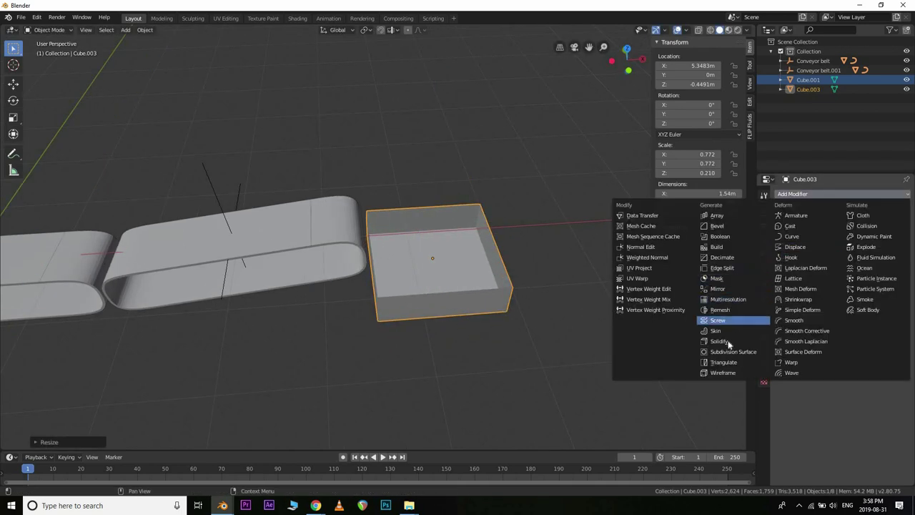
pyautogui.click(732, 341)
pyautogui.moveTo(808, 235); pyautogui.dragTo(833, 236)
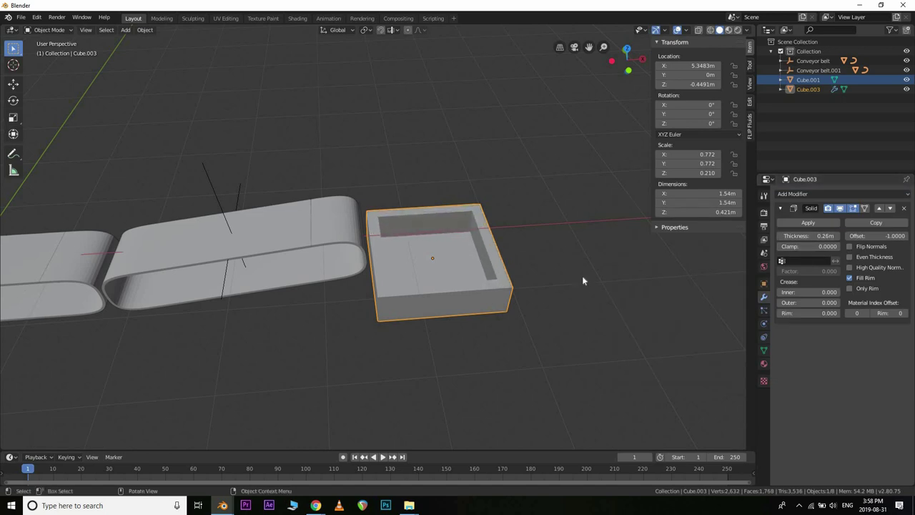
pyautogui.click(594, 250)
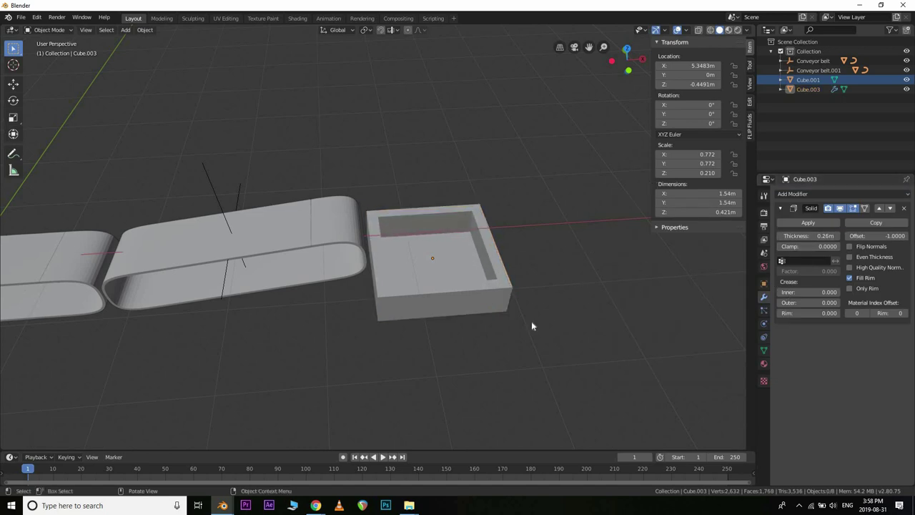
# Enable rigid body physics on the open box and set its type to Passive
pyautogui.click(764, 311)
pyautogui.click(764, 337)
pyautogui.click(763, 324)
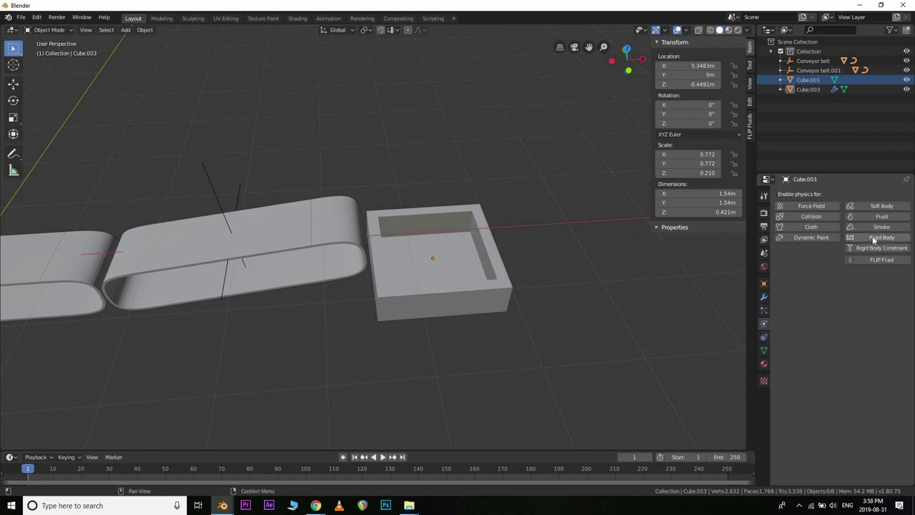
pyautogui.click(869, 288)
pyautogui.click(866, 311)
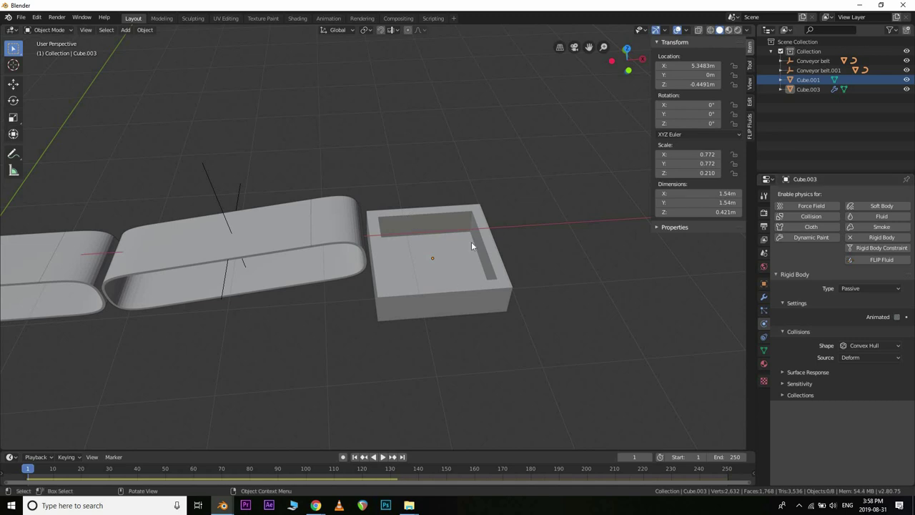
pyautogui.click(398, 260)
# Add a new mesh cube and, in front view, move it over the start of the first belt
pyautogui.scroll(-4, 417, 298)
pyautogui.keyDown('shift'); pyautogui.moveTo(291, 279); pyautogui.dragTo(305, 277, button='middle'); pyautogui.keyUp('shift')
pyautogui.scroll(4, 304, 281)
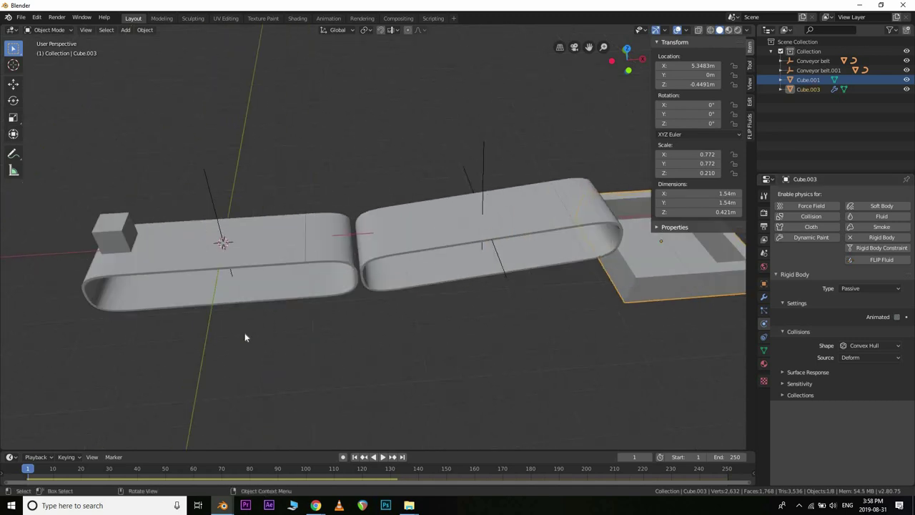
pyautogui.keyDown('shift'); pyautogui.moveTo(120, 245); pyautogui.dragTo(327, 202, button='middle'); pyautogui.keyUp('shift')
pyautogui.hotkey('shift', 'a')
pyautogui.moveTo(339, 204)
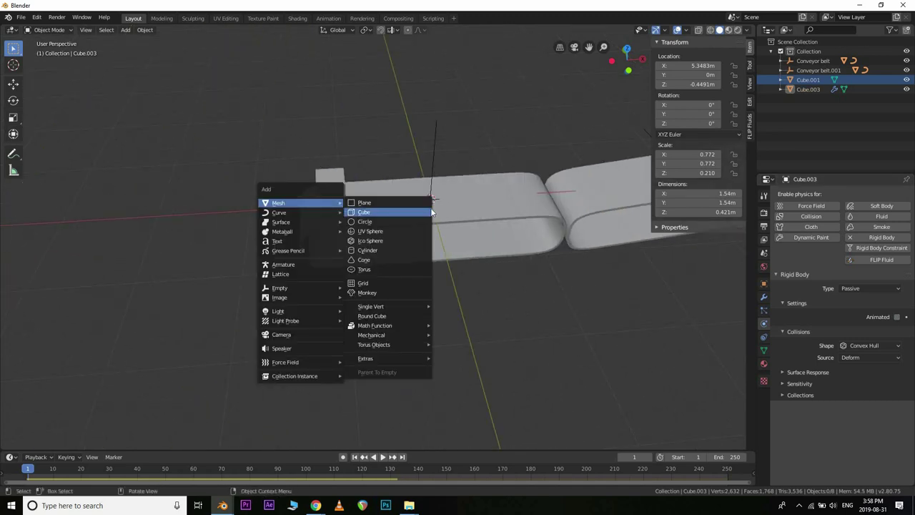
pyautogui.click(431, 210)
pyautogui.press('KP_1')
pyautogui.press('g')
pyautogui.click(445, 195)
# In wireframe display, scale the new cube to about 0.399 and place it around the small cube, at about X -0.94 m, Z 0.32 m
pyautogui.press('z')
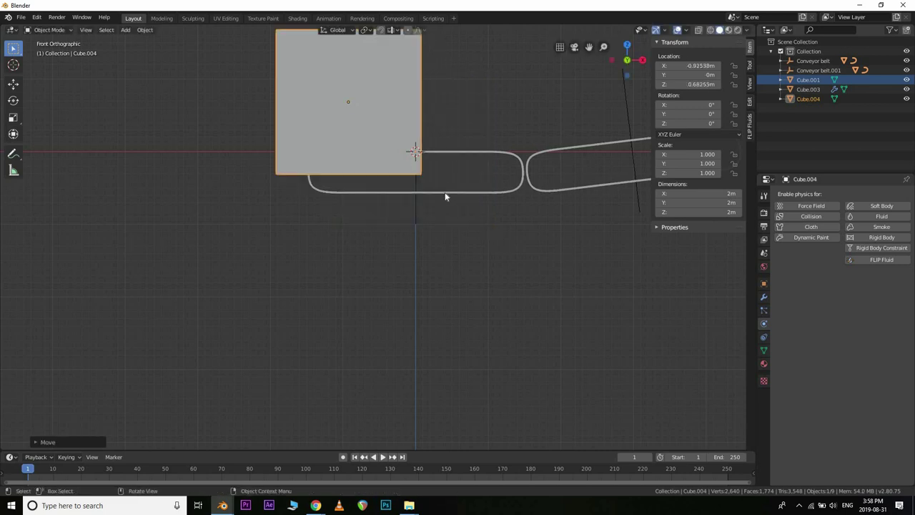
pyautogui.click(377, 183)
pyautogui.press('s')
pyautogui.click(393, 155)
pyautogui.press('g')
pyautogui.click(395, 159)
pyautogui.press('s')
pyautogui.click(411, 135)
pyautogui.press('g')
pyautogui.click(413, 144)
# Return to solid display and delete the cube's two opposite end faces across the belt direction to form a tunnel
pyautogui.moveTo(351, 146); pyautogui.dragTo(375, 170, button='middle')
pyautogui.press('z')
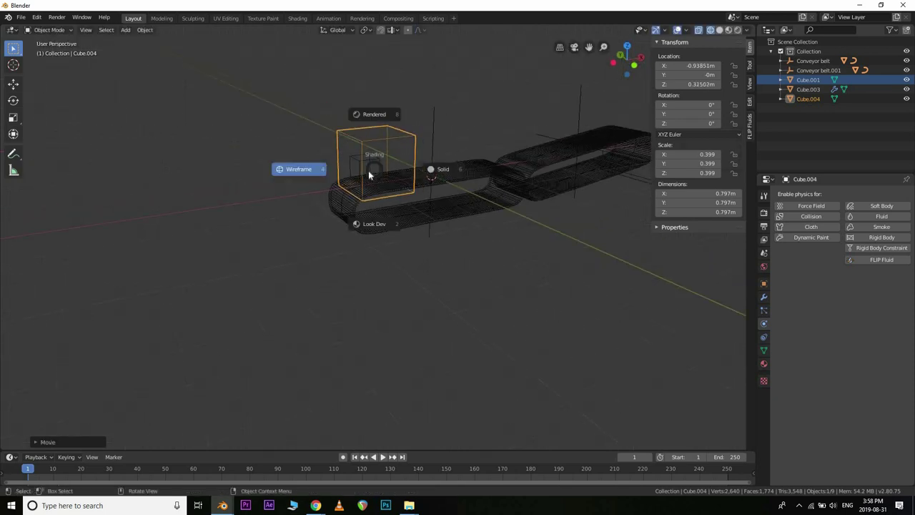
pyautogui.click(398, 170)
pyautogui.scroll(2, 338, 149)
pyautogui.press('Tab')
pyautogui.click(340, 120)
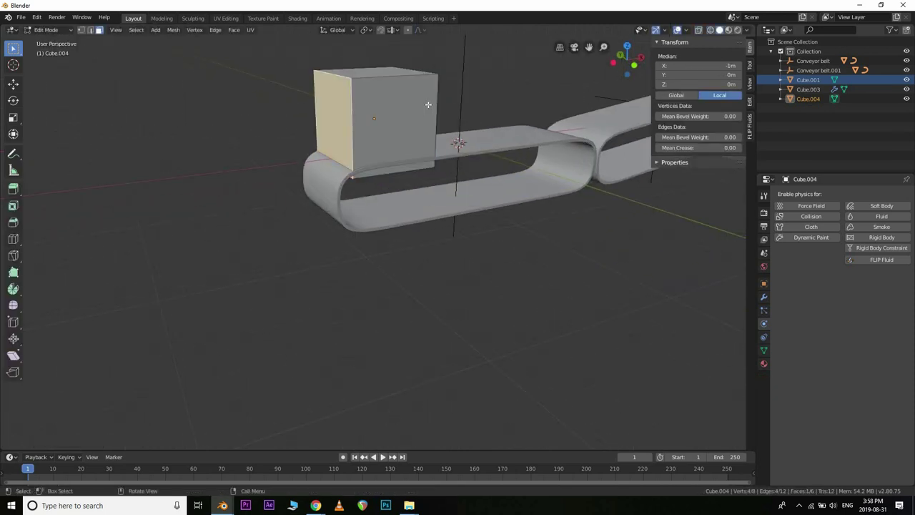
pyautogui.moveTo(423, 169); pyautogui.dragTo(358, 165, button='middle')
pyautogui.click(323, 158)
pyautogui.press('x')
pyautogui.click(332, 162)
pyautogui.press('Tab')
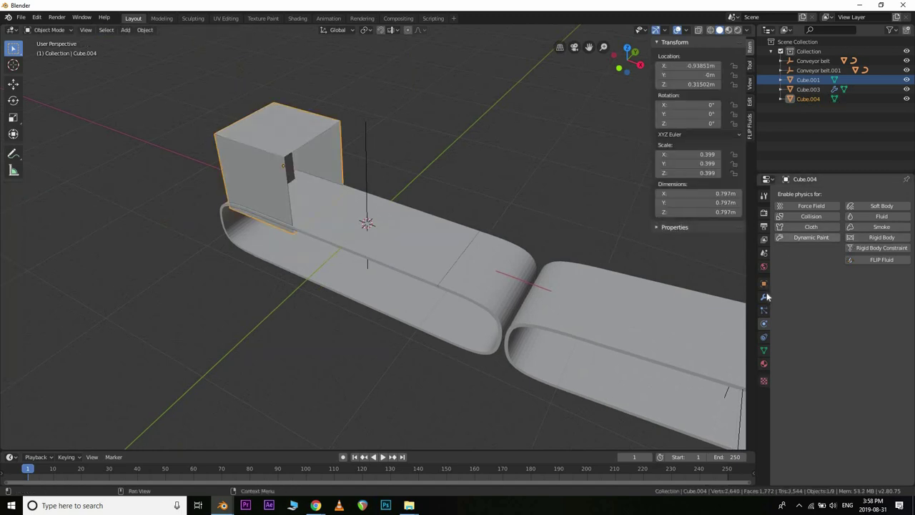
# Give the tunnel a Solidify modifier with a thickness of -0.28 m, and deselect it
pyautogui.click(764, 297)
pyautogui.click(815, 194)
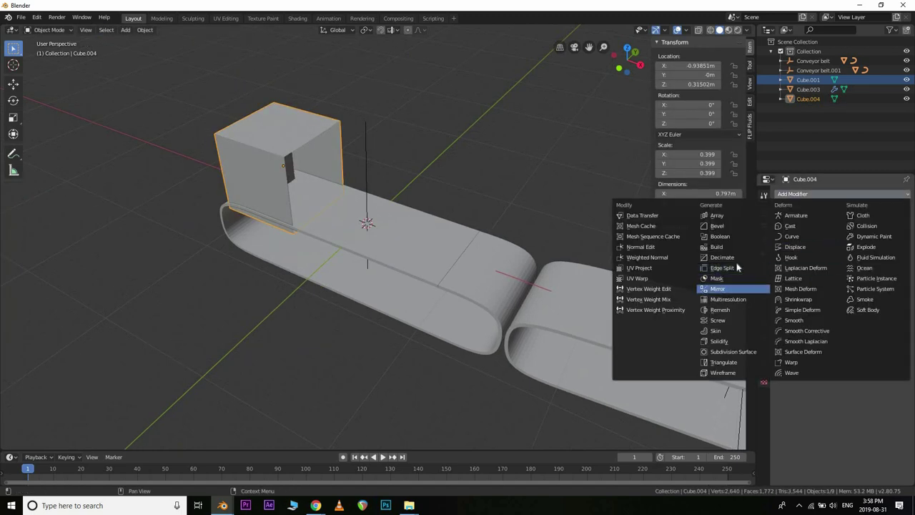
pyautogui.click(721, 341)
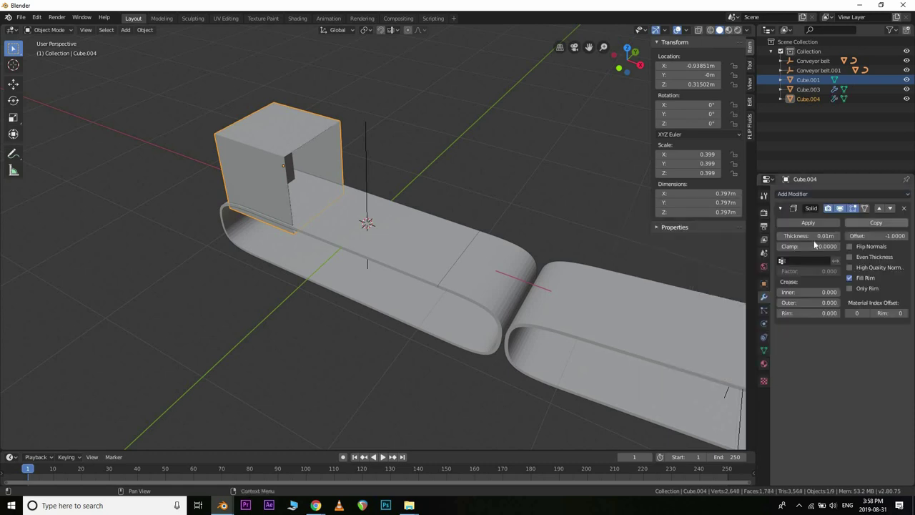
pyautogui.moveTo(812, 236); pyautogui.dragTo(786, 234)
pyautogui.click(353, 163)
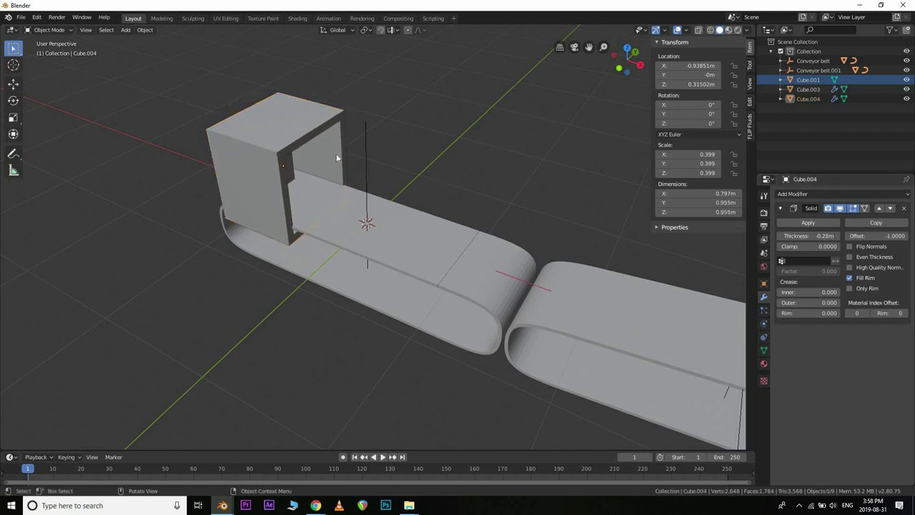
# Add another mesh cube and show the scene in wireframe from the right side view
pyautogui.moveTo(353, 163); pyautogui.dragTo(417, 154, button='middle')
pyautogui.scroll(5, 502, 276)
pyautogui.moveTo(501, 276); pyautogui.dragTo(517, 279, button='middle')
pyautogui.scroll(-5, 517, 284)
pyautogui.hotkey('shift', 'a')
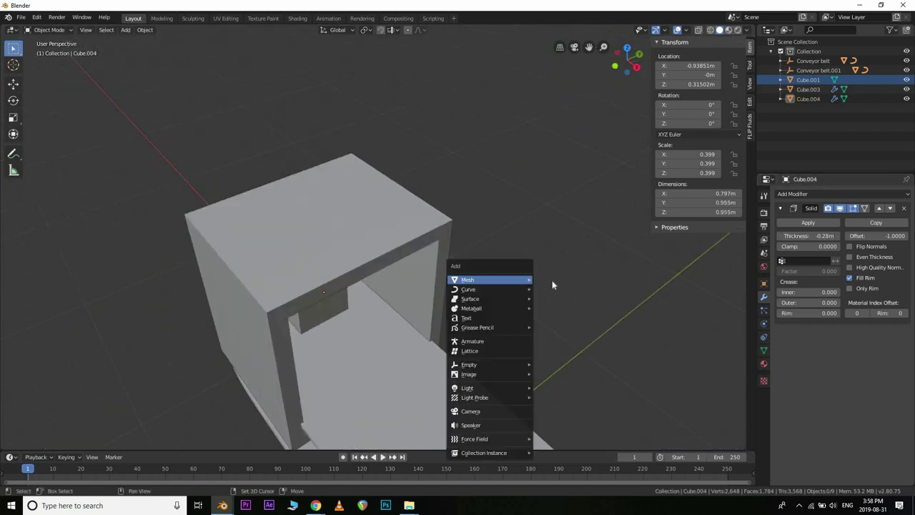
pyautogui.moveTo(522, 280)
pyautogui.click(590, 288)
pyautogui.press('KP_1')
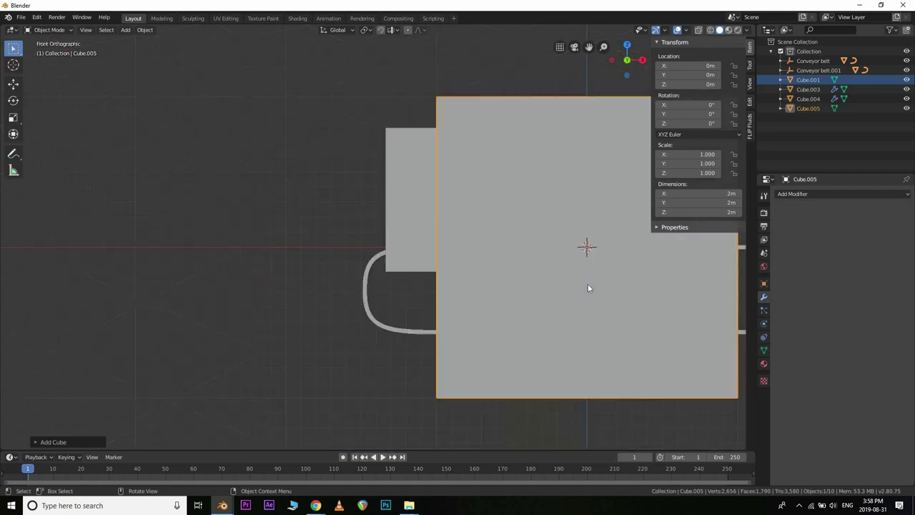
pyautogui.press('KP_3')
pyautogui.press('z')
pyautogui.click(539, 210)
# Shrink the new cube to a scale of about 0.054 and move it inside the tunnel's upper corner, at about Y -0.26 m, Z 0.65 m
pyautogui.press('s')
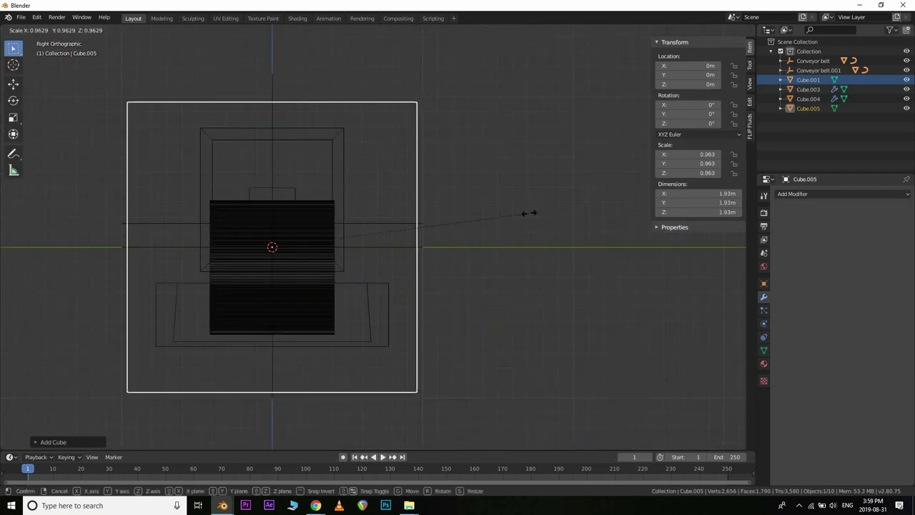
pyautogui.click(355, 219)
pyautogui.keyDown('shift'); pyautogui.moveTo(356, 181); pyautogui.dragTo(405, 226, button='middle'); pyautogui.keyUp('shift')
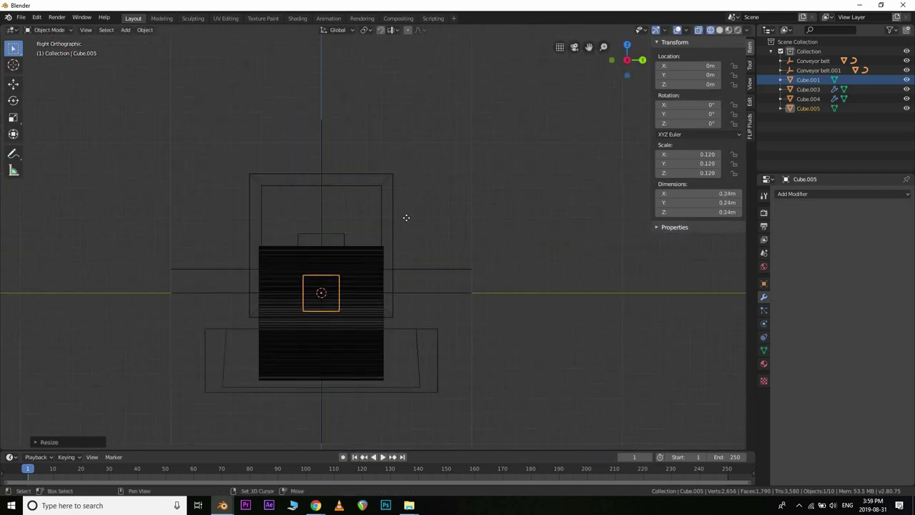
pyautogui.press('g')
pyautogui.click(452, 120)
pyautogui.press('s')
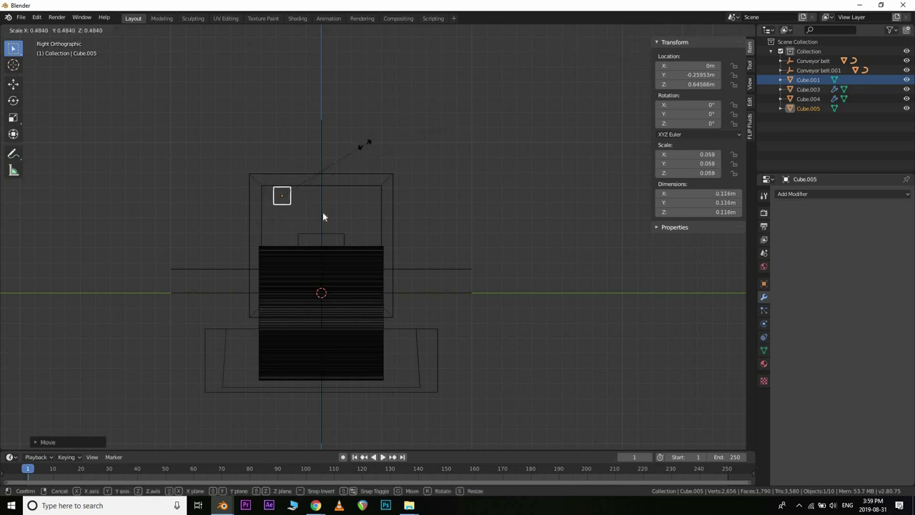
pyautogui.click(359, 148)
# Refine the small cube to a scale of about 0.045 and a position of about Y -0.256 m, Z 0.632 m
pyautogui.scroll(3, 253, 205)
pyautogui.keyDown('shift'); pyautogui.moveTo(313, 213); pyautogui.dragTo(516, 341, button='middle'); pyautogui.keyUp('shift')
pyautogui.scroll(2, 501, 329)
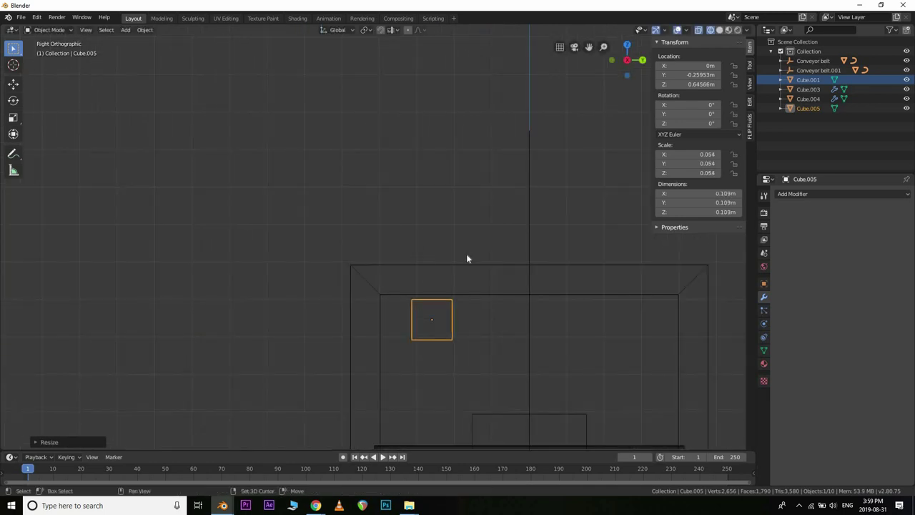
pyautogui.keyDown('shift'); pyautogui.moveTo(419, 251); pyautogui.dragTo(360, 194, button='middle'); pyautogui.keyUp('shift')
pyautogui.press('s')
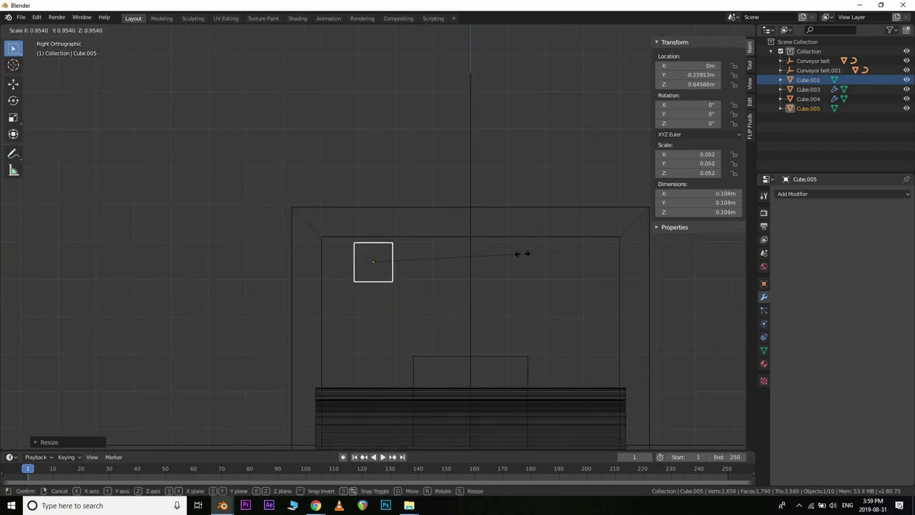
pyautogui.click(499, 264)
pyautogui.press('g')
pyautogui.click(508, 268)
pyautogui.press('s')
pyautogui.click(511, 266)
pyautogui.press('g')
pyautogui.press('g')
pyautogui.click(407, 265)
# Thin the small cube along X to a scale of about 0.010
pyautogui.moveTo(407, 264); pyautogui.dragTo(438, 254, button='middle')
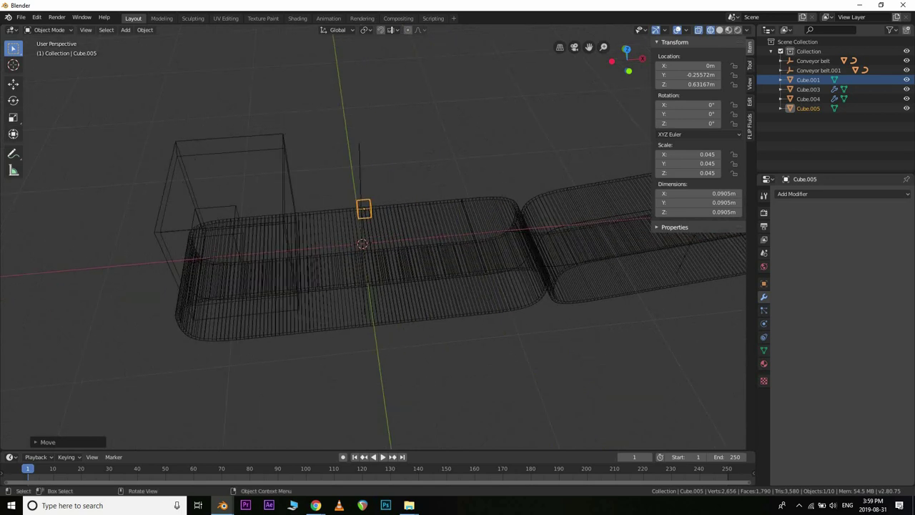
pyautogui.press('s')
pyautogui.press('x')
pyautogui.click(425, 210)
pyautogui.scroll(7, 422, 207)
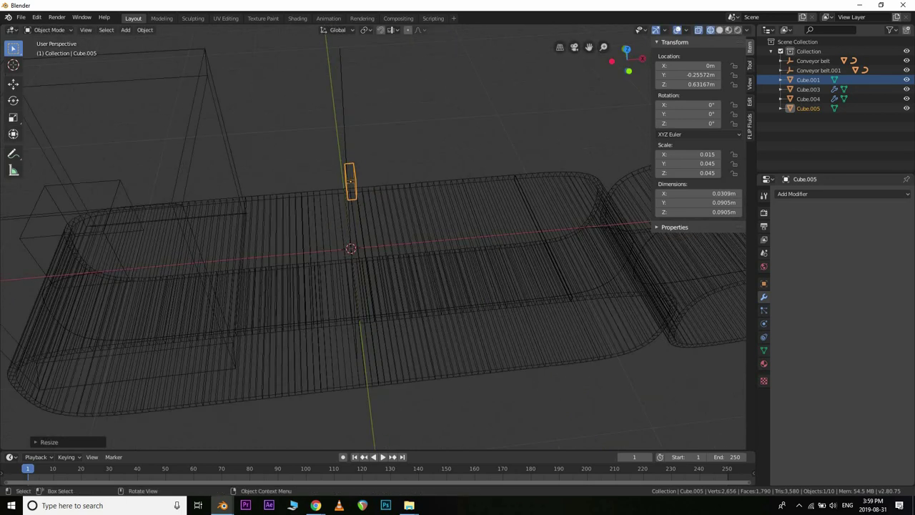
pyautogui.press('s')
pyautogui.press('x')
pyautogui.click(382, 145)
# Stretch the thin piece along Z into a strip with a scale of about 0.337, centred at about Z 0.37 m
pyautogui.press('KP_1')
pyautogui.press('KP_3')
pyautogui.scroll(-10, 533, 272)
pyautogui.press('s')
pyautogui.press('z')
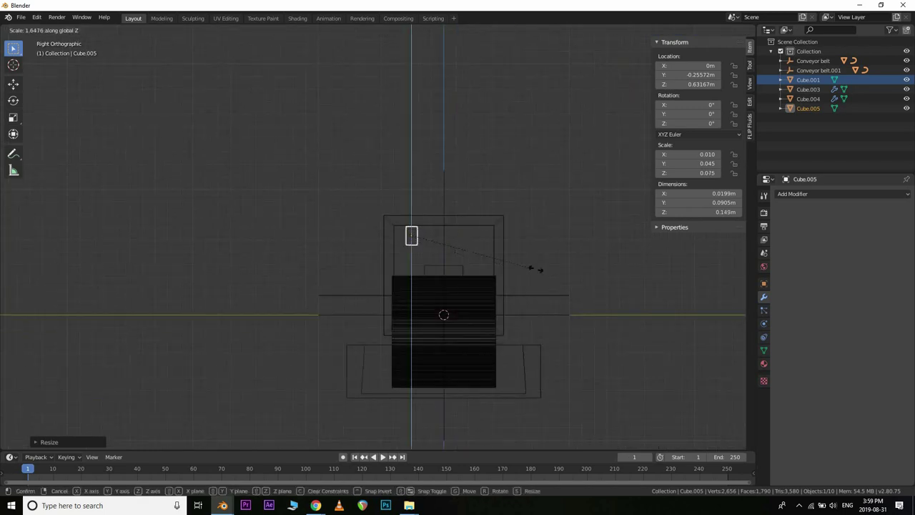
pyautogui.click(351, 267)
pyautogui.press('g')
pyautogui.press('z')
pyautogui.click(371, 283)
pyautogui.press('s')
pyautogui.press('z')
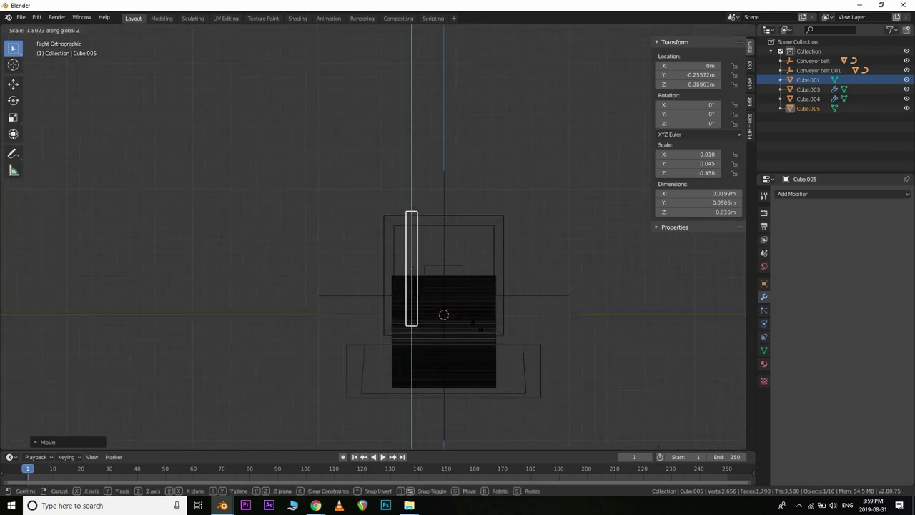
pyautogui.click(459, 328)
# Return to solid display and move the strip along X to about -0.601 m, into the tunnel opening
pyautogui.moveTo(479, 341); pyautogui.dragTo(631, 316, button='middle')
pyautogui.press('z')
pyautogui.click(534, 299)
pyautogui.scroll(3, 534, 299)
pyautogui.press('g')
pyautogui.press('x')
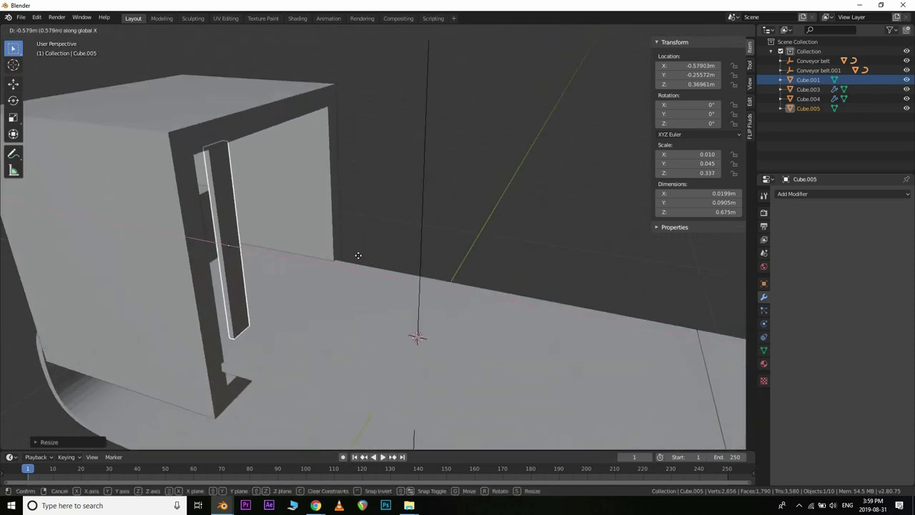
pyautogui.click(176, 244)
# Adjust the strip's height in the tunnel opening by moving it slightly down along Z
pyautogui.moveTo(176, 243); pyautogui.dragTo(208, 217, button='middle')
pyautogui.scroll(-3, 209, 218)
pyautogui.moveTo(509, 329); pyautogui.dragTo(449, 319, button='middle')
pyautogui.scroll(3, 510, 329)
pyautogui.press('g')
pyautogui.press('z')
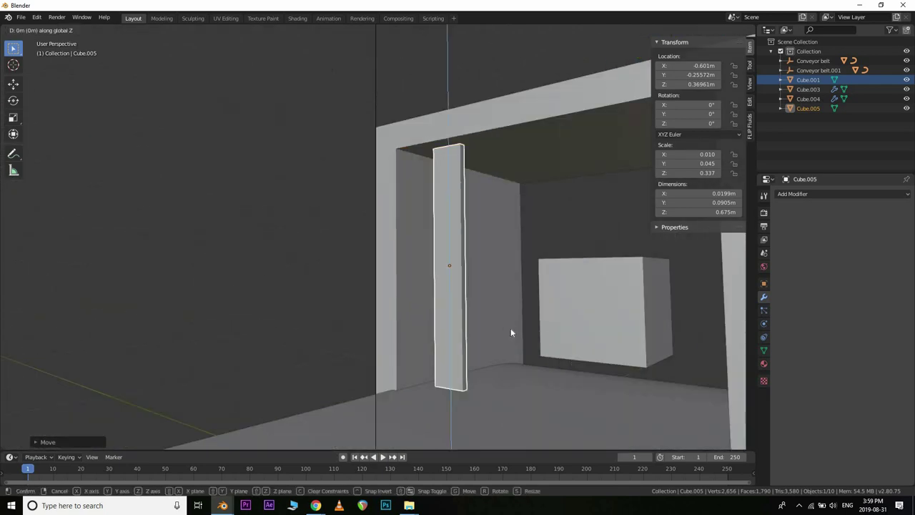
pyautogui.click(420, 333)
pyautogui.moveTo(552, 317); pyautogui.dragTo(347, 292, button='middle')
pyautogui.press('g')
pyautogui.press('z')
pyautogui.click(365, 273)
# Shorten the strip along Z to a scale of about 0.324 and raise it to about Z 0.385 m
pyautogui.press('s')
pyautogui.press('z')
pyautogui.click(377, 272)
pyautogui.press('g')
pyautogui.press('z')
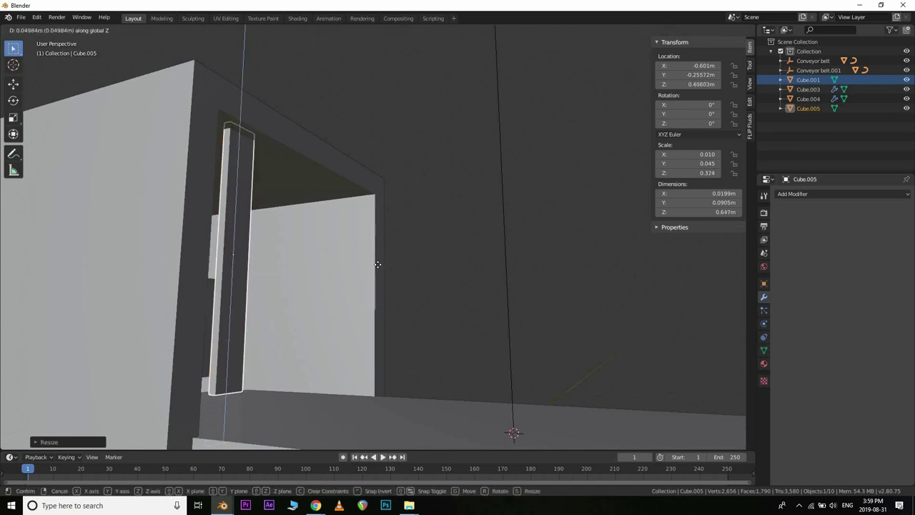
pyautogui.click(353, 263)
pyautogui.moveTo(291, 283); pyautogui.dragTo(517, 250, button='middle')
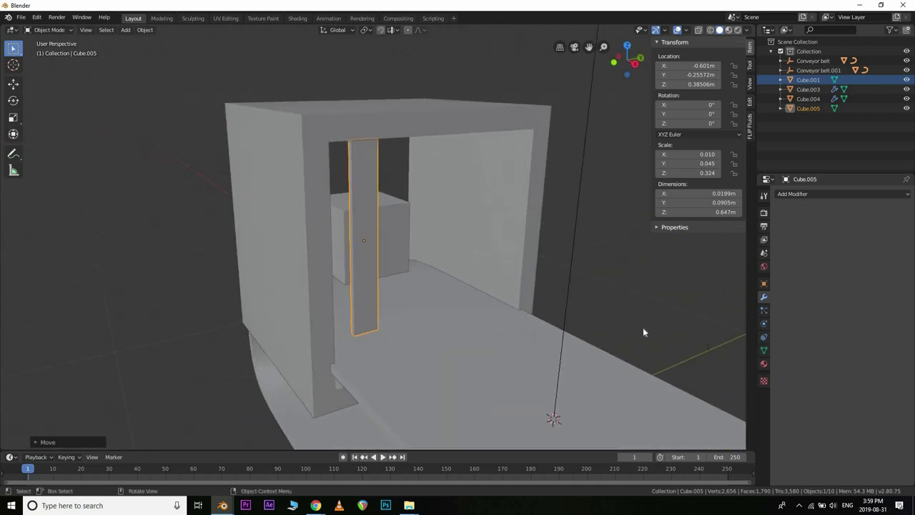
# Try dividing the strip with 14 horizontal loop cuts in Edit Mode, and undo them
pyautogui.press('Tab')
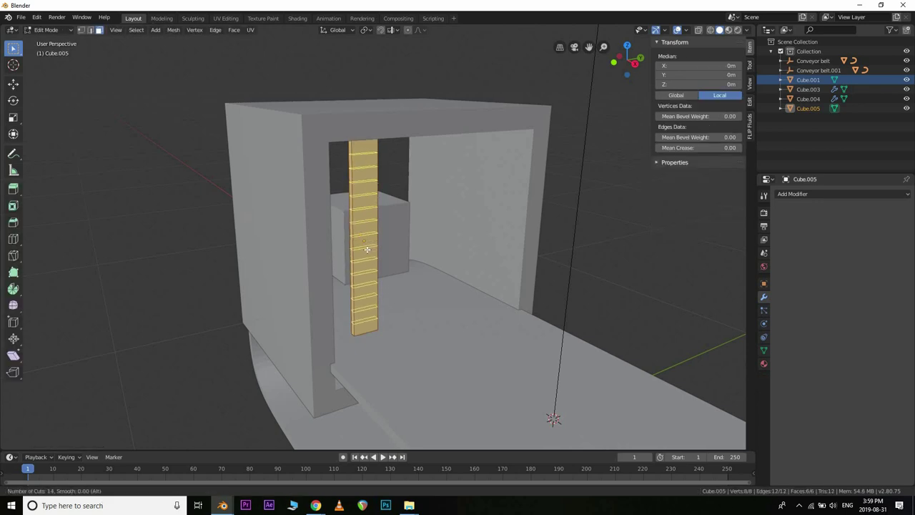
pyautogui.click(367, 249)
pyautogui.rightClick(363, 217)
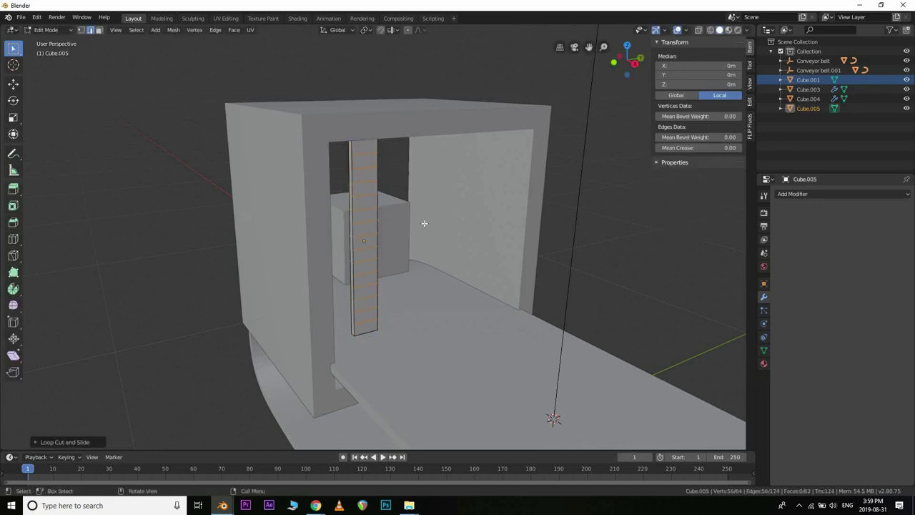
pyautogui.press('Tab')
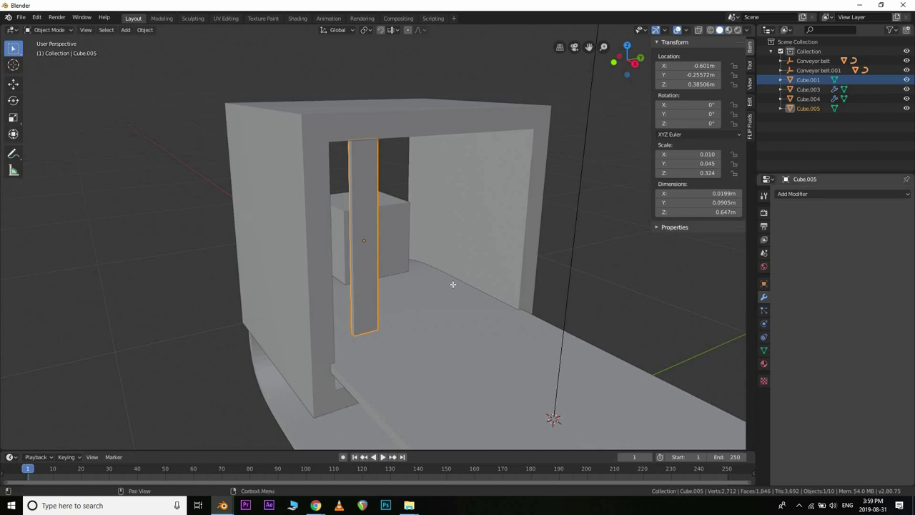
pyautogui.press('Tab')
pyautogui.hotkey('ctrl', 'z')
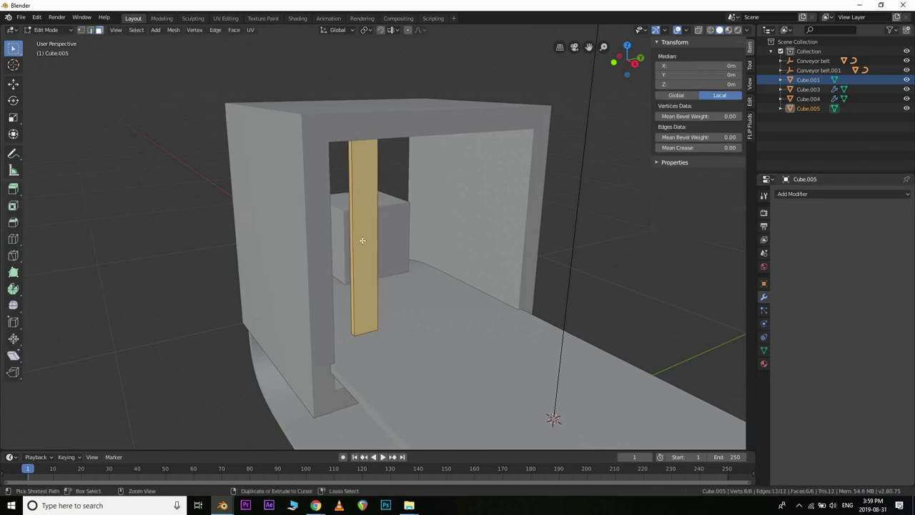
# Divide the hanging strip into horizontal segments with 24 loop cuts in Edit Mode
pyautogui.scroll(20, 363, 240)
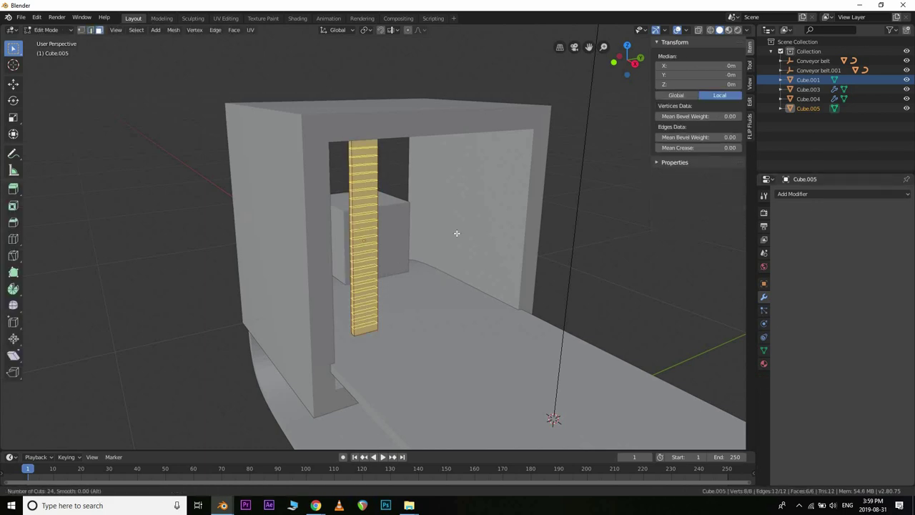
pyautogui.click(362, 240)
pyautogui.press('Tab')
pyautogui.moveTo(472, 172)
pyautogui.mouseDown(button='middle')
pyautogui.moveTo(425, 198)
pyautogui.moveTo(474, 165)
pyautogui.mouseUp(button='middle')
pyautogui.scroll(4, 474, 166)
# Select the strip's top end face in wireframe display with face selection active
pyautogui.press('Tab')
pyautogui.moveTo(395, 175); pyautogui.dragTo(432, 151, button='middle')
pyautogui.press('z')
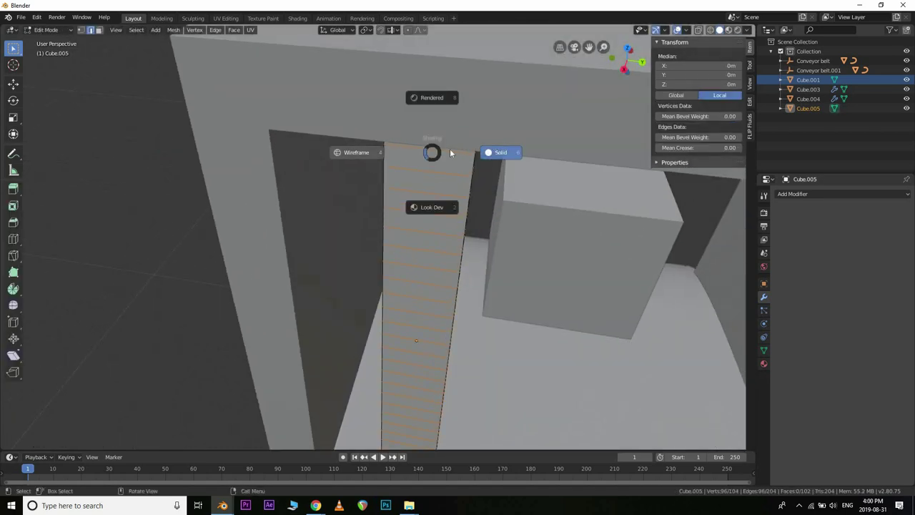
pyautogui.click(159, 33)
pyautogui.click(99, 30)
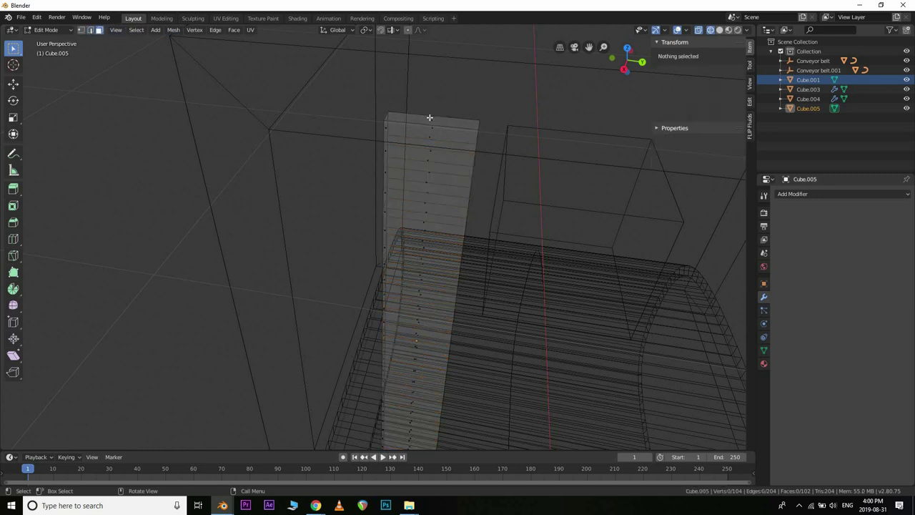
pyautogui.click(440, 122)
# Return to solid display and add a vertex group to the strip's mesh
pyautogui.press('z')
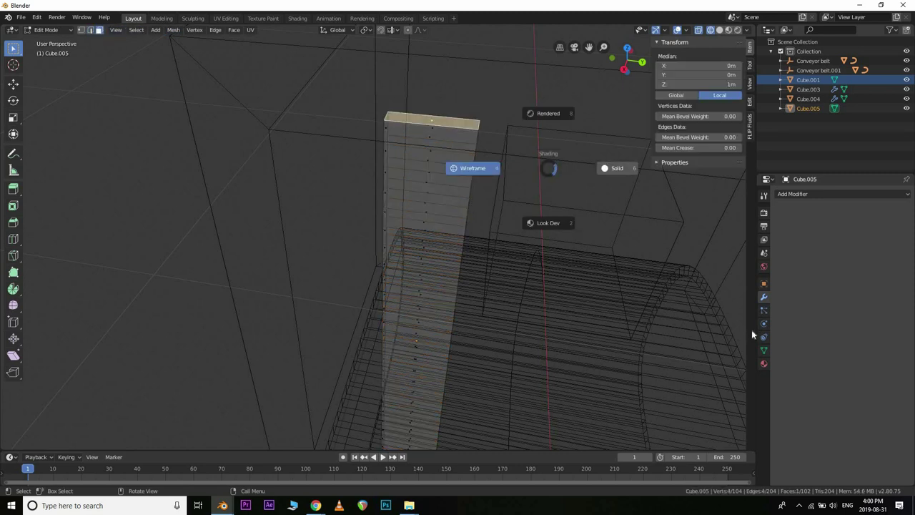
pyautogui.click(762, 343)
pyautogui.click(765, 350)
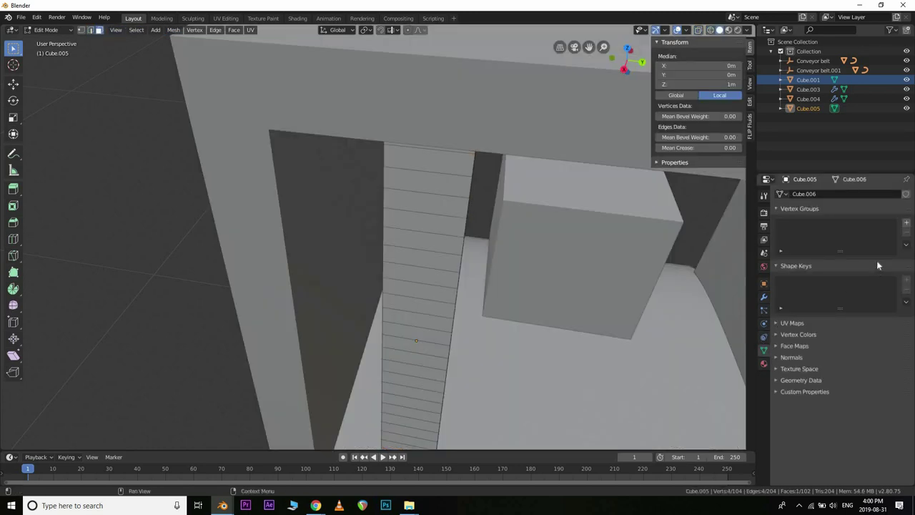
pyautogui.click(907, 224)
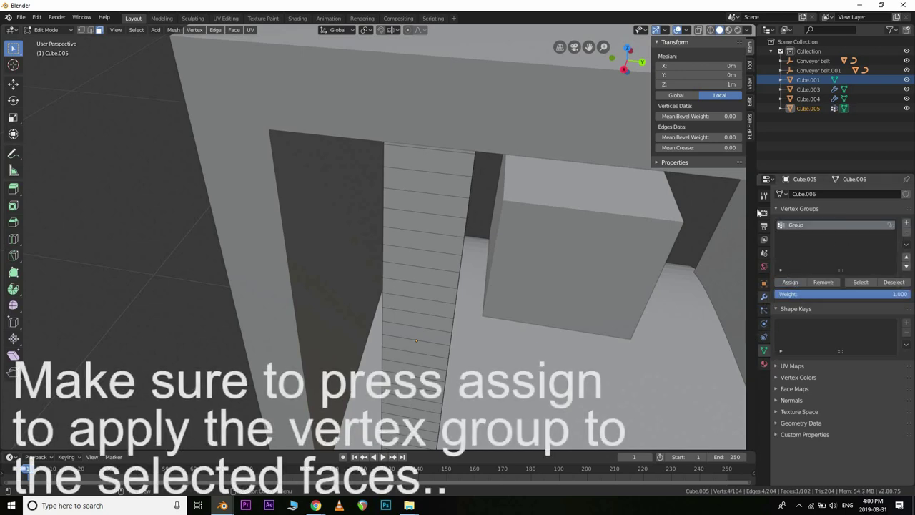
# Enable Cloth physics on the strip in Object Mode and set its Pin Group to Group
pyautogui.click(764, 296)
pyautogui.click(764, 324)
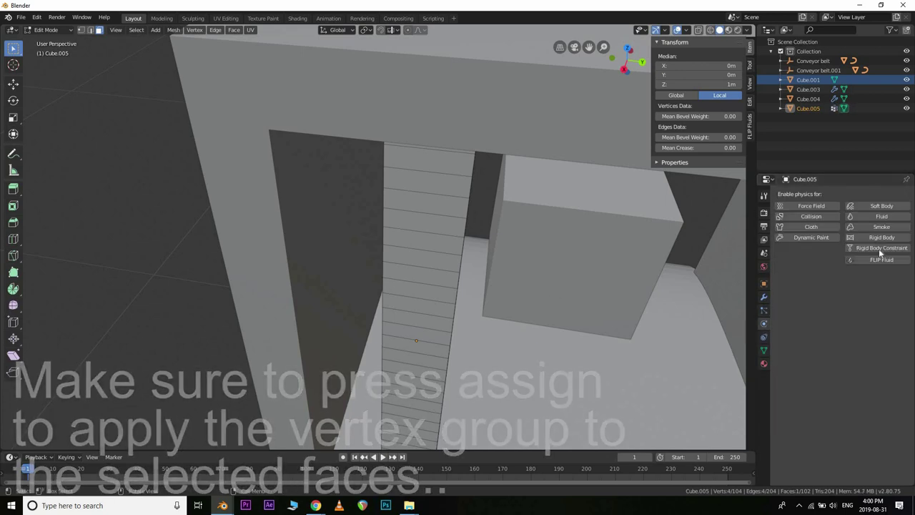
pyautogui.press('Tab')
pyautogui.click(813, 224)
pyautogui.scroll(-2, 810, 438)
pyautogui.click(800, 445)
pyautogui.scroll(-3, 839, 429)
pyautogui.click(851, 387)
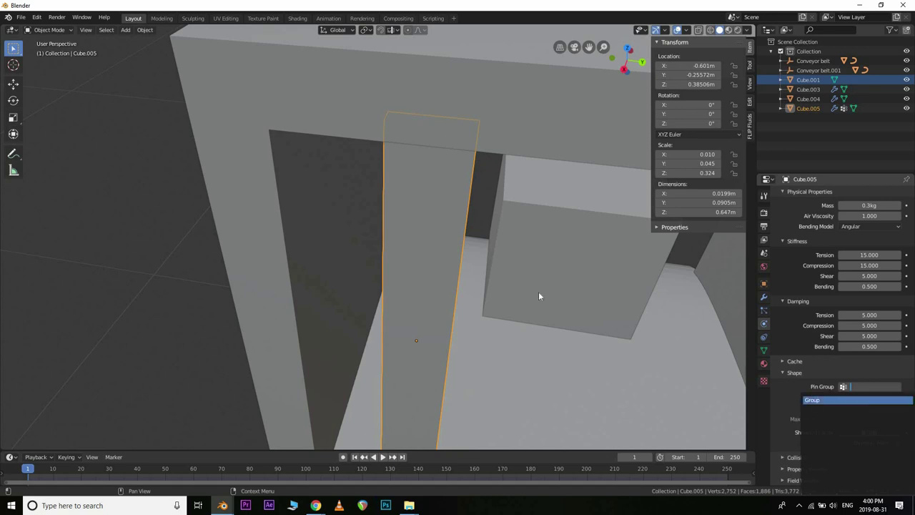
pyautogui.scroll(-8, 591, 311)
# Move the strip along Y to about -0.34 m, close to the tunnel's side wall
pyautogui.hotkey('alt', 'a')
pyautogui.moveTo(366, 319); pyautogui.dragTo(394, 286, button='middle')
pyautogui.scroll(3, 393, 286)
pyautogui.click(406, 267)
pyautogui.scroll(2, 365, 276)
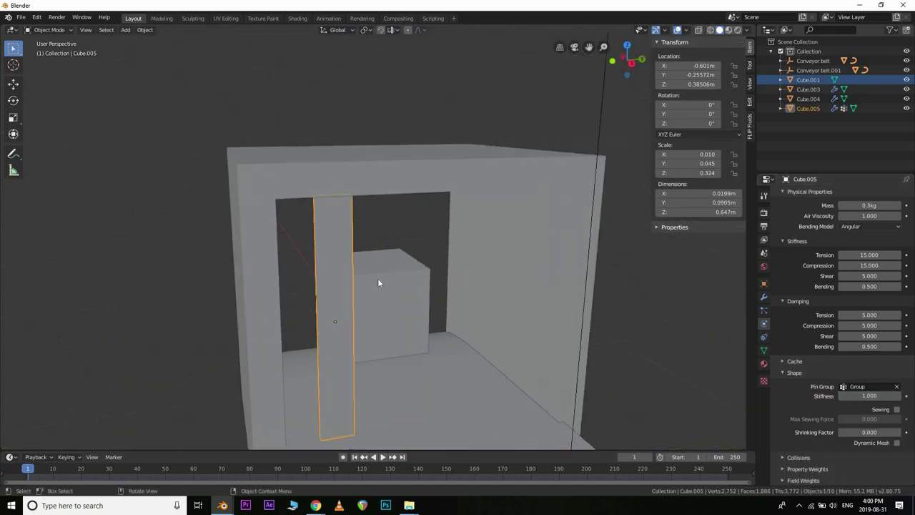
pyautogui.press('KP_3')
pyautogui.press('g')
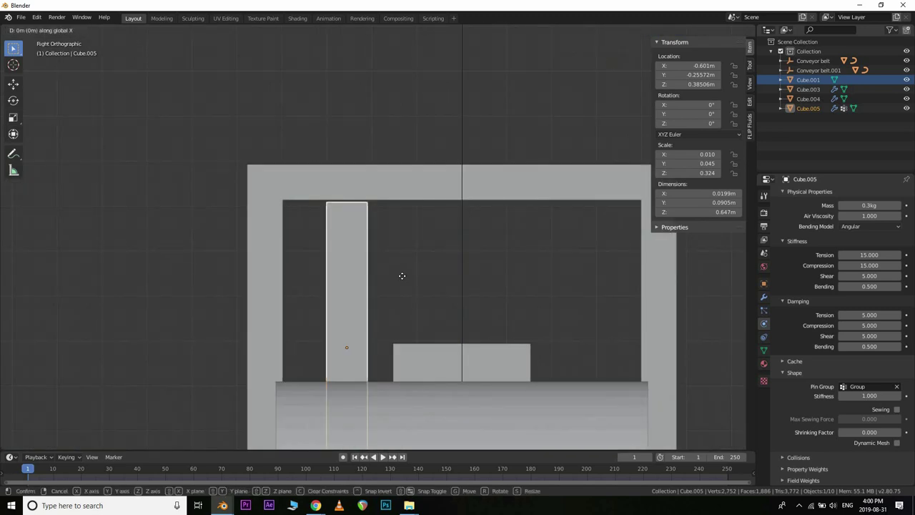
pyautogui.click(379, 283)
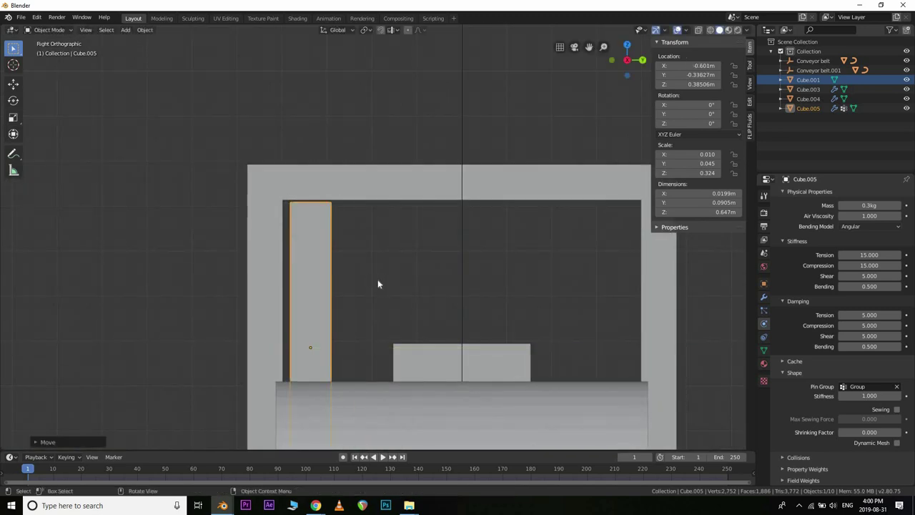
# Duplicate the strip twice along Y, leaving small gaps between the first three strips
pyautogui.scroll(-2, 379, 285)
pyautogui.hotkey('shift', 'd')
pyautogui.press('y')
pyautogui.click(414, 284)
pyautogui.hotkey('shift', 'd')
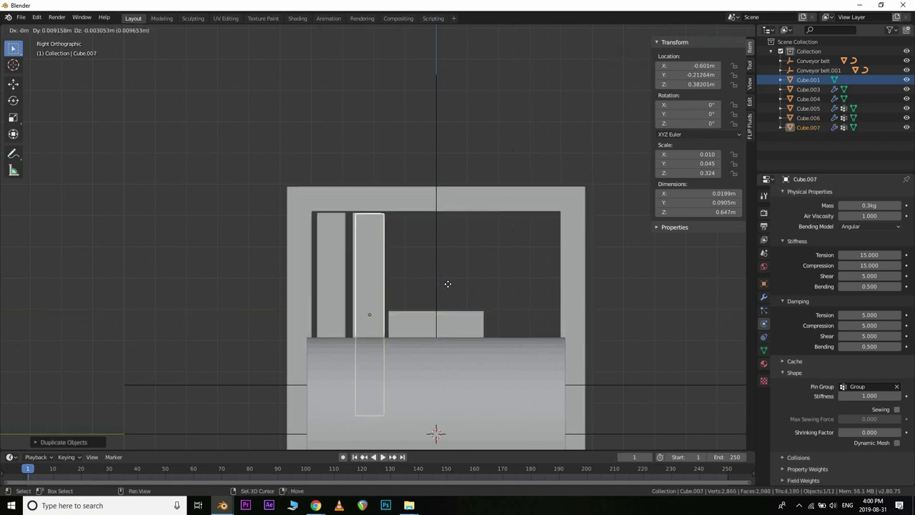
pyautogui.press('y')
pyautogui.click(444, 286)
# Add a fourth and fifth evenly spaced strip by duplicating along Y across the tunnel opening
pyautogui.hotkey('shift', 'd')
pyautogui.press('y')
pyautogui.hotkey('shift', 'd')
pyautogui.press('y')
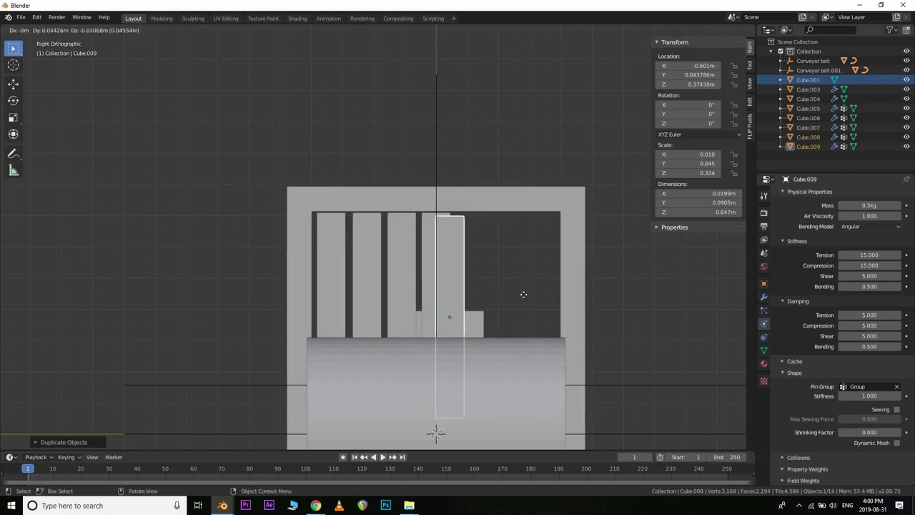
pyautogui.click(541, 293)
# Add the last two strip copies along Y, ending at about 0.338 m beside the opposite wall
pyautogui.hotkey('shift', 'd')
pyautogui.press('y')
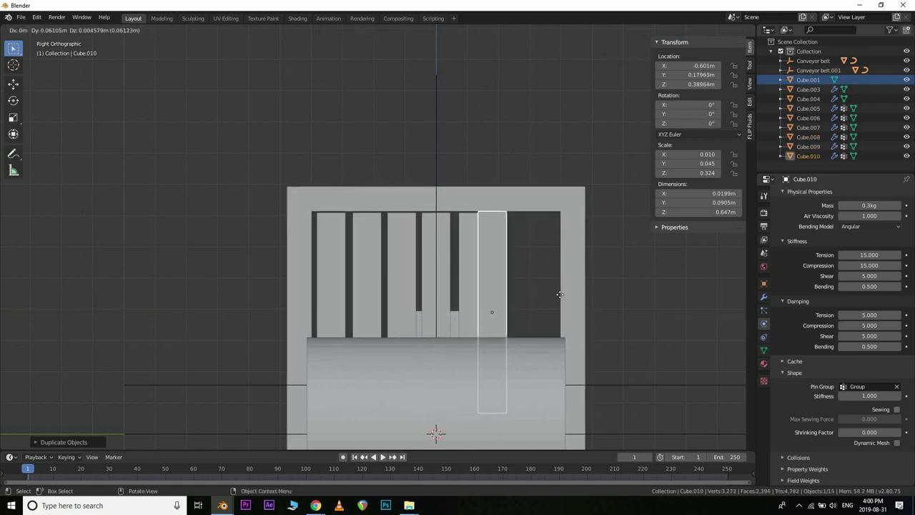
pyautogui.click(563, 298)
pyautogui.hotkey('shift', 'd')
pyautogui.press('y')
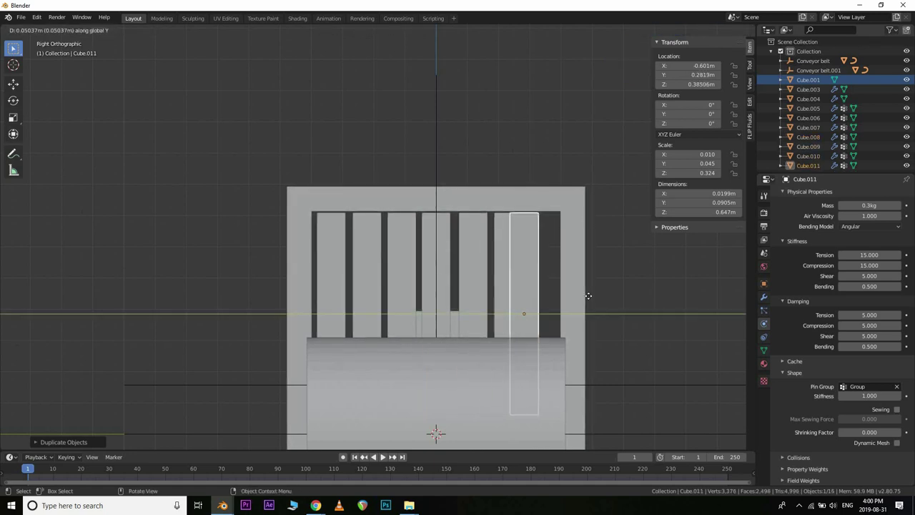
pyautogui.click(593, 300)
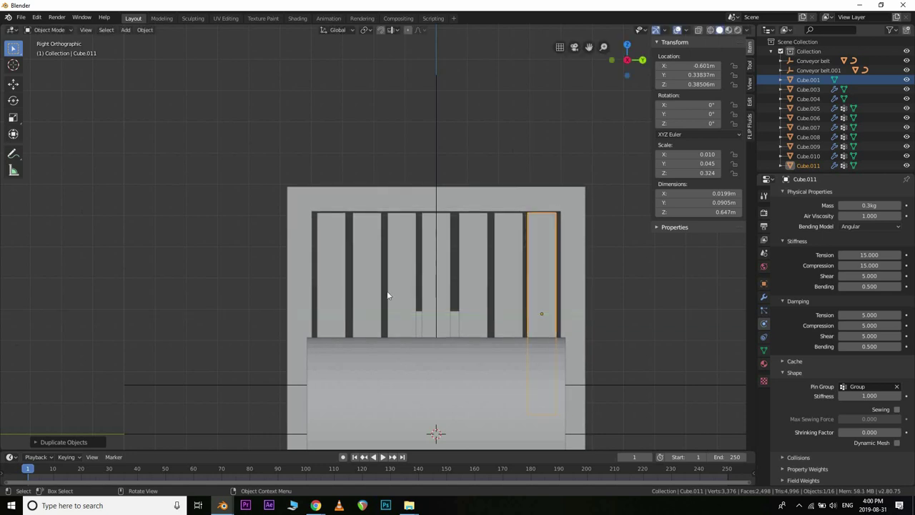
# Add a monkey mesh to the scene and make it a rigid body
pyautogui.scroll(-4, 452, 343)
pyautogui.moveTo(452, 344); pyautogui.dragTo(451, 259, button='middle')
pyautogui.scroll(6, 361, 315)
pyautogui.moveTo(361, 314); pyautogui.dragTo(422, 308, button='middle')
pyautogui.scroll(-8, 318, 313)
pyautogui.moveTo(367, 317); pyautogui.dragTo(412, 323, button='middle')
pyautogui.scroll(2, 413, 322)
pyautogui.hotkey('shift', 'a')
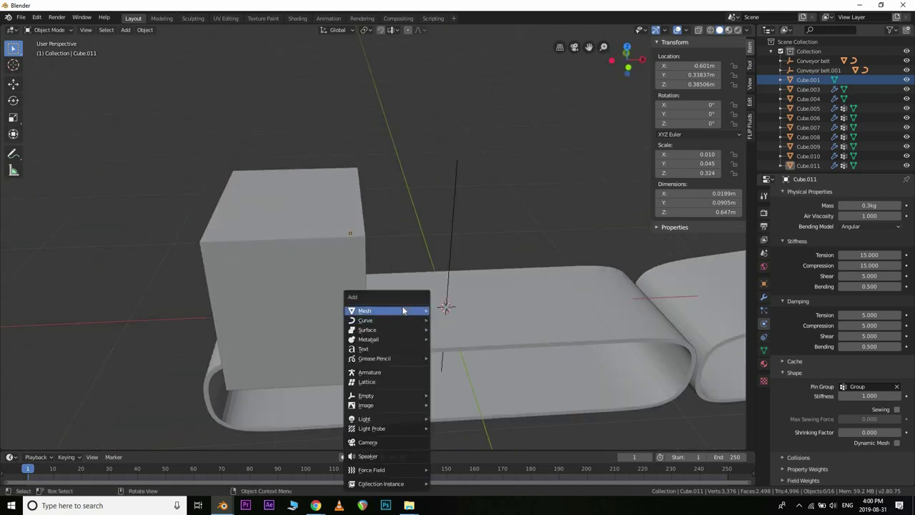
pyautogui.moveTo(409, 310)
pyautogui.click(513, 222)
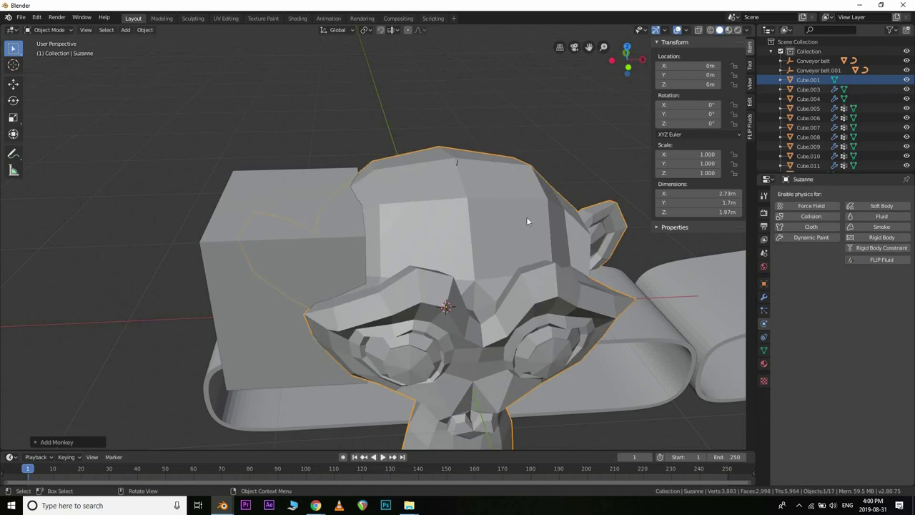
pyautogui.scroll(-3, 436, 251)
pyautogui.scroll(2, 619, 304)
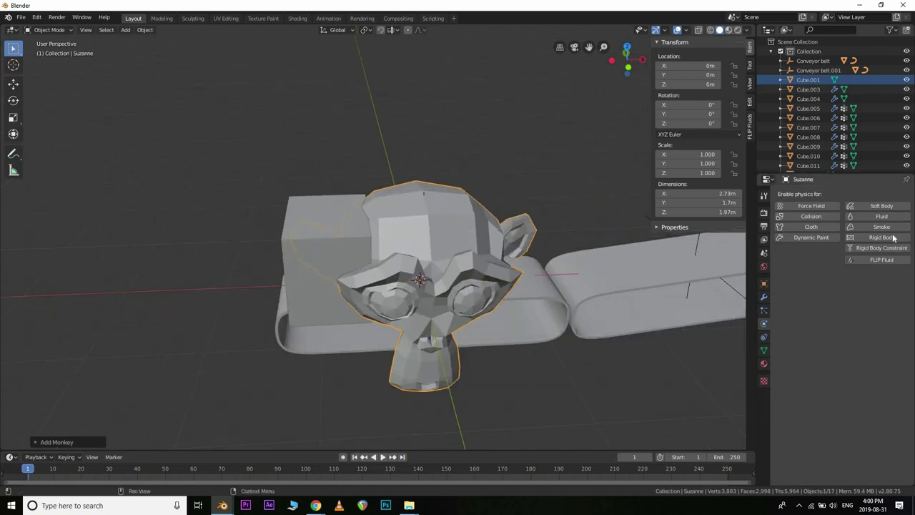
pyautogui.click(882, 237)
# Add a Subdivision Surface modifier to the monkey and apply it
pyautogui.rightClick(434, 261)
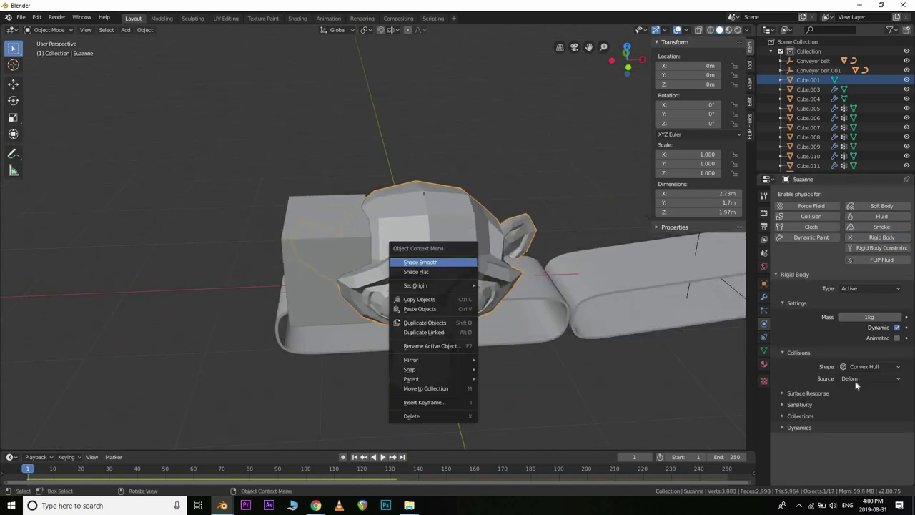
pyautogui.click(764, 296)
pyautogui.click(844, 194)
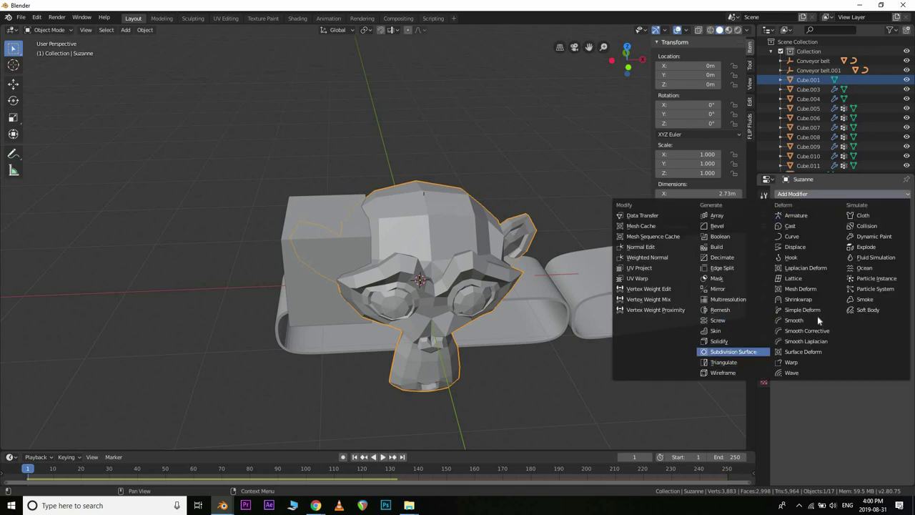
pyautogui.click(734, 352)
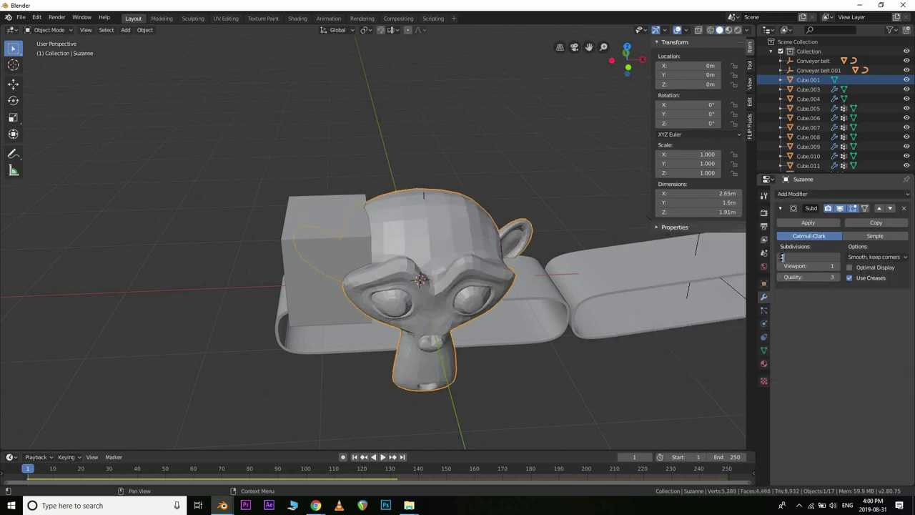
pyautogui.click(808, 222)
# Shade the monkey smooth and scale it uniformly to 0.2
pyautogui.rightClick(364, 232)
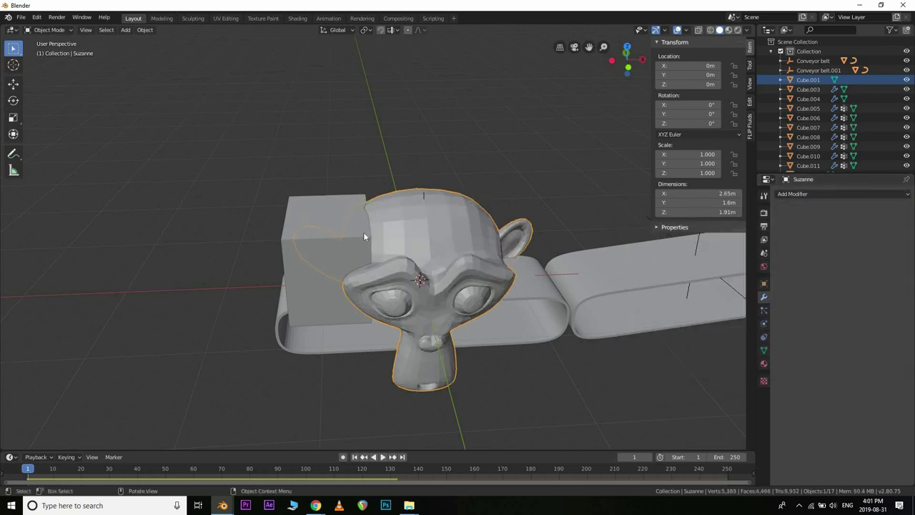
pyautogui.click(361, 233)
pyautogui.write('s.2')
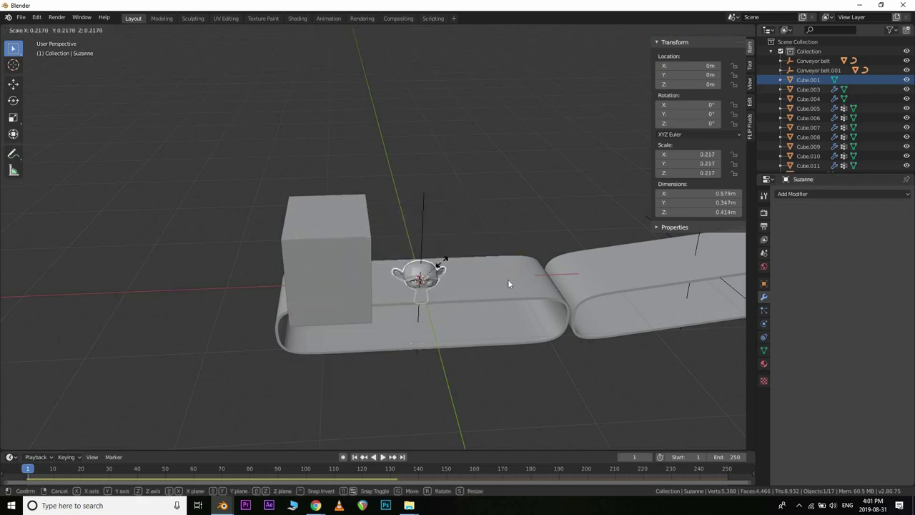
pyautogui.press('Return')
# Try to box-select the tunnel and its hanging strips in solid display
pyautogui.moveTo(391, 285); pyautogui.dragTo(362, 245, button='middle')
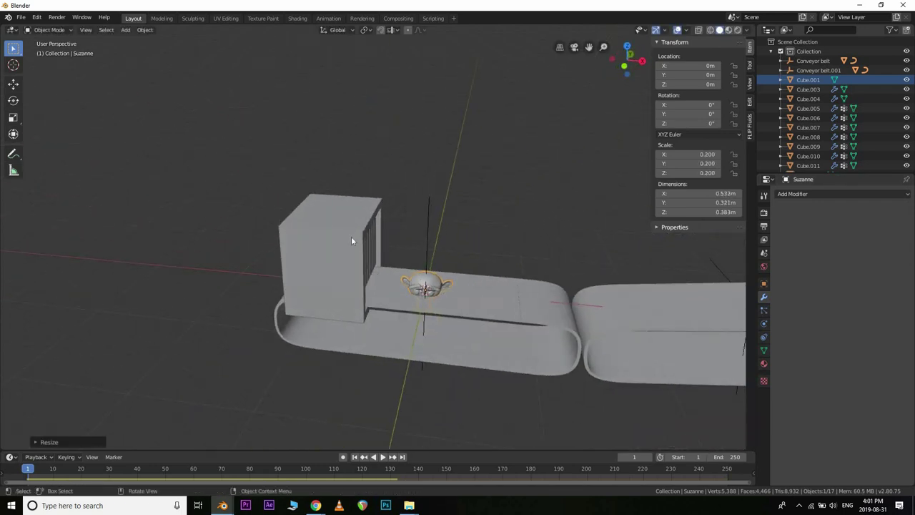
pyautogui.click(377, 241)
pyautogui.scroll(4, 285, 206)
pyautogui.moveTo(443, 249); pyautogui.dragTo(379, 241, button='middle')
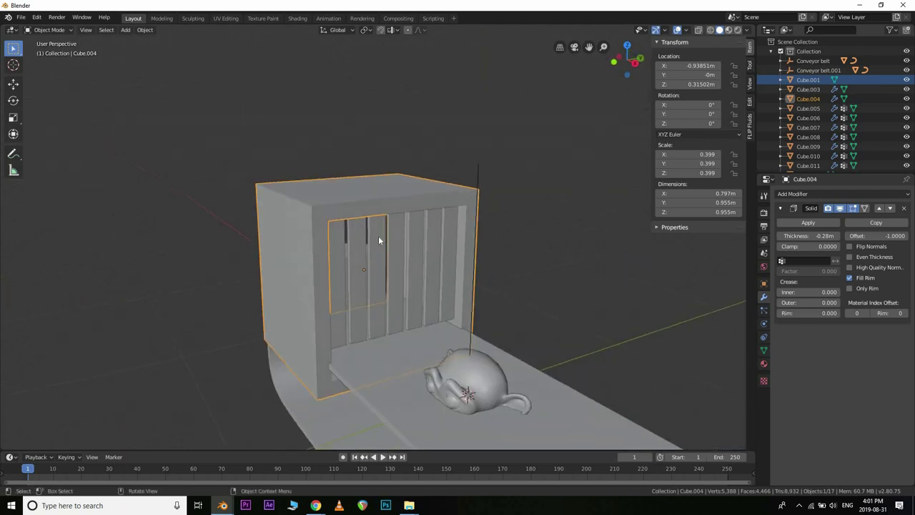
pyautogui.moveTo(454, 239); pyautogui.dragTo(424, 241, button='middle')
pyautogui.scroll(-3, 425, 241)
pyautogui.press('a')
pyautogui.hotkey('alt', 'a')
pyautogui.moveTo(320, 179); pyautogui.dragTo(373, 240)
# Select the tunnel and strips without the small cube in wireframe display, and move them along X to about 0.79 m
pyautogui.press('z')
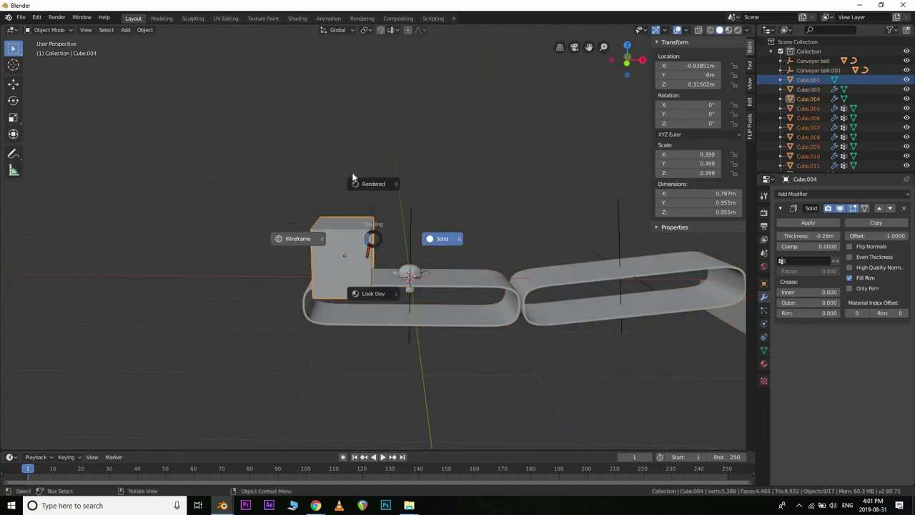
pyautogui.click(309, 236)
pyautogui.moveTo(344, 176); pyautogui.dragTo(406, 259)
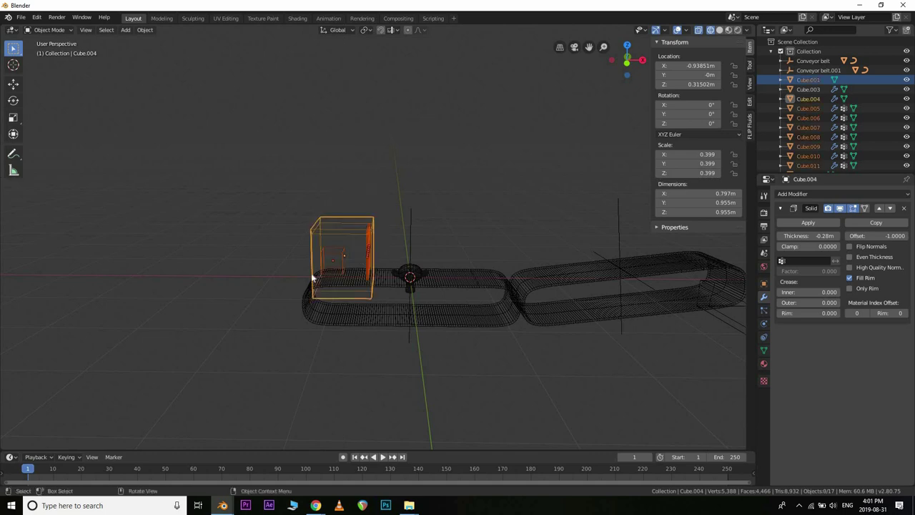
pyautogui.scroll(3, 312, 279)
pyautogui.press('c')
pyautogui.press('g')
pyautogui.press('x')
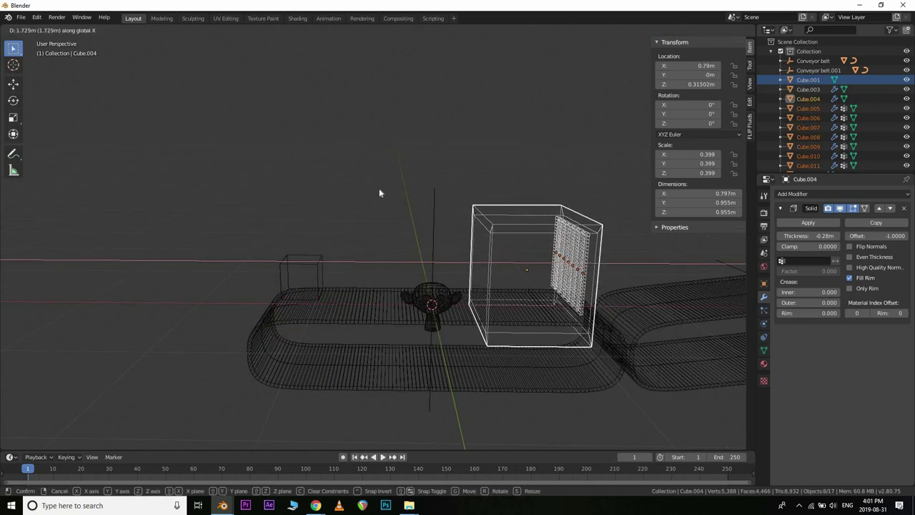
pyautogui.click(470, 273)
pyautogui.scroll(-2, 368, 287)
pyautogui.click(437, 297)
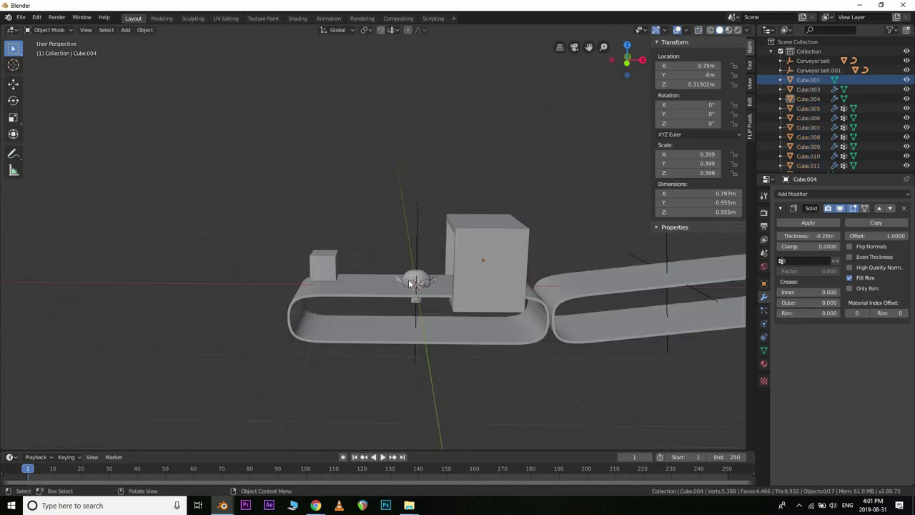
# Move the monkey up above the belt, between the small cube and the tunnel
pyautogui.click(418, 281)
pyautogui.scroll(5, 390, 230)
pyautogui.keyDown('shift'); pyautogui.moveTo(457, 335); pyautogui.dragTo(445, 312, button='middle'); pyautogui.keyUp('shift')
pyautogui.scroll(-3, 444, 312)
pyautogui.press('g')
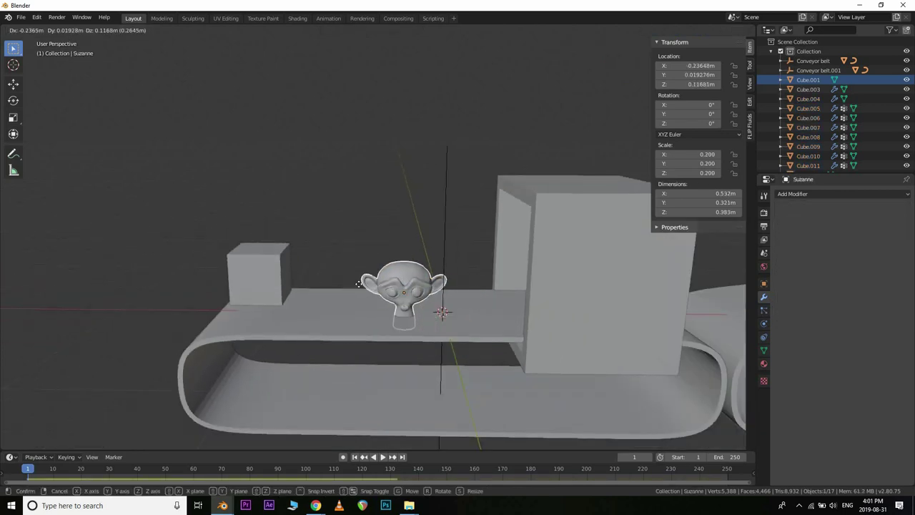
pyautogui.click(388, 289)
# Rotate the monkey about X to -34.4° and move it to about X -0.548, Y -0.021, Z 0.279 m
pyautogui.moveTo(508, 378); pyautogui.dragTo(474, 370, button='middle')
pyautogui.press('r')
pyautogui.press('x')
pyautogui.click(425, 273)
pyautogui.press('g')
pyautogui.click(337, 296)
pyautogui.moveTo(288, 261); pyautogui.dragTo(268, 242, button='middle')
pyautogui.moveTo(816, 340); pyautogui.dragTo(762, 329, button='middle')
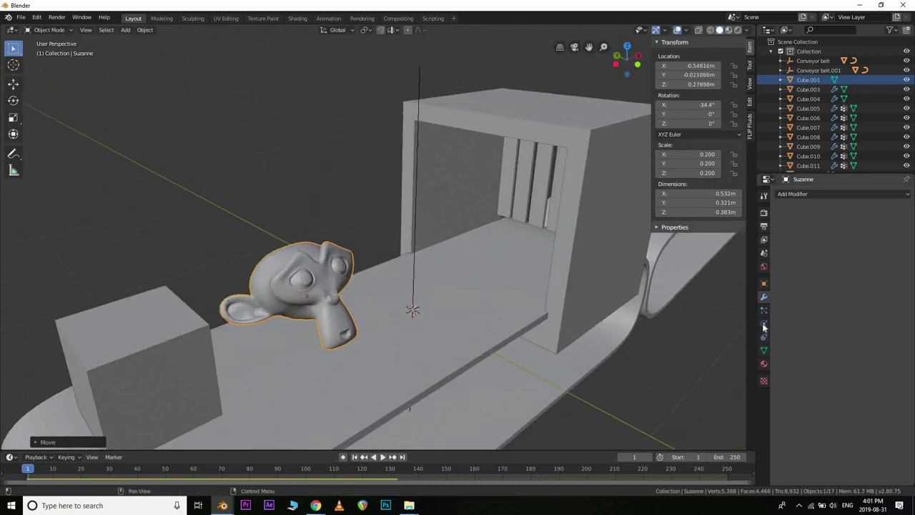
# Enable Collision physics on the small cube and make the monkey the active object again
pyautogui.click(763, 324)
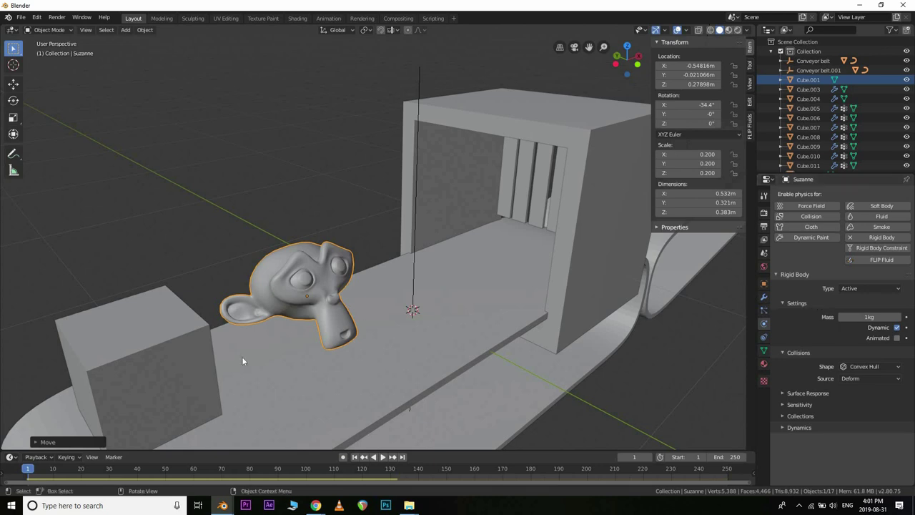
pyautogui.click(162, 367)
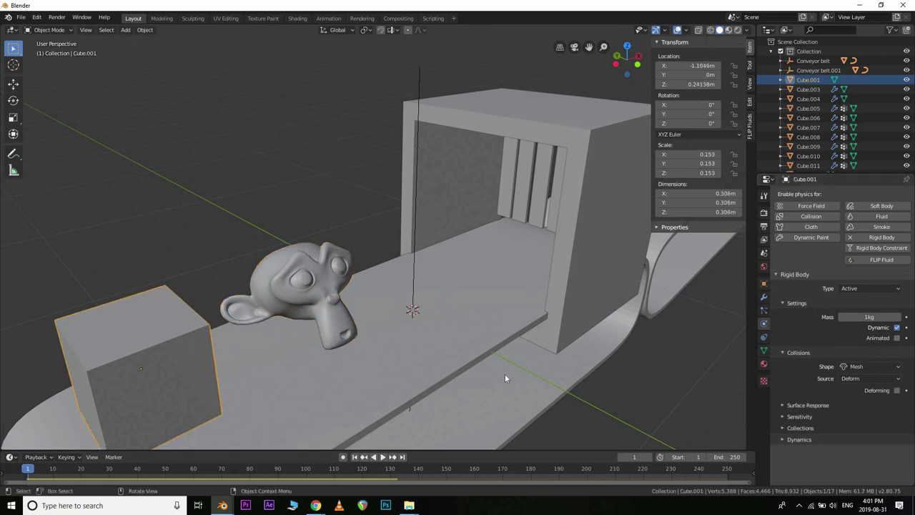
pyautogui.click(787, 216)
pyautogui.hotkey('ctrl', 'z')
pyautogui.hotkey('ctrl', 'z')
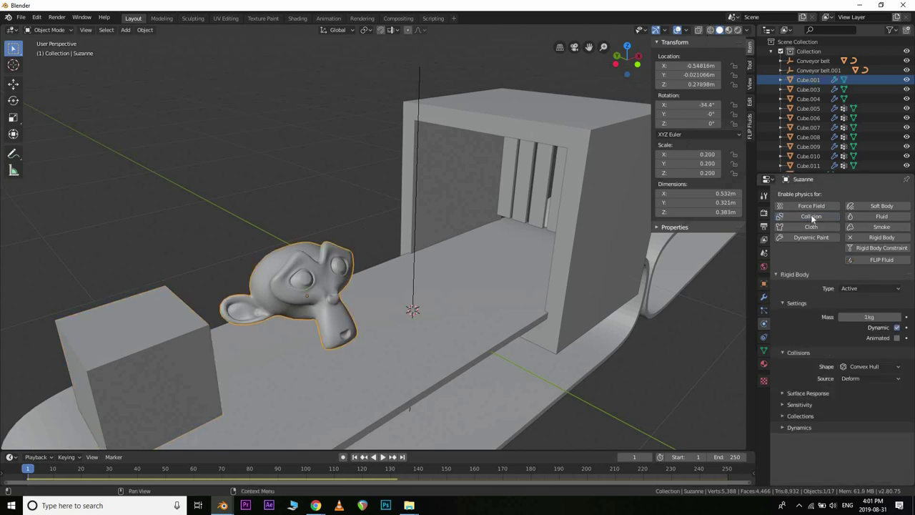
# Enable Collision physics on the monkey and play the simulation, following the cube and monkey along both belts to the box
pyautogui.hotkey('ctrl', 'z')
pyautogui.scroll(-3, 465, 245)
pyautogui.moveTo(419, 244)
pyautogui.keyDown('shift'); pyautogui.mouseDown(button='middle')
pyautogui.moveTo(393, 226)
pyautogui.moveTo(327, 225)
pyautogui.moveTo(402, 251)
pyautogui.mouseUp(button='middle'); pyautogui.keyUp('shift')
pyautogui.press('space')
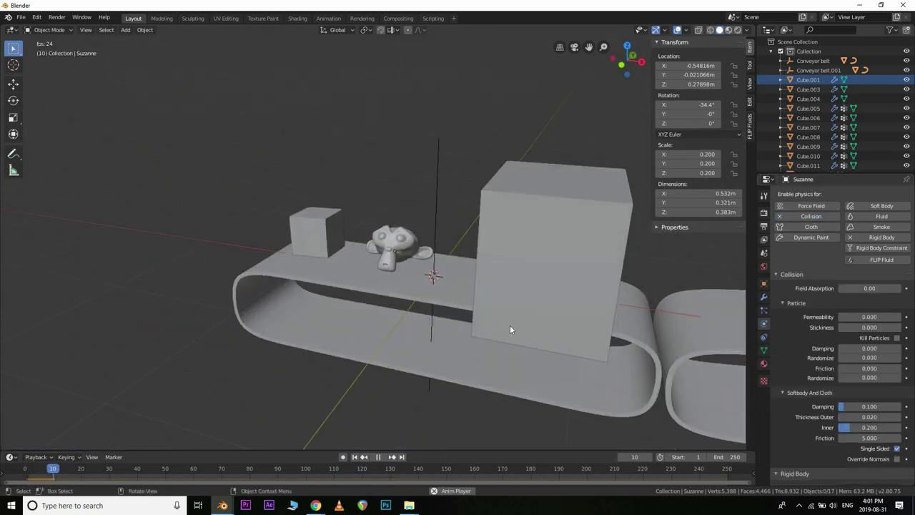
pyautogui.keyDown('shift'); pyautogui.moveTo(483, 309); pyautogui.dragTo(286, 246, button='middle'); pyautogui.keyUp('shift')
pyautogui.scroll(-4, 582, 272)
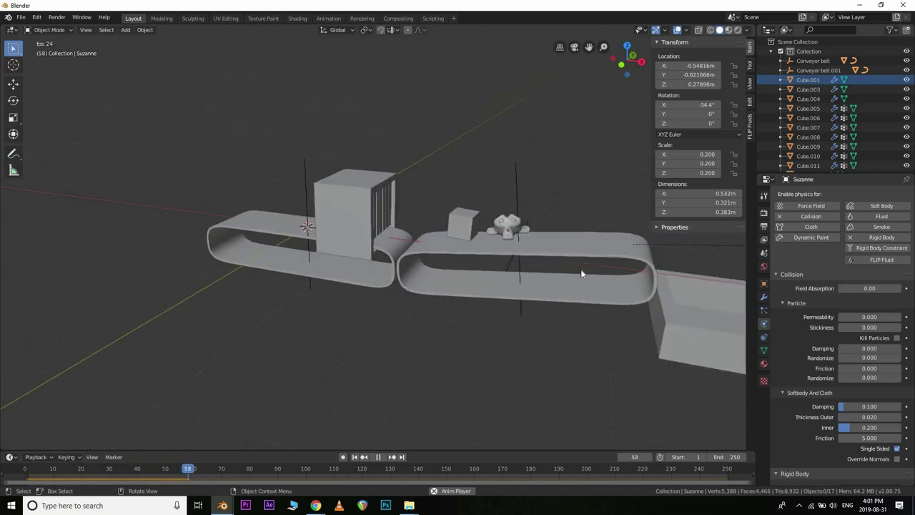
pyautogui.scroll(-1, 421, 278)
pyautogui.keyDown('shift'); pyautogui.moveTo(421, 278); pyautogui.dragTo(262, 279, button='middle'); pyautogui.keyUp('shift')
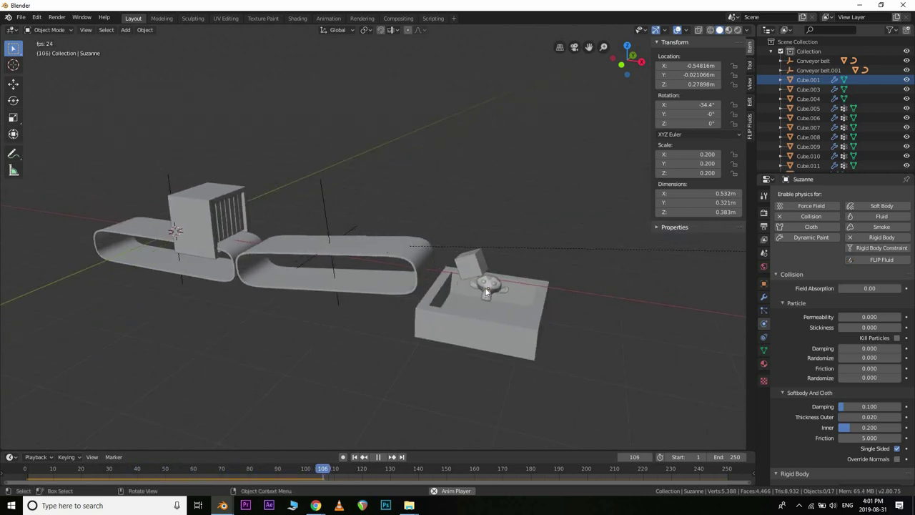
# Set the open box's rigid body collision shape to Mesh
pyautogui.click(499, 340)
pyautogui.click(869, 358)
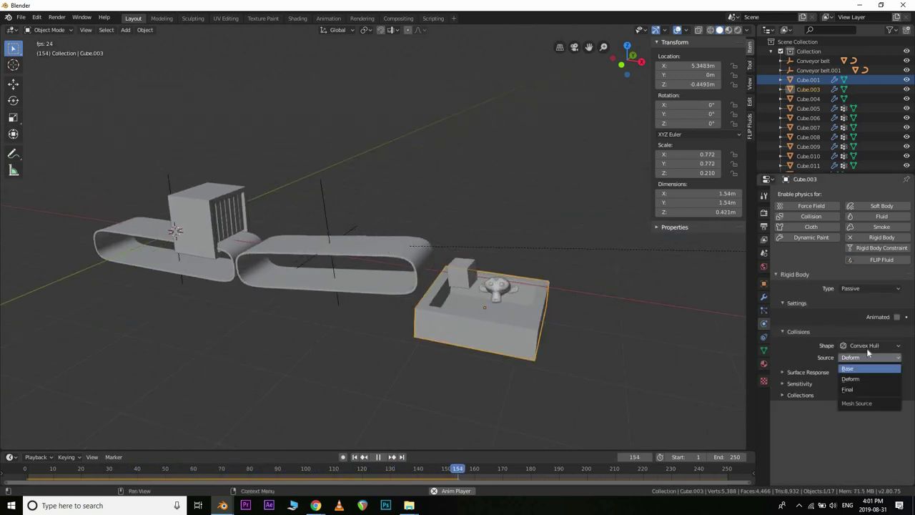
pyautogui.click(869, 345)
pyautogui.press('Return')
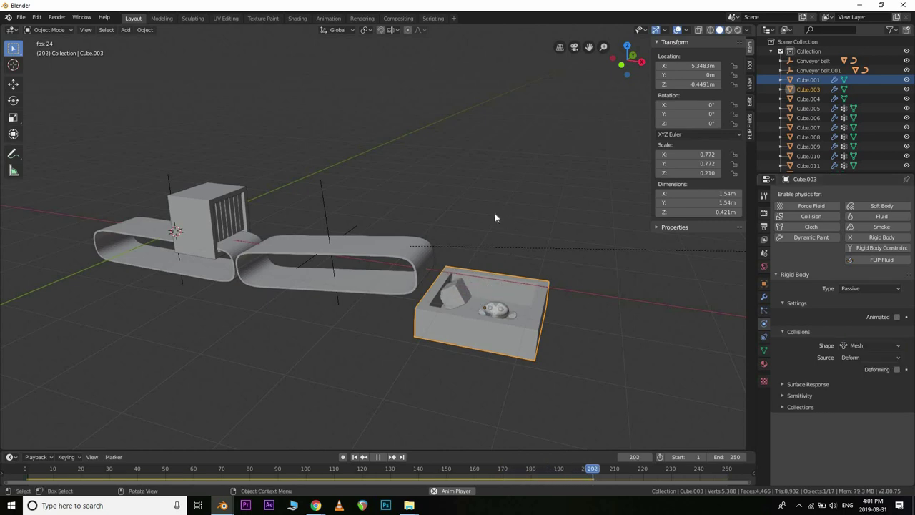
# Stop the playback and return the animation to frame 1
pyautogui.click(254, 218)
pyautogui.scroll(2, 399, 288)
pyautogui.keyDown('shift'); pyautogui.moveTo(247, 288); pyautogui.dragTo(430, 326, button='middle'); pyautogui.keyUp('shift')
pyautogui.scroll(3, 422, 358)
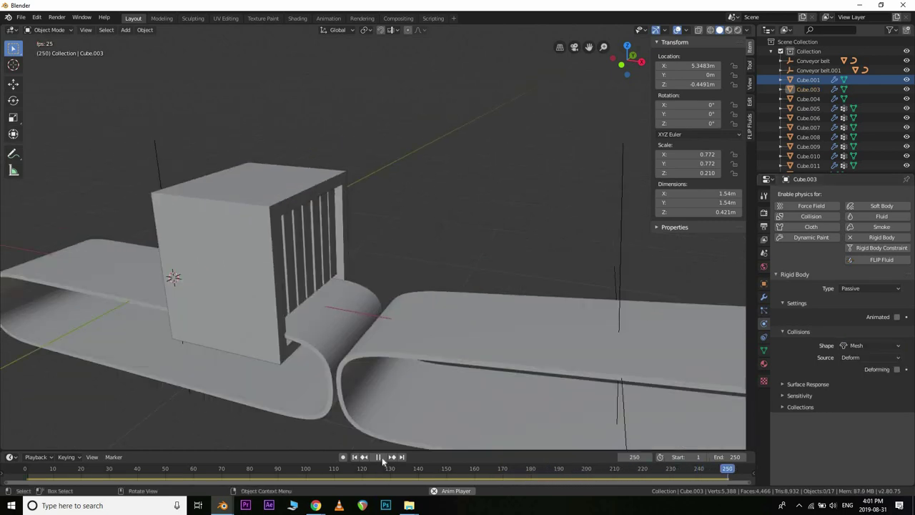
pyautogui.press('space')
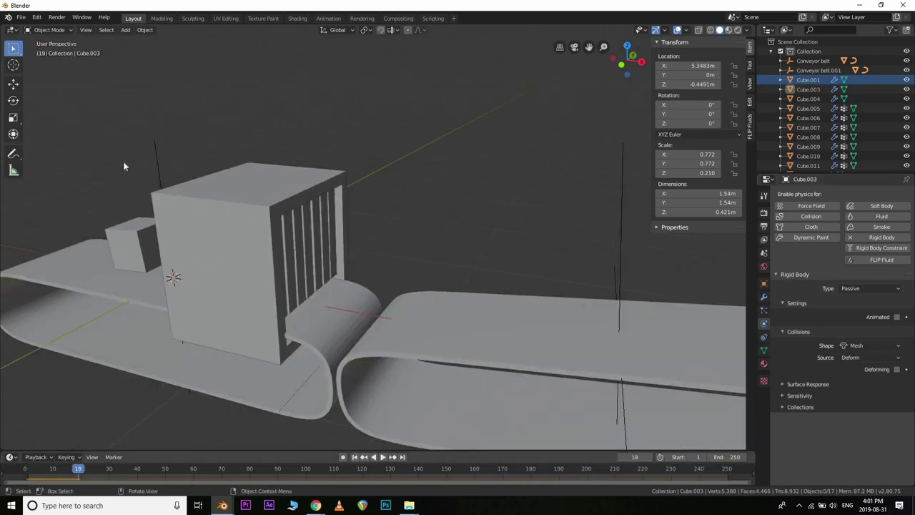
pyautogui.click(355, 457)
# Select the small cube together with the monkey and bake their rigid body motion to keyframes
pyautogui.moveTo(402, 229); pyautogui.dragTo(233, 261, button='middle')
pyautogui.click(233, 261)
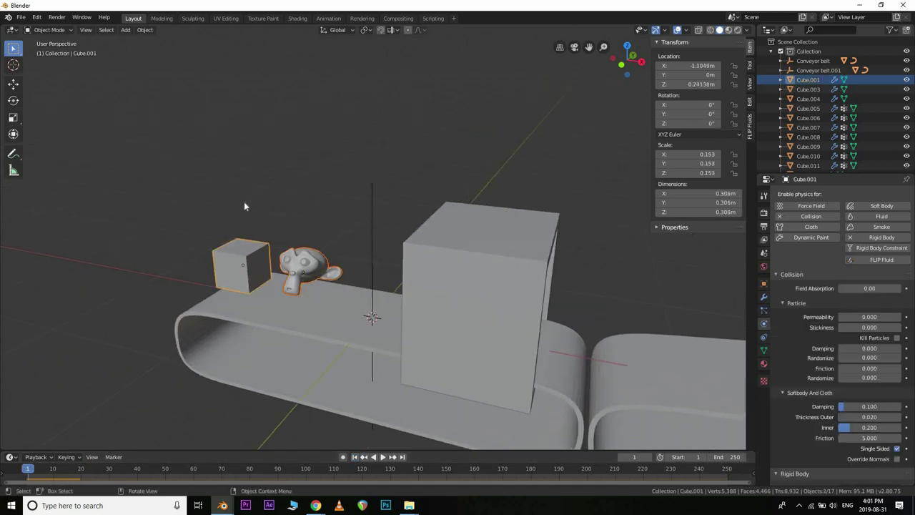
pyautogui.press('F3')
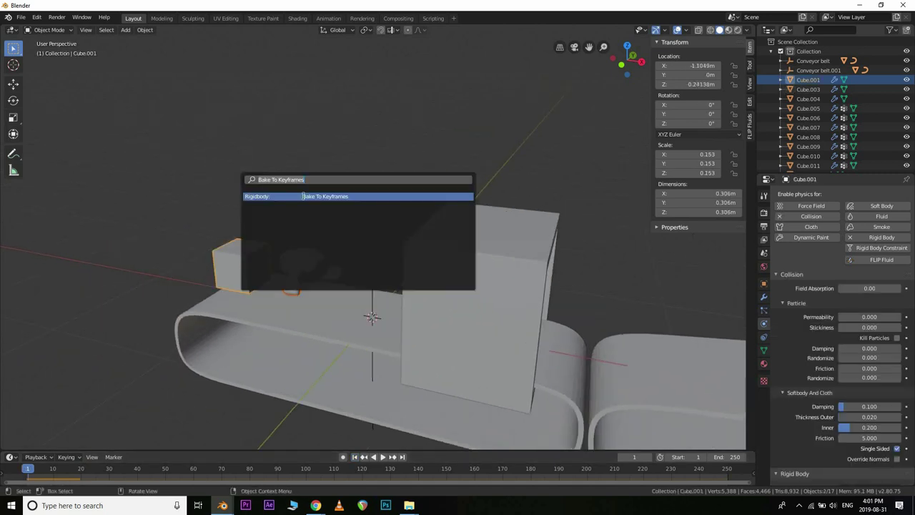
pyautogui.write('bake to')
pyautogui.click(305, 198)
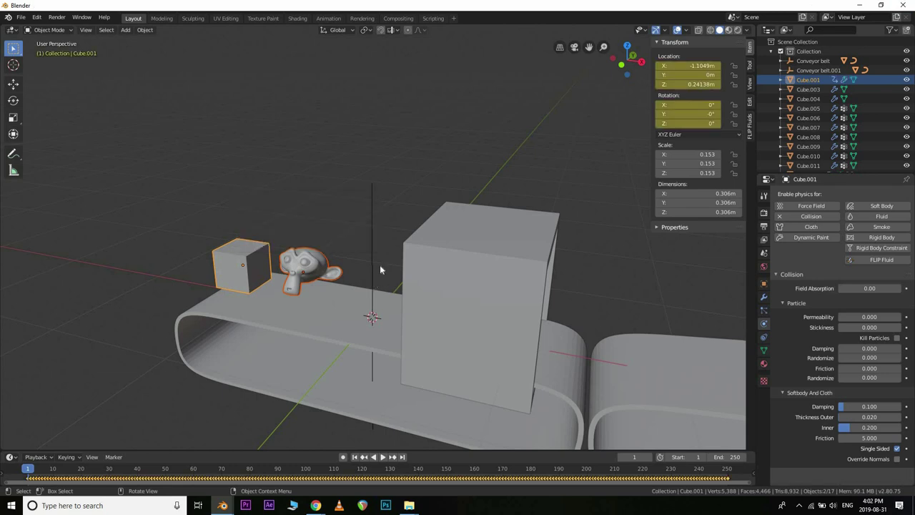
# Play the baked animation and examine how the cube and monkey pass through the cloth strips and along the belts
pyautogui.press('space')
pyautogui.scroll(-5, 340, 168)
pyautogui.click(341, 166)
pyautogui.keyDown('shift'); pyautogui.moveTo(293, 260); pyautogui.dragTo(178, 225, button='middle'); pyautogui.keyUp('shift')
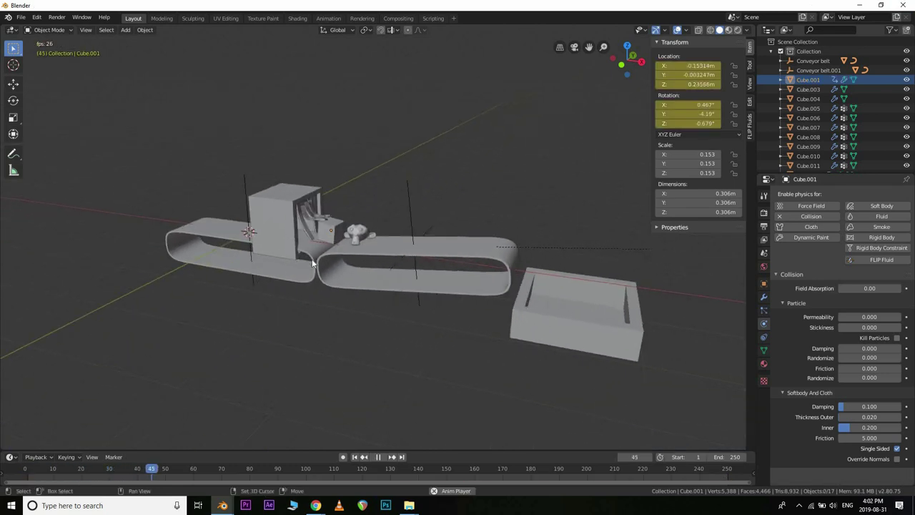
pyautogui.scroll(4, 343, 263)
pyautogui.moveTo(341, 274); pyautogui.dragTo(279, 274, button='middle')
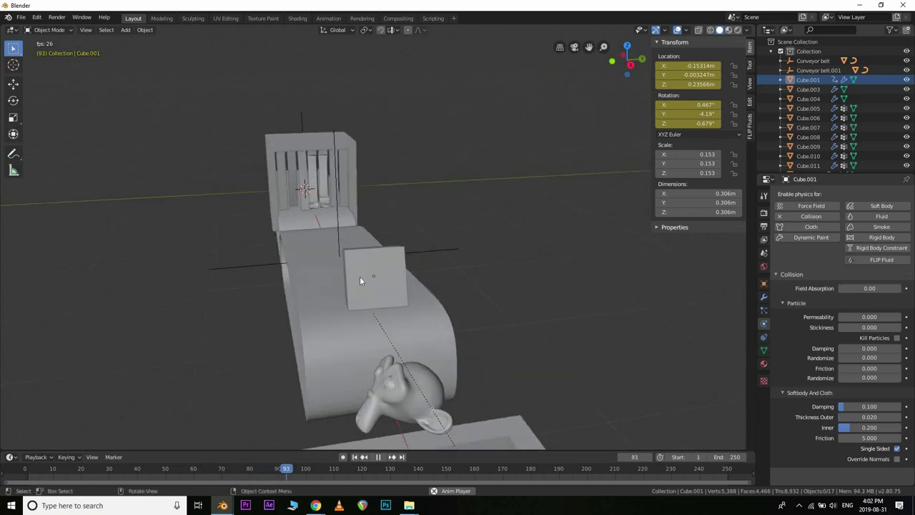
pyautogui.scroll(-4, 343, 261)
pyautogui.moveTo(404, 272); pyautogui.dragTo(363, 266, button='middle')
pyautogui.scroll(3, 356, 300)
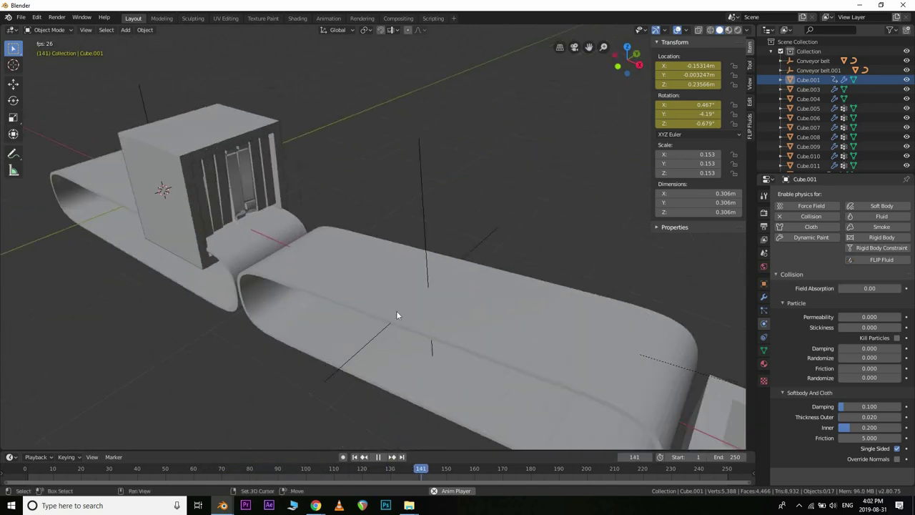
pyautogui.moveTo(401, 309); pyautogui.dragTo(381, 199, button='middle')
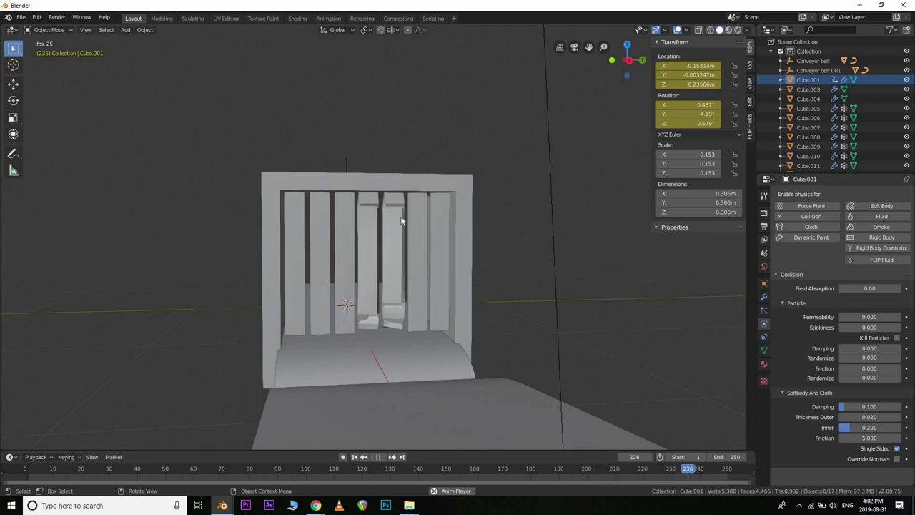
# Try Collision physics on the tunnel and remove it again
pyautogui.click(393, 262)
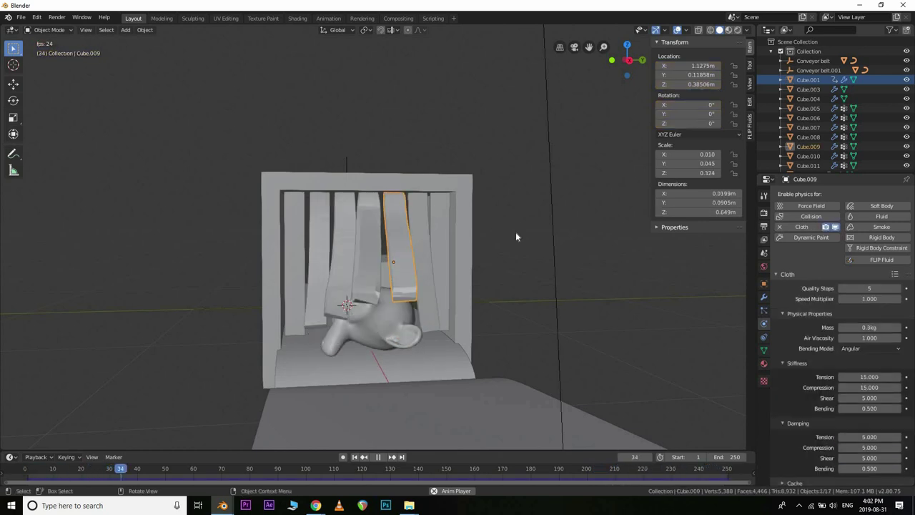
pyautogui.click(468, 184)
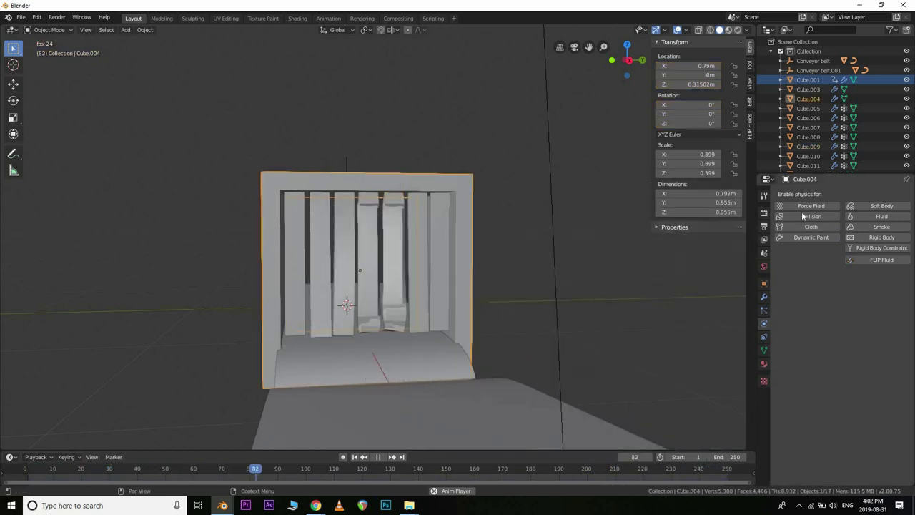
pyautogui.click(803, 214)
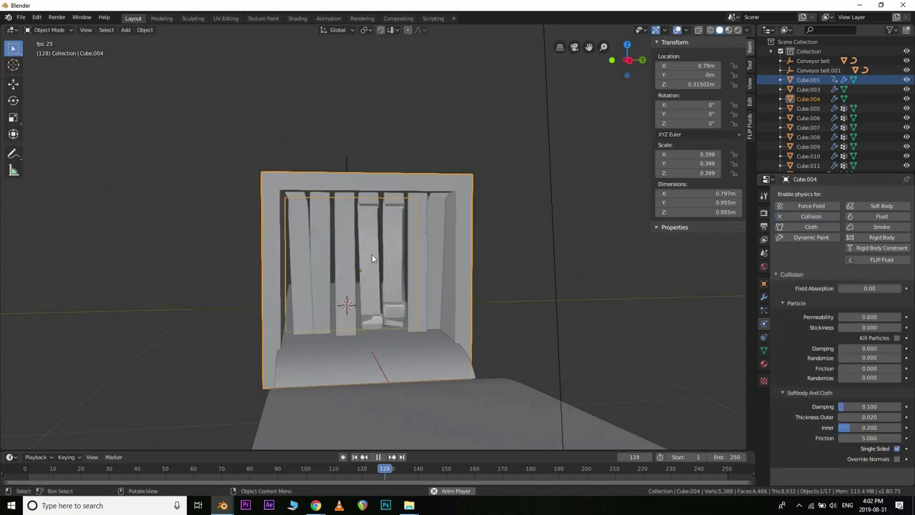
pyautogui.click(780, 216)
# Try Self Collisions in the cloth settings of the outermost strip beside the tunnel wall, and switch the option off again
pyautogui.click(294, 264)
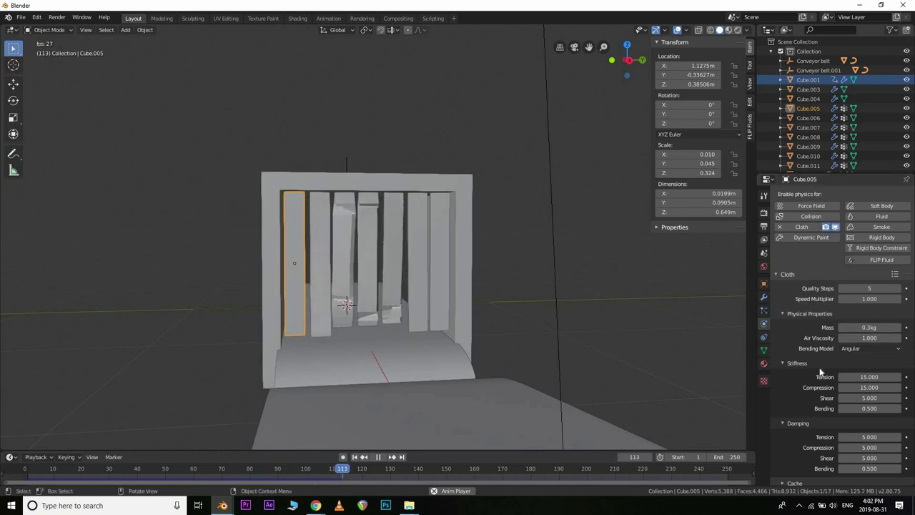
pyautogui.scroll(-5, 814, 443)
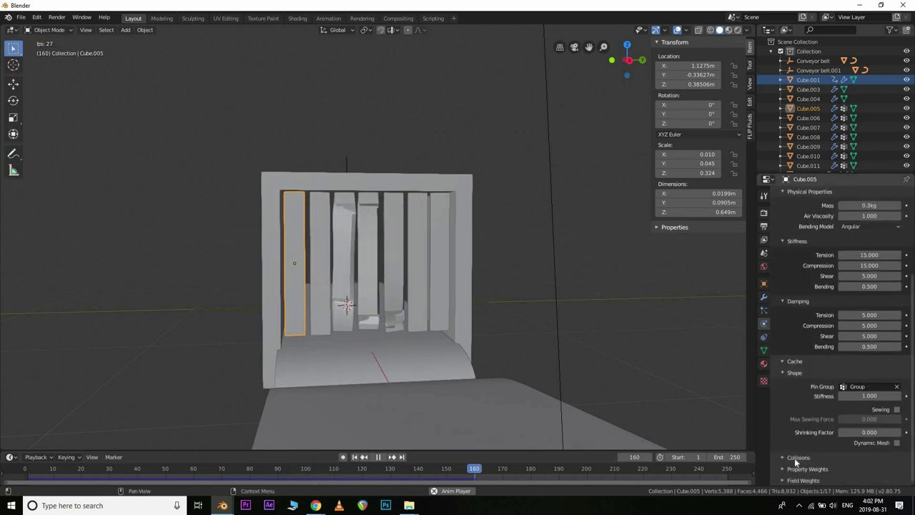
pyautogui.click(799, 457)
pyautogui.scroll(-5, 805, 429)
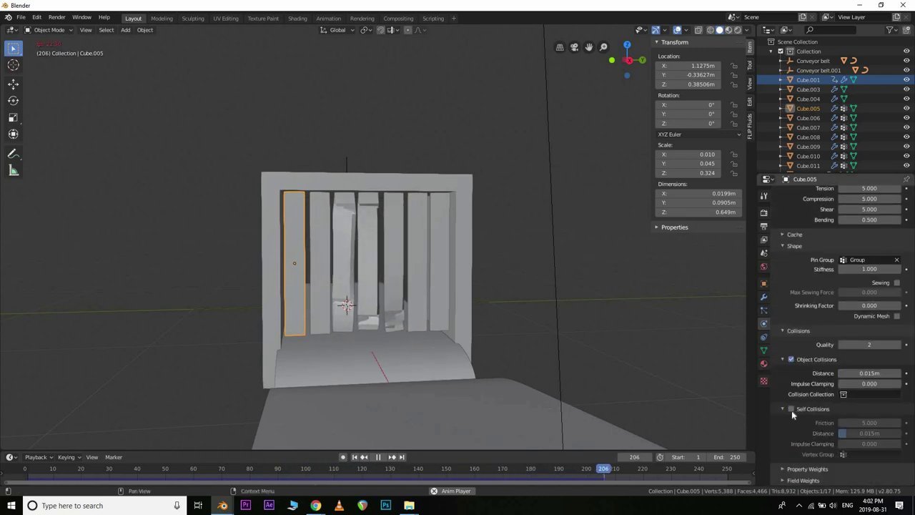
pyautogui.click(791, 409)
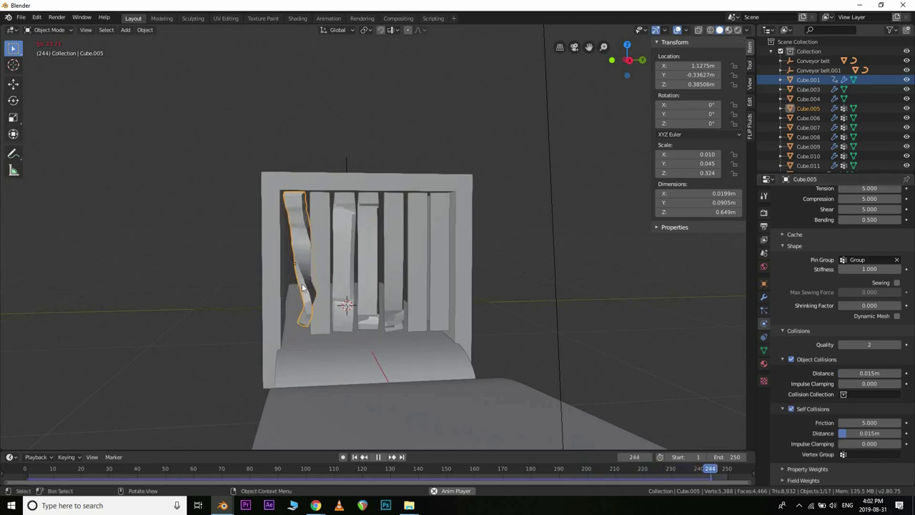
pyautogui.scroll(2, 306, 293)
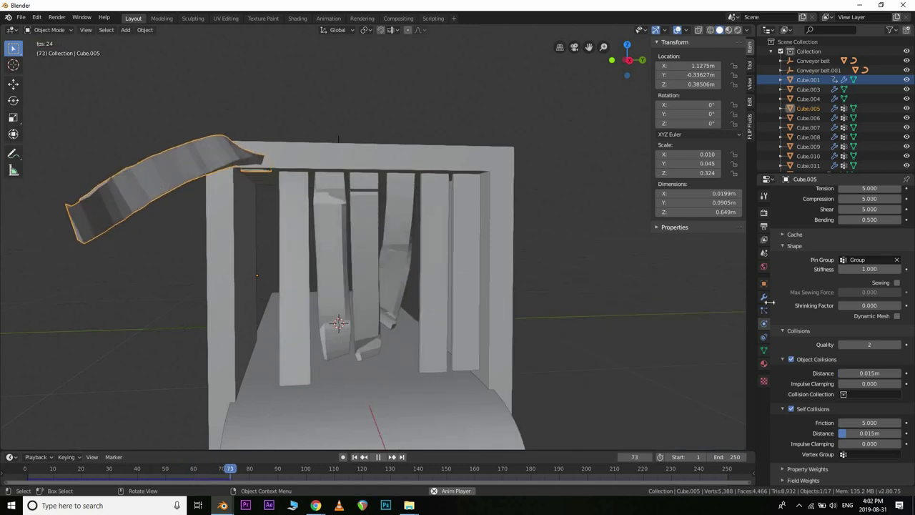
pyautogui.click(792, 410)
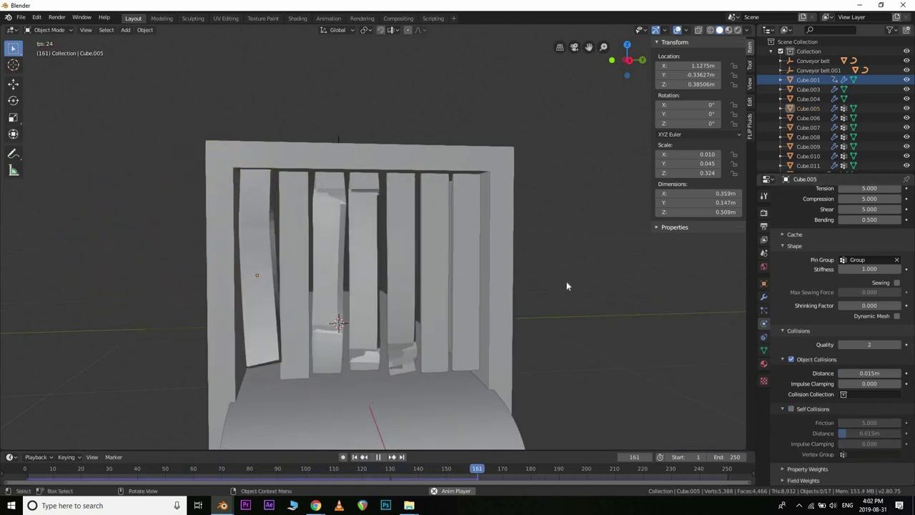
# Examine the looping animation from several angles, from the cloth strips at the tunnel exit to the cube and monkey dropping into the box
pyautogui.scroll(-4, 566, 286)
pyautogui.moveTo(472, 282); pyautogui.dragTo(499, 326, button='middle')
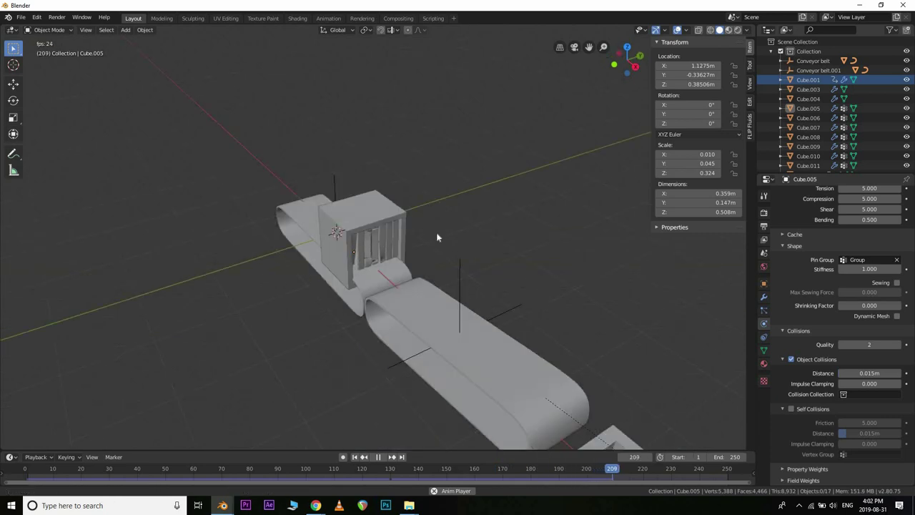
pyautogui.keyDown('shift'); pyautogui.moveTo(437, 234); pyautogui.dragTo(374, 146, button='middle'); pyautogui.keyUp('shift')
pyautogui.moveTo(447, 265); pyautogui.dragTo(402, 231, button='middle')
pyautogui.scroll(3, 386, 200)
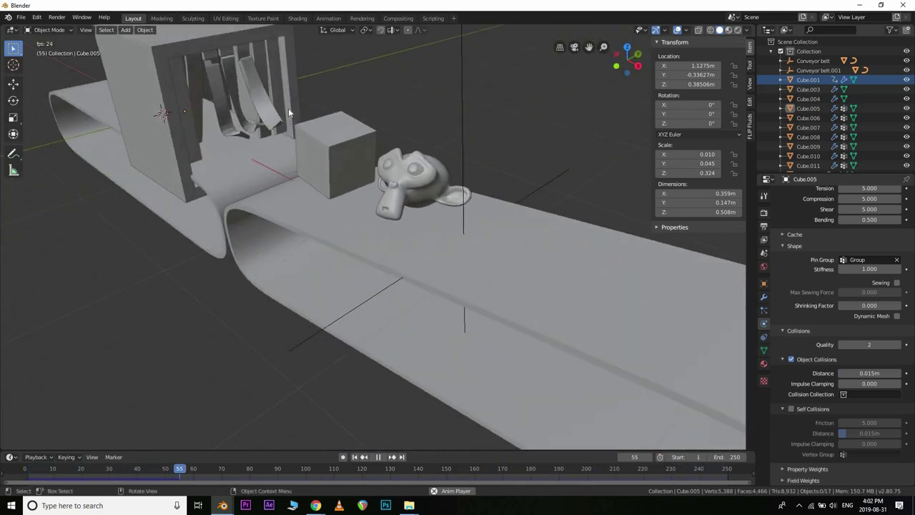
pyautogui.scroll(-2, 575, 341)
pyautogui.keyDown('shift'); pyautogui.moveTo(583, 382); pyautogui.dragTo(425, 243, button='middle'); pyautogui.keyUp('shift')
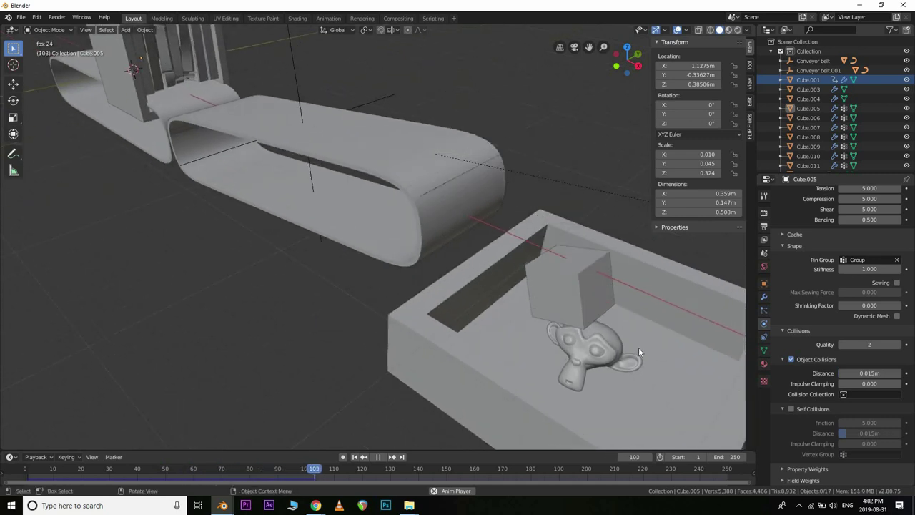
pyautogui.keyDown('shift'); pyautogui.moveTo(584, 321); pyautogui.dragTo(372, 182, button='middle'); pyautogui.keyUp('shift')
pyautogui.moveTo(372, 183); pyautogui.dragTo(330, 168, button='middle')
pyautogui.keyDown('shift'); pyautogui.moveTo(265, 75); pyautogui.dragTo(354, 208, button='middle'); pyautogui.keyUp('shift')
pyautogui.scroll(4, 387, 293)
pyautogui.keyDown('shift'); pyautogui.moveTo(237, 71); pyautogui.dragTo(348, 159, button='middle'); pyautogui.keyUp('shift')
pyautogui.scroll(-7, 444, 251)
pyautogui.moveTo(442, 284); pyautogui.dragTo(420, 279, button='middle')
pyautogui.scroll(2, 531, 350)
pyautogui.keyDown('shift'); pyautogui.moveTo(526, 349); pyautogui.dragTo(425, 311, button='middle'); pyautogui.keyUp('shift')
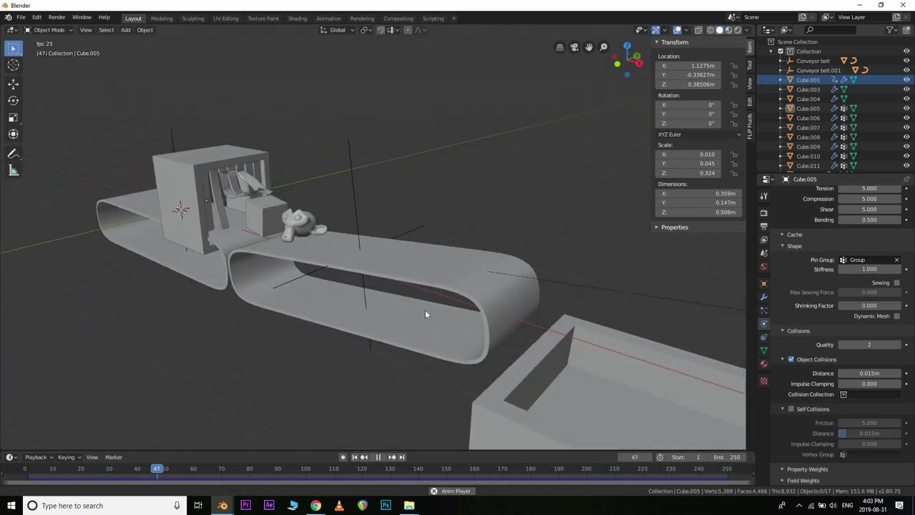
pyautogui.scroll(-2, 427, 314)
pyautogui.scroll(1, 445, 318)
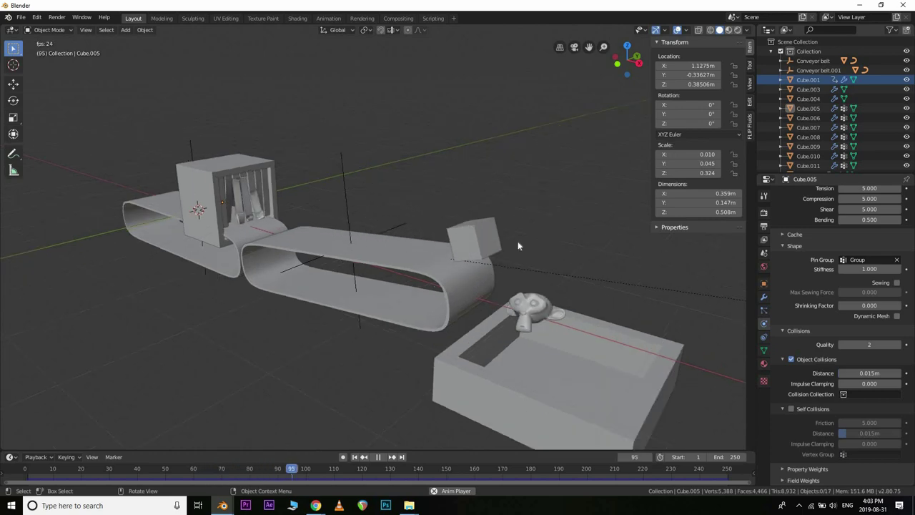